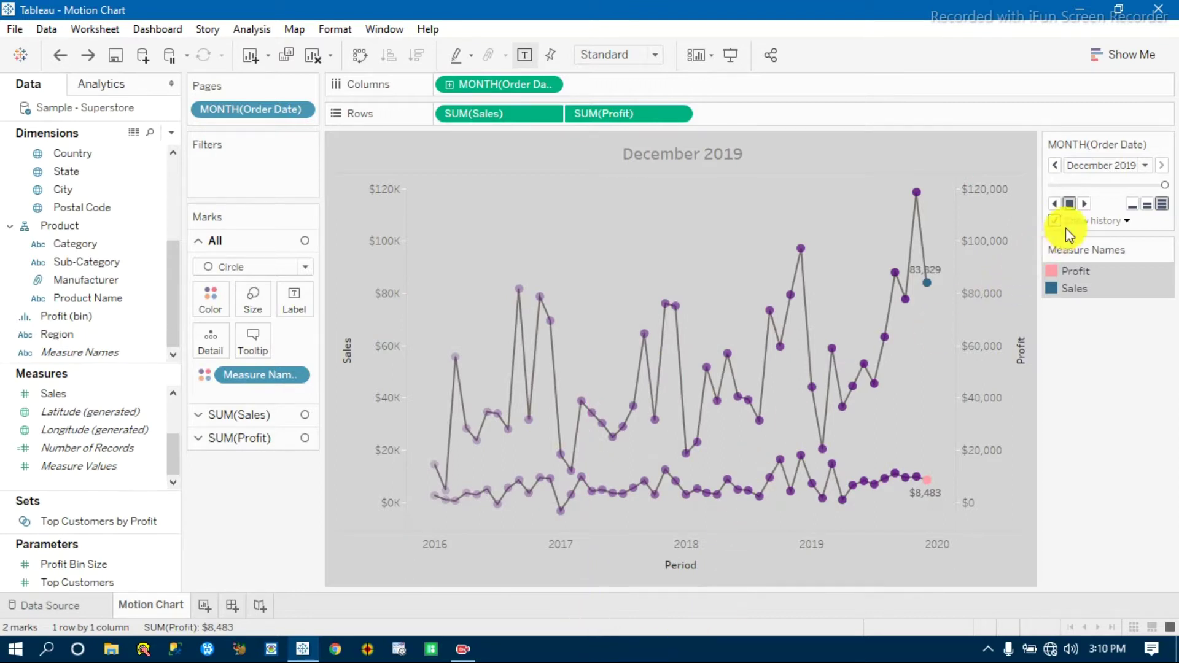
Play the monthly animation of the finished Sales and Profit motion chart
left_click(1084, 204)
left_click(1084, 202)
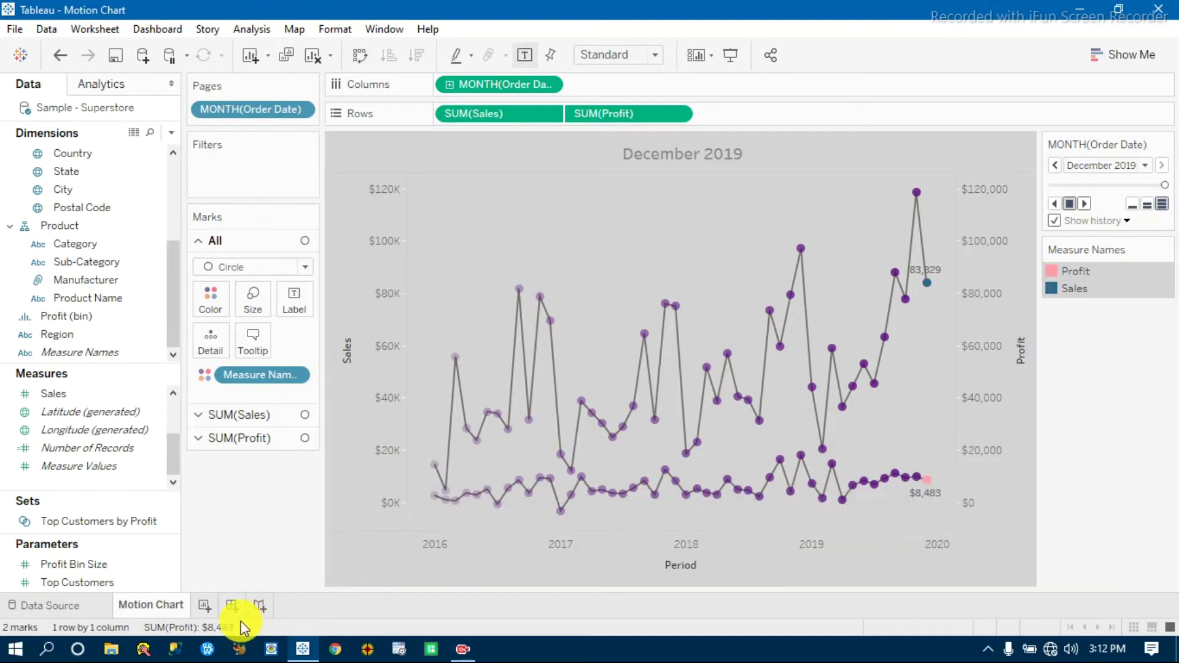
Create a new worksheet and rename it Motion_Chart
left_click(204, 602)
right_click(204, 604)
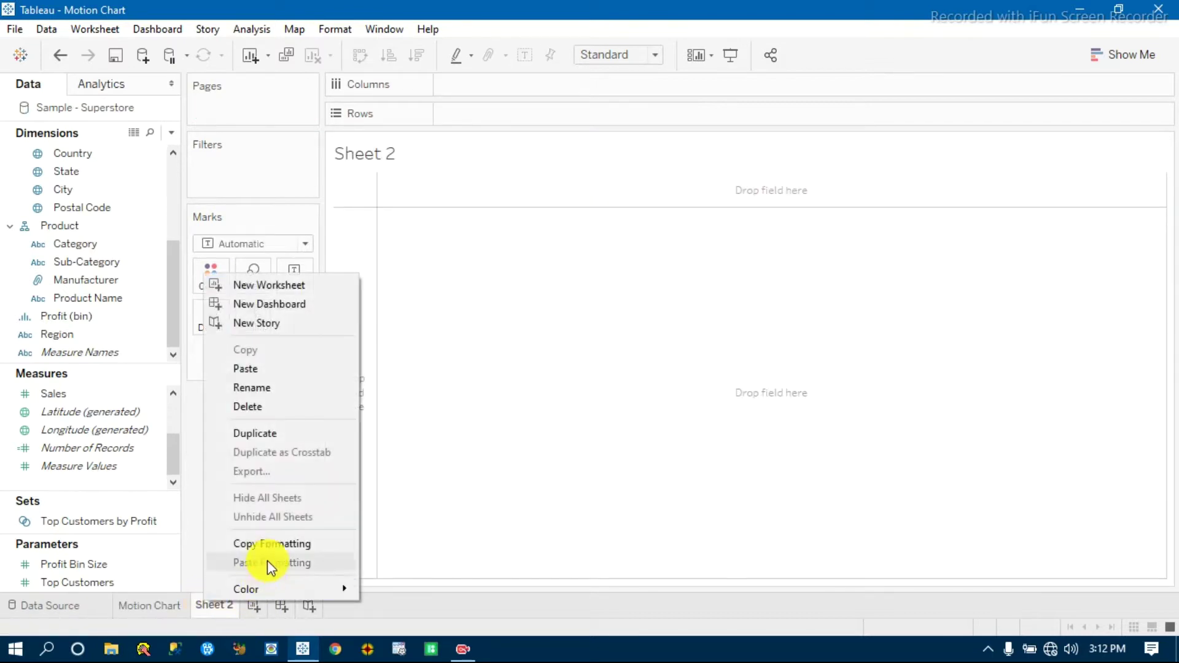
left_click(266, 388)
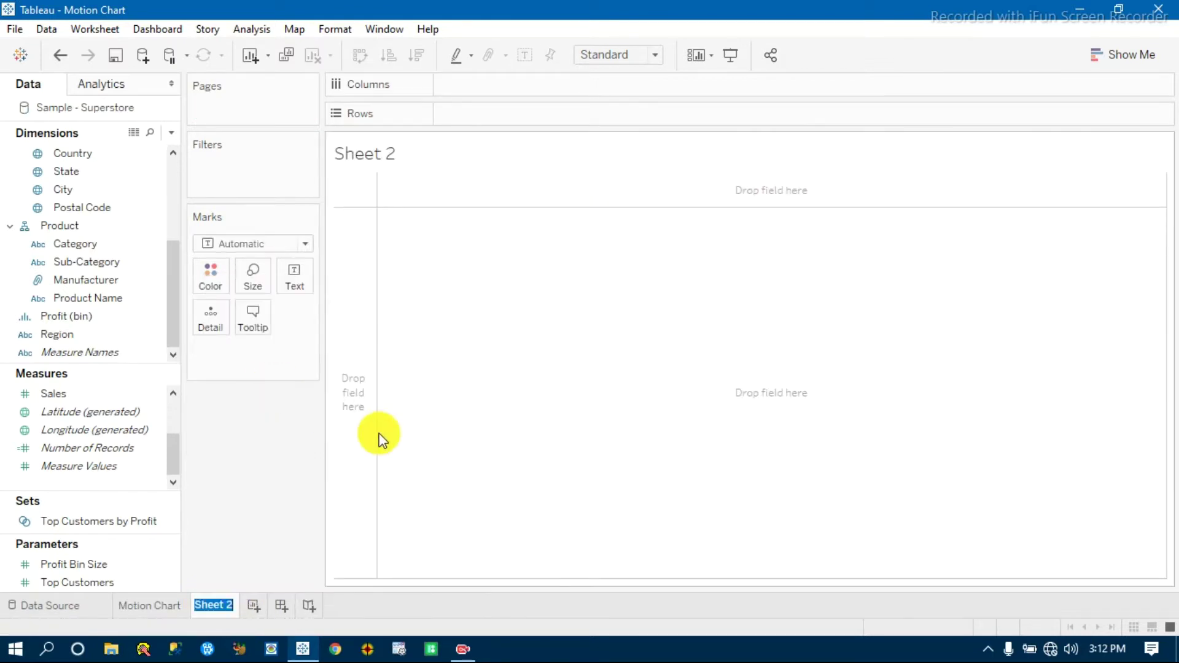
type("Mo")
key("BackSpace")
key("BackSpace")
type("Mot")
key("BackSpace")
type("tion_")
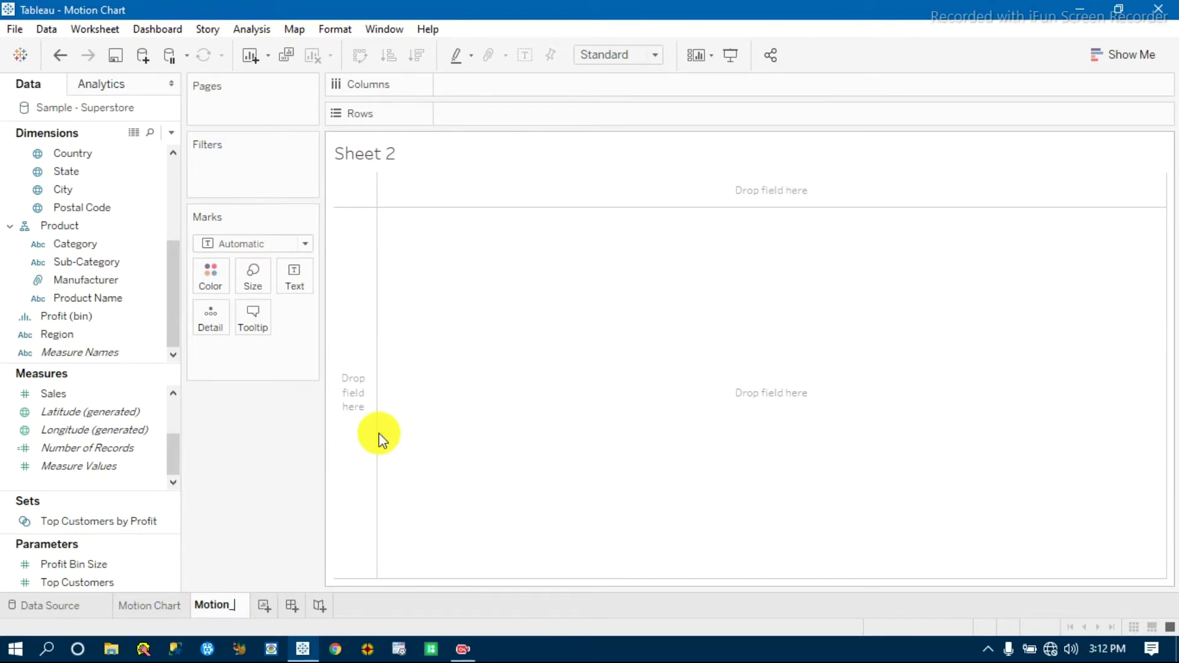
type(" Chart")
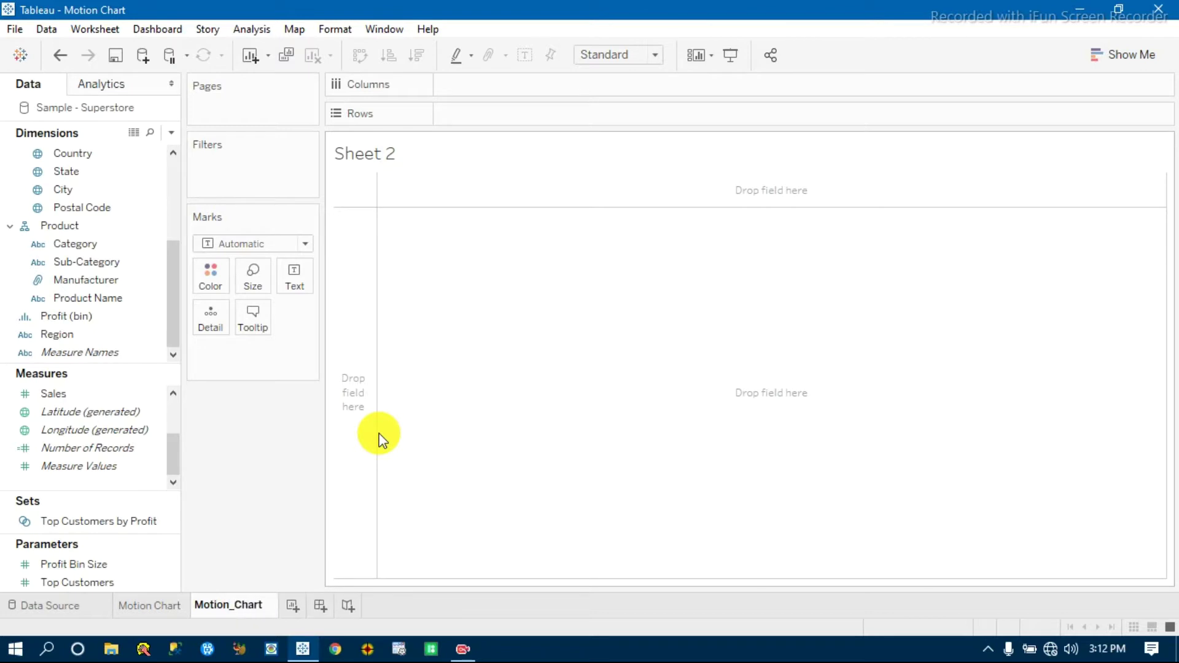
key("Return")
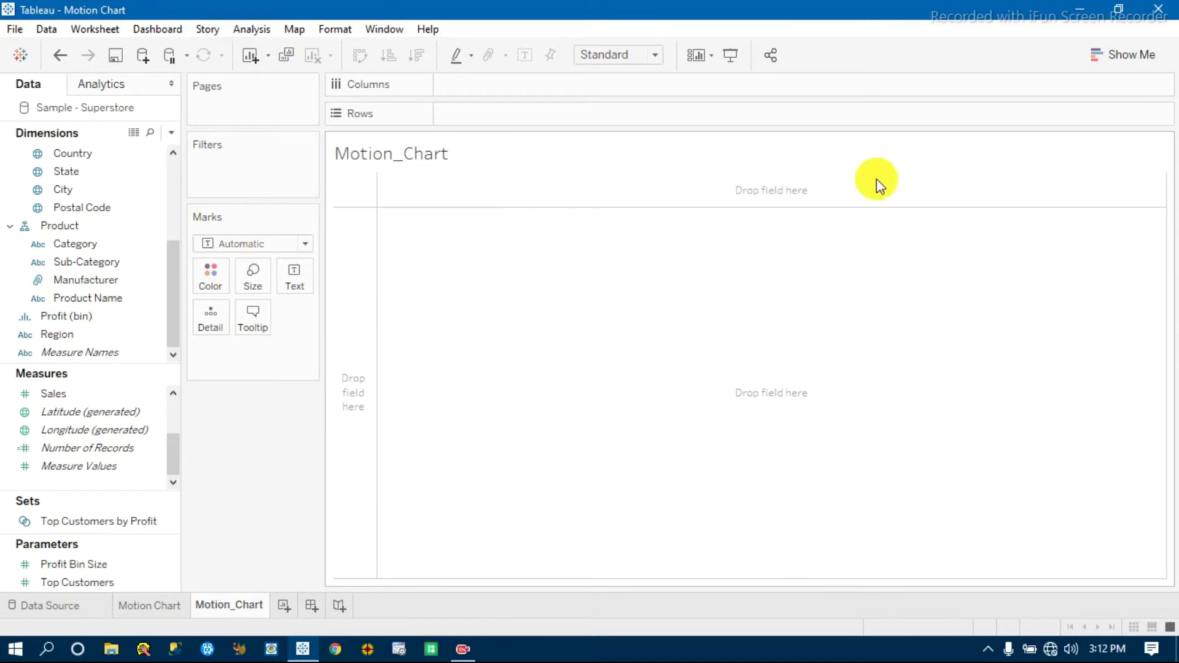
Centre the worksheet title and apply the change
double_click(449, 155)
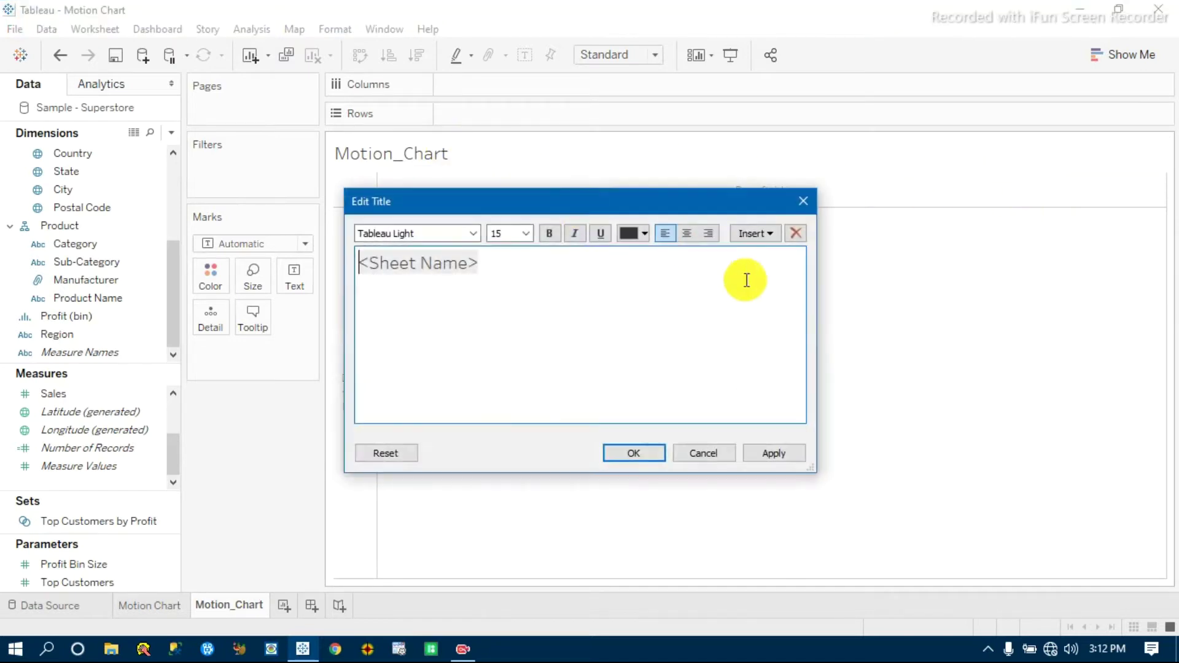
left_click(688, 233)
left_click(777, 454)
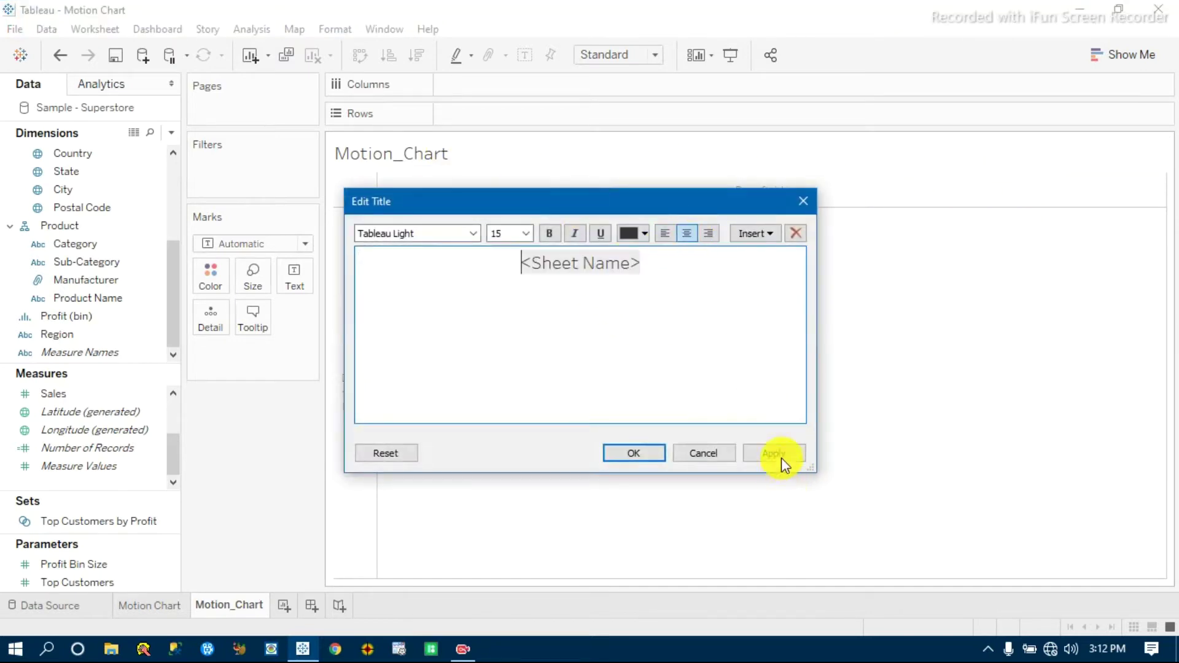
left_click(628, 455)
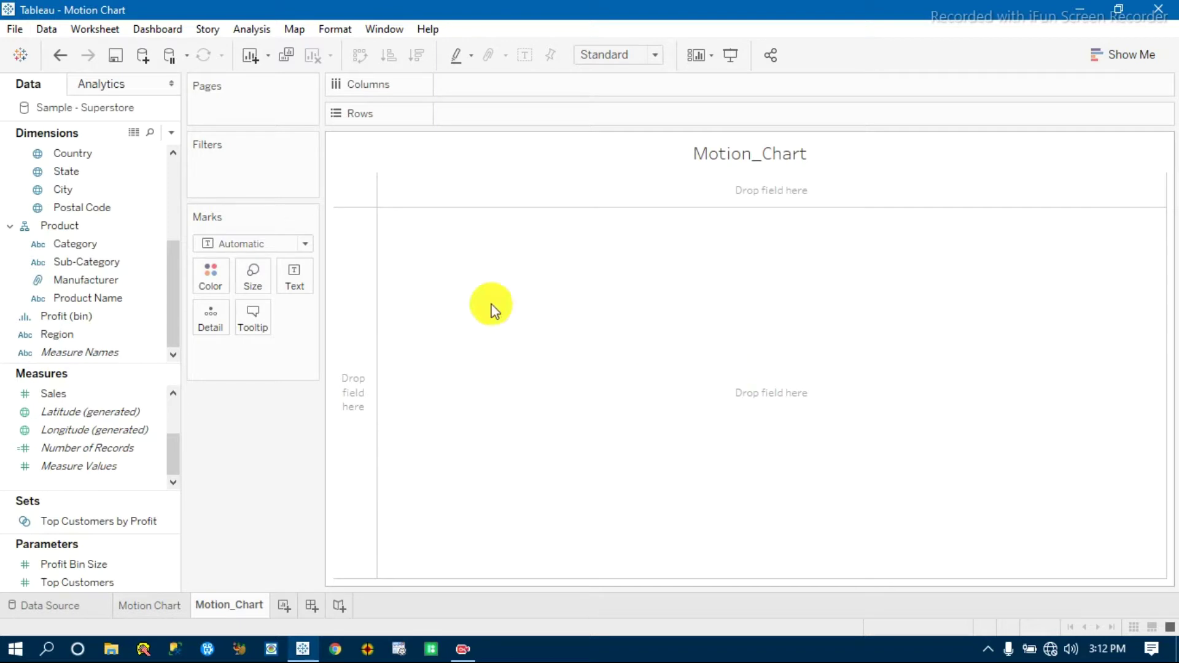
Build the Sales trend with Order Date as continuous MONTH on Columns and SUM(Sales) on Rows
left_click_drag(173, 297, 173, 200)
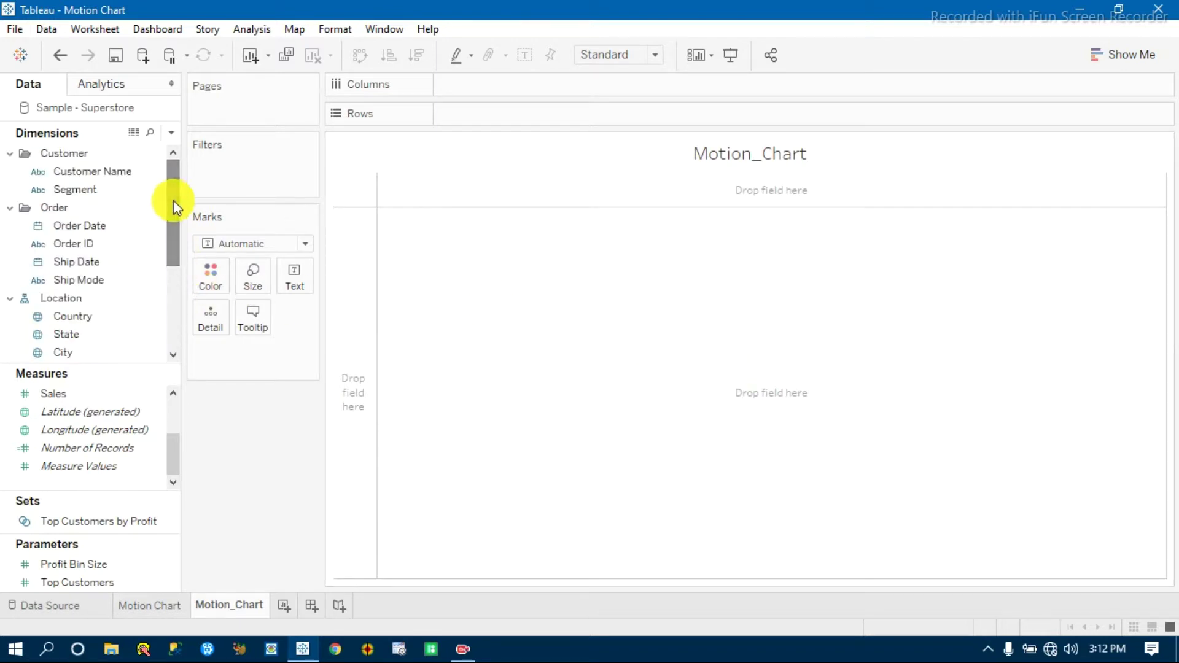
left_click(83, 227)
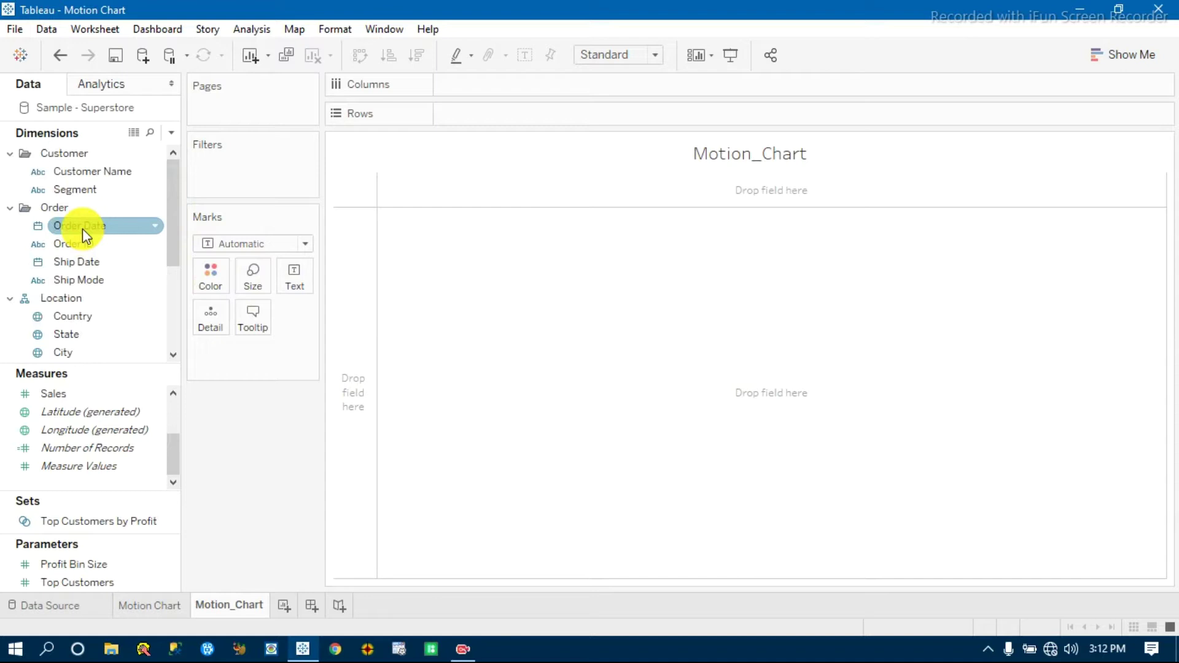
left_click_drag(82, 229, 490, 84)
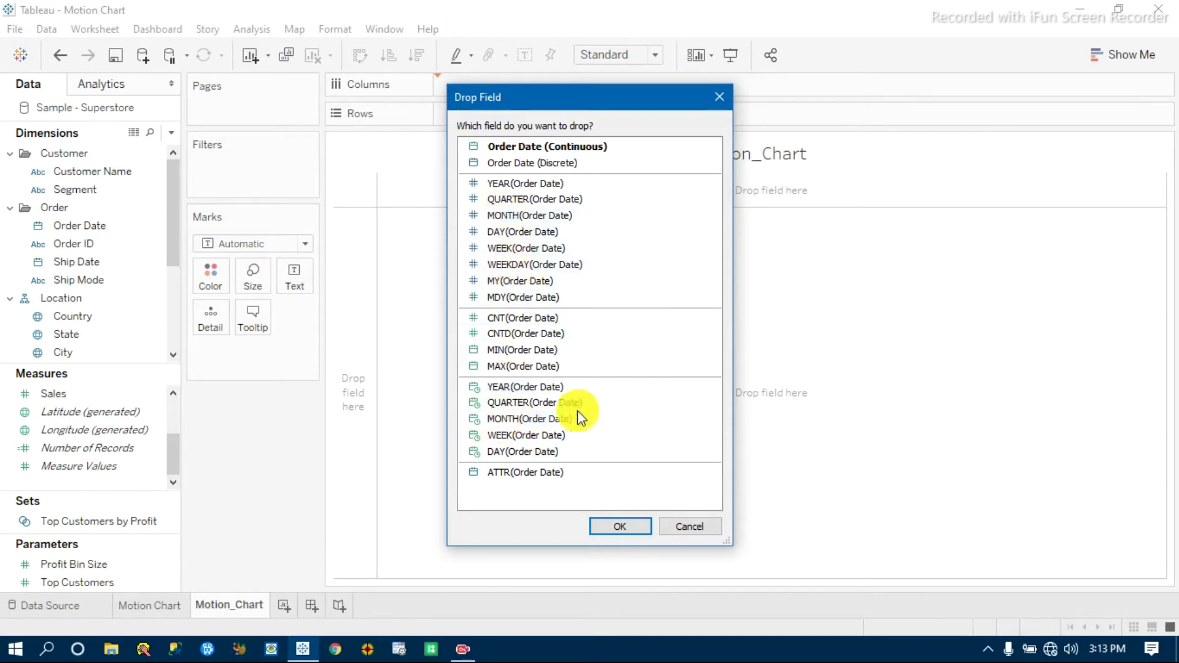
left_click(525, 418)
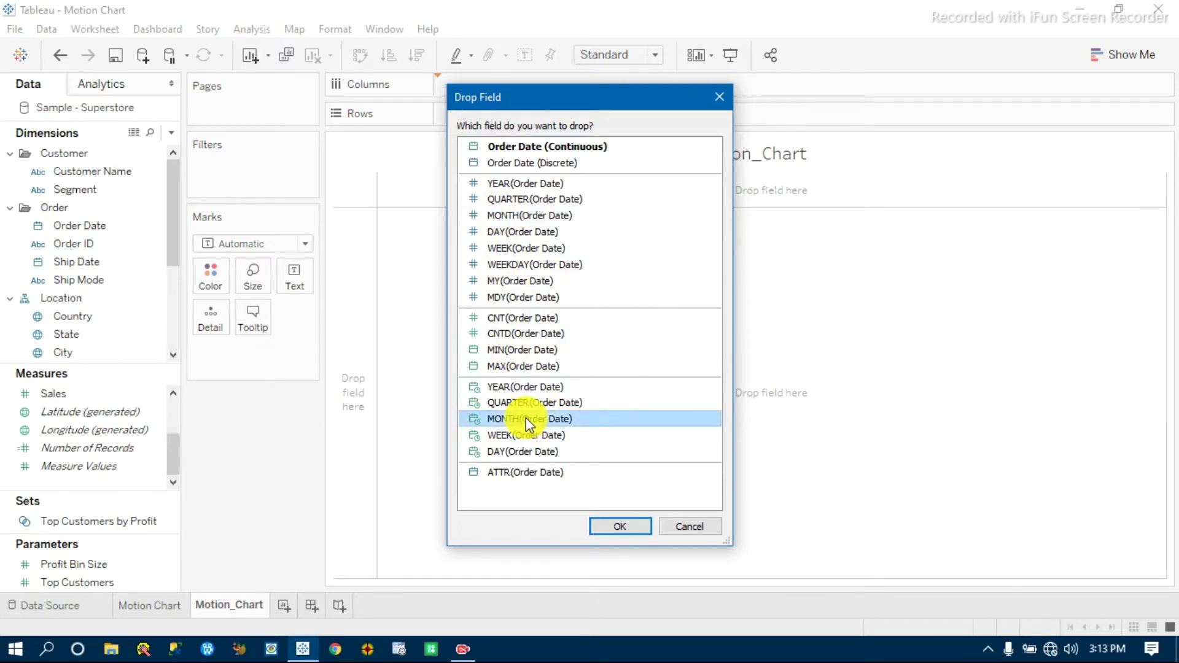
left_click(625, 528)
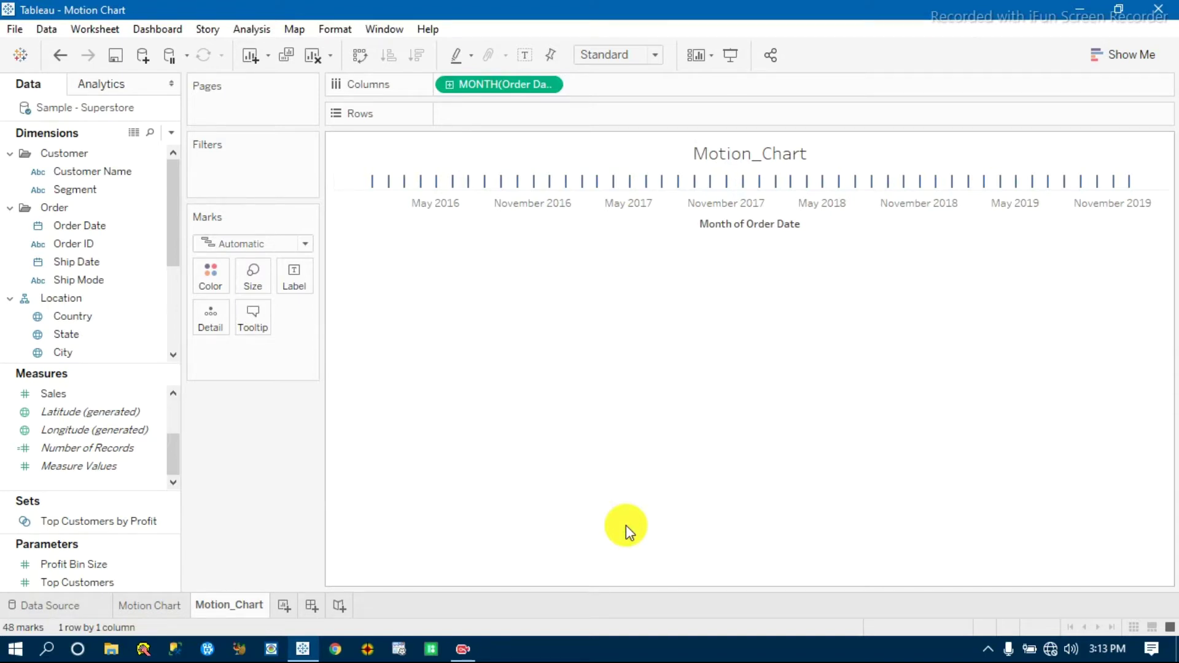
left_click_drag(59, 394, 469, 117)
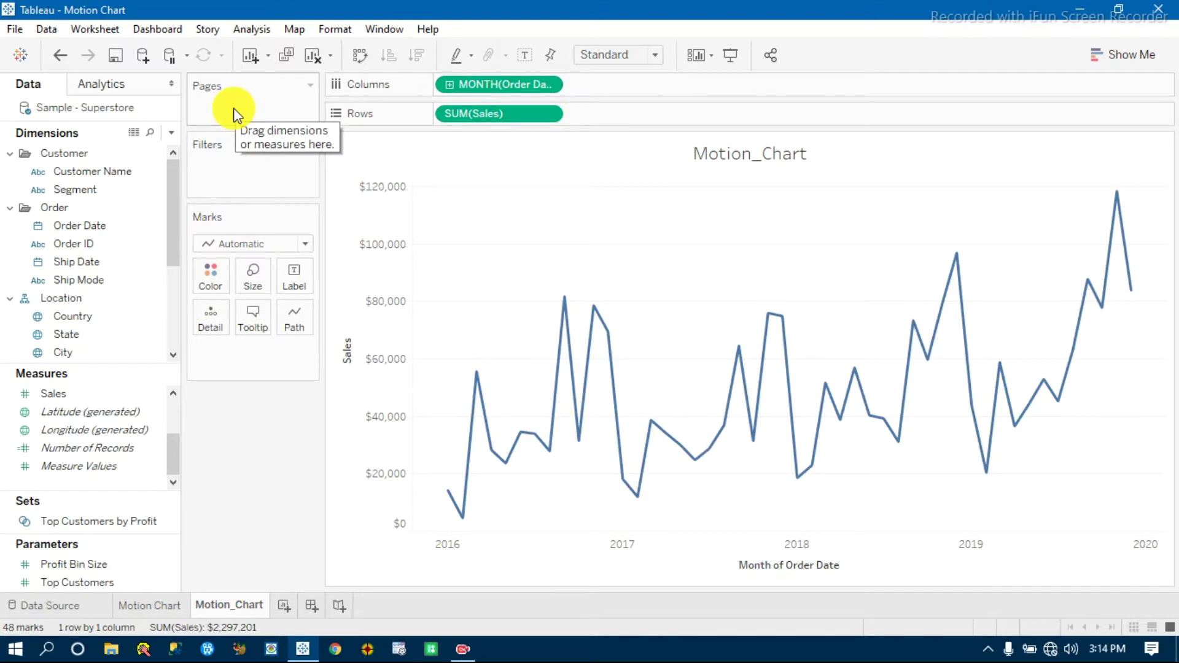
Add Order Date to Pages as the continuous MONTH(Order Date) value
left_click(135, 222)
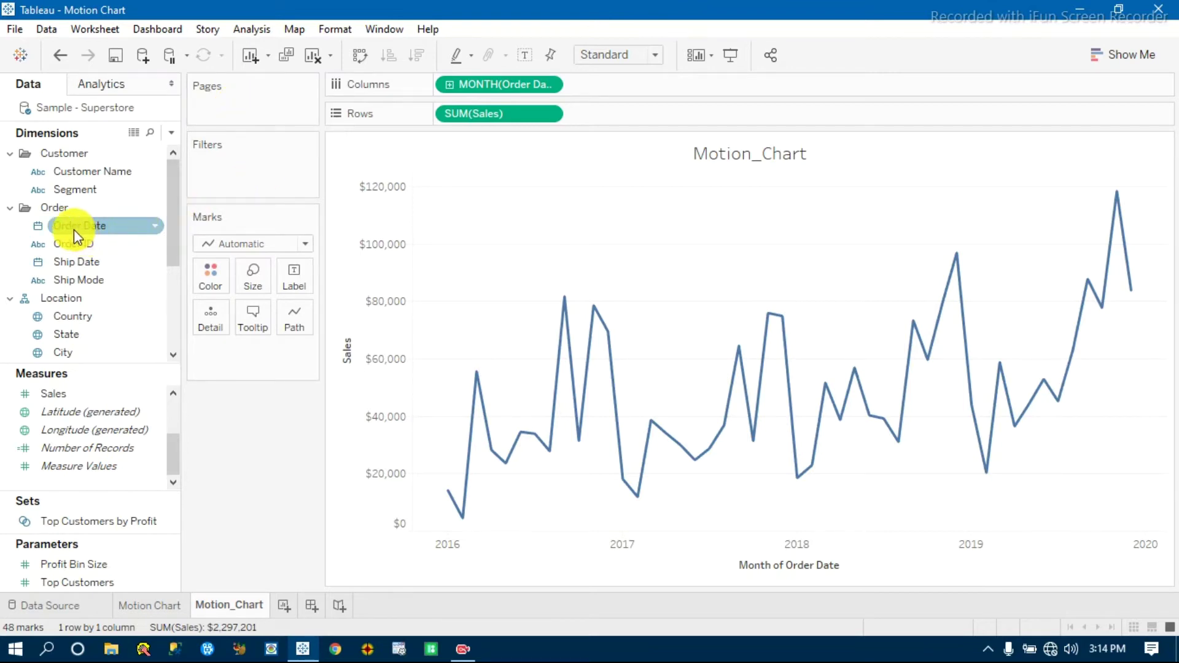
left_click_drag(74, 230, 228, 108)
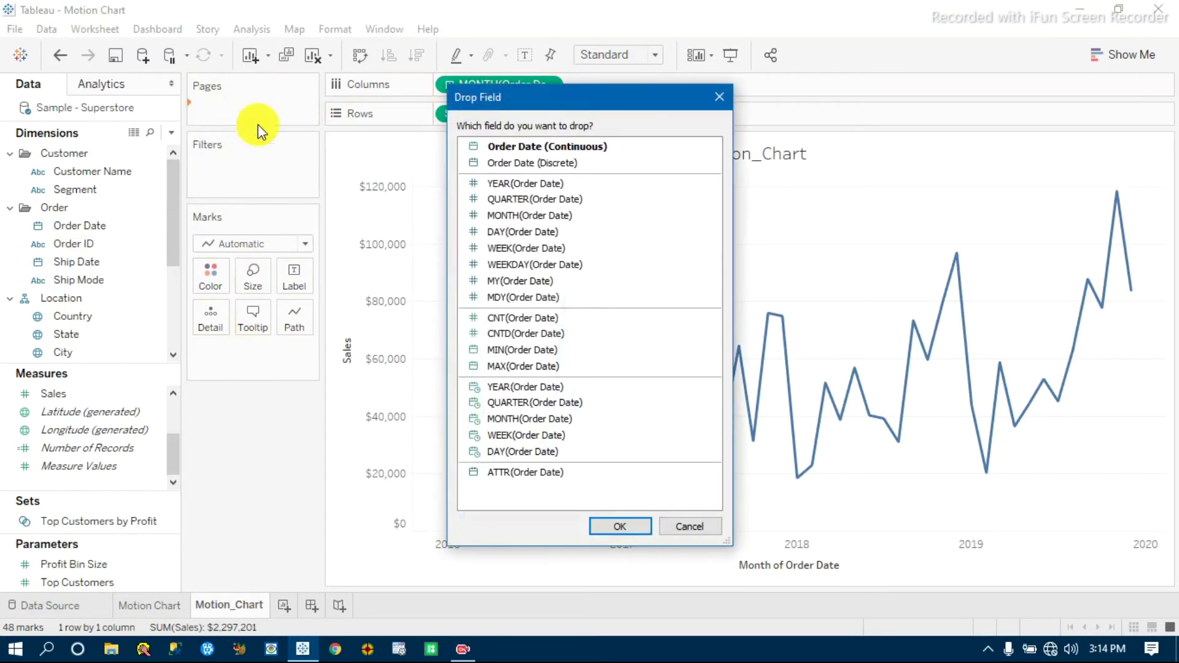
left_click(523, 420)
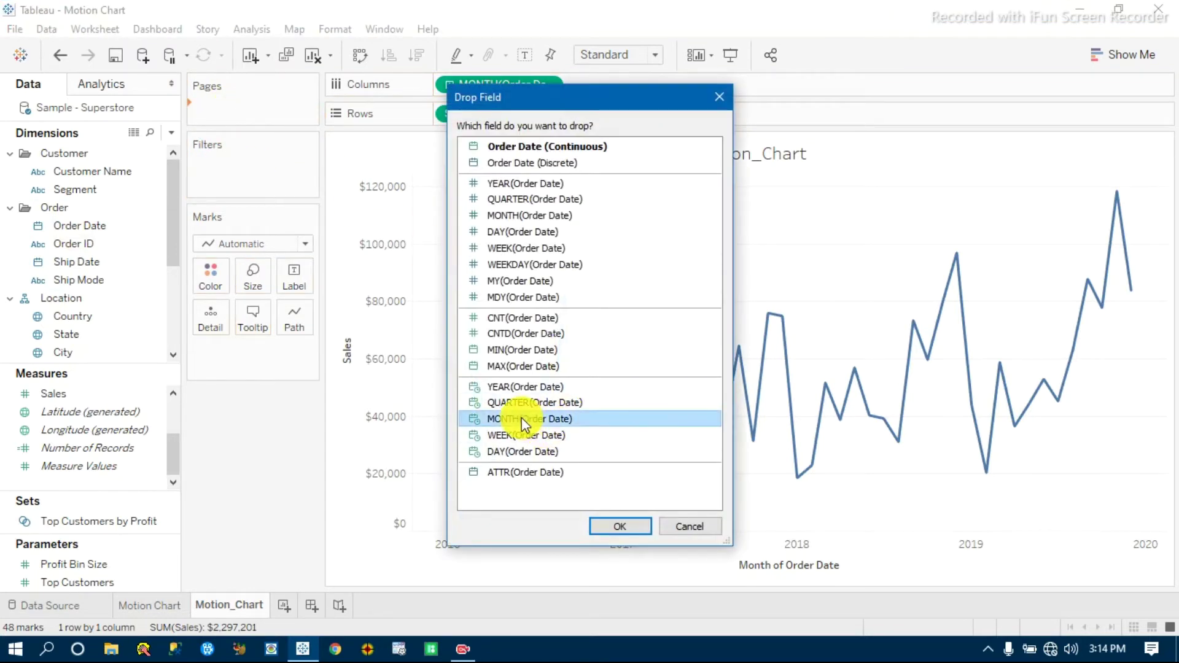
left_click(622, 524)
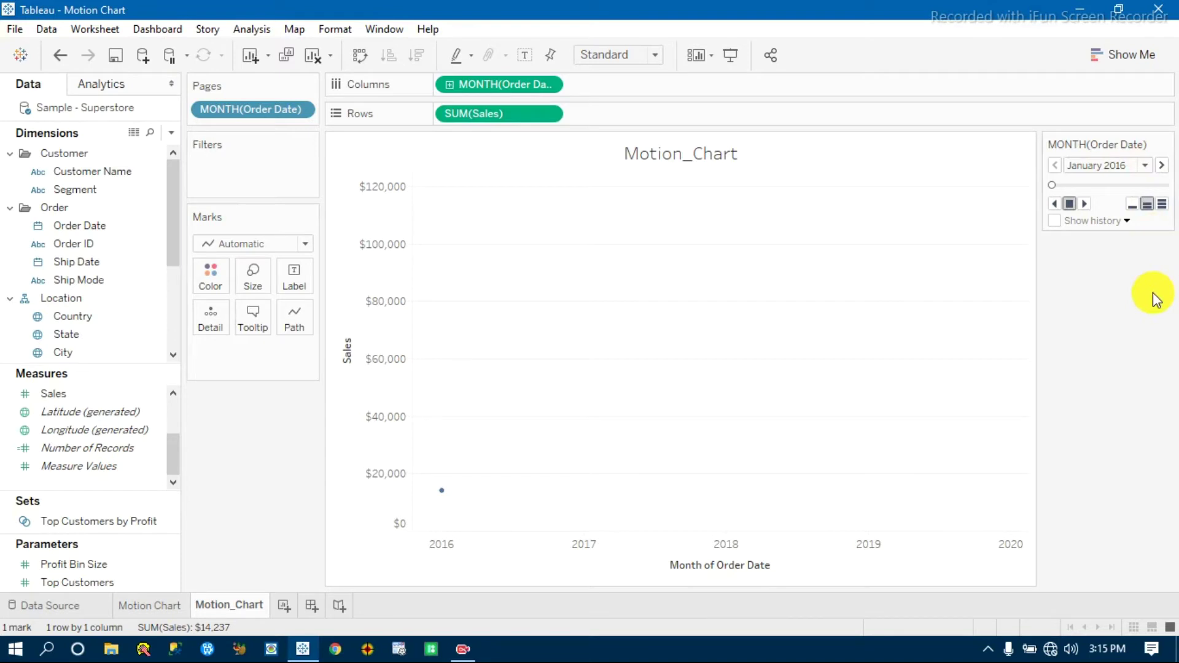
Change the chart's mark type to Circle
mouse_move(442, 491)
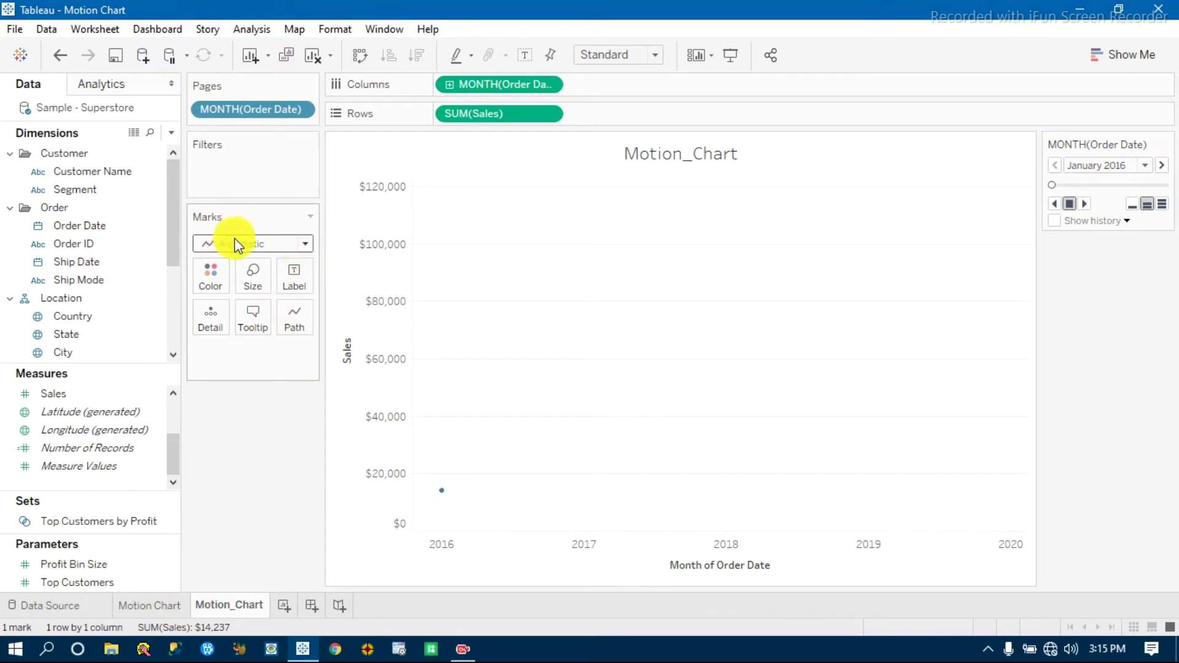
left_click(305, 243)
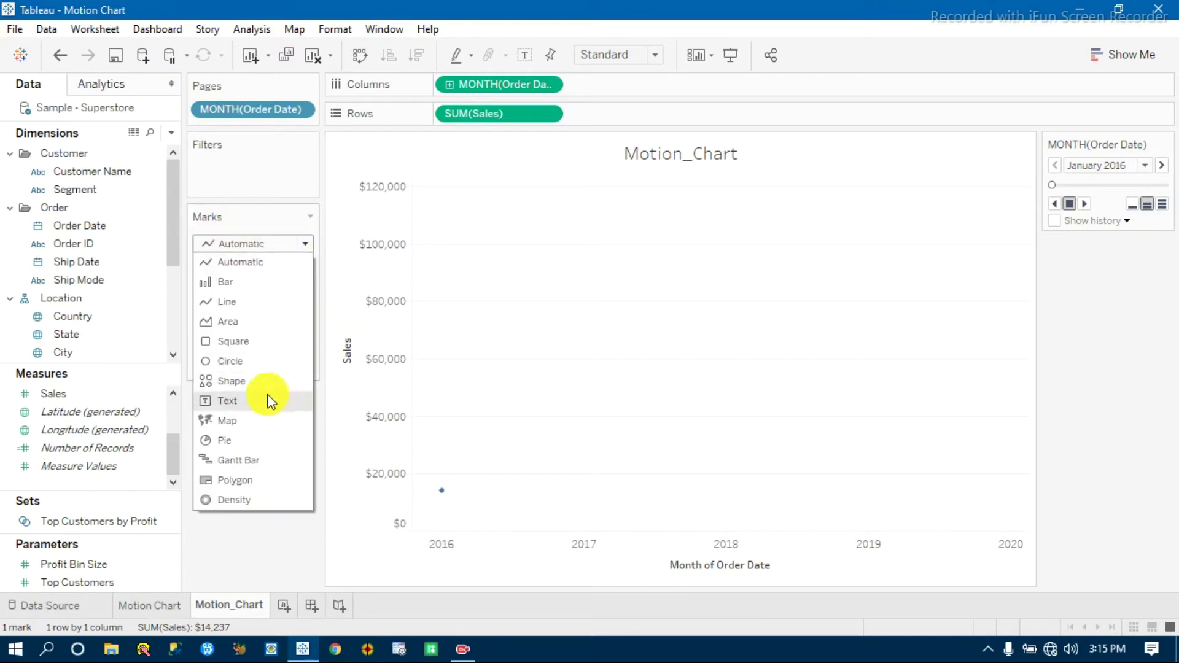
left_click(240, 362)
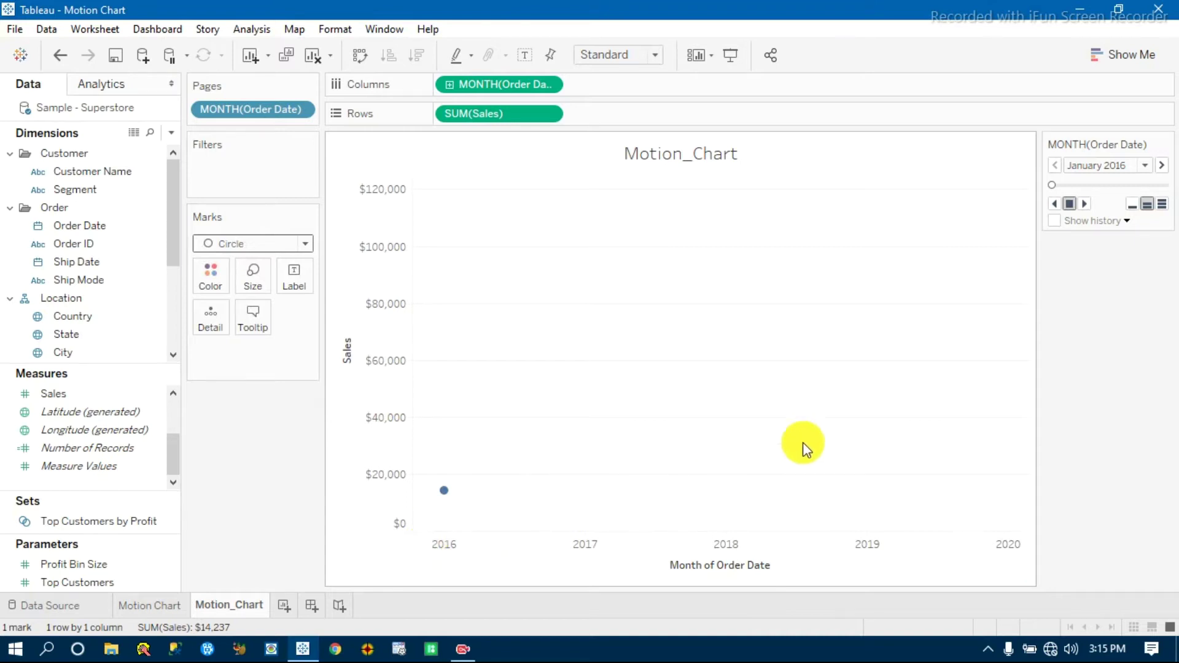
left_click(1054, 221)
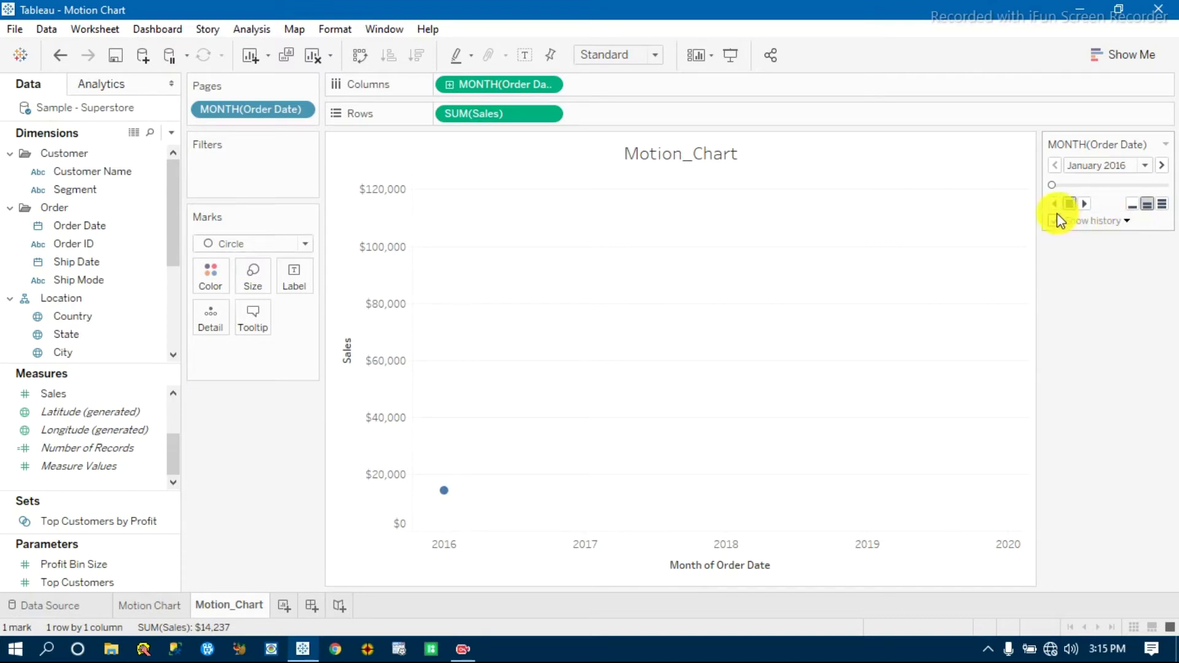
left_click(1127, 221)
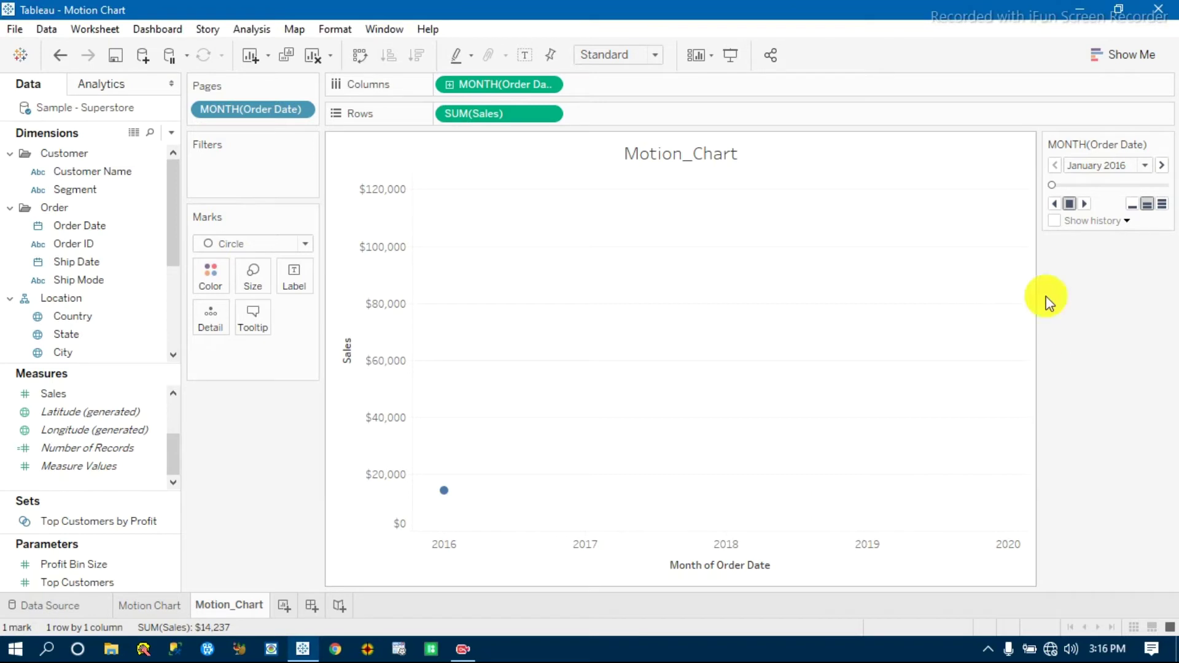
Set the page playback speed to slow, play the monthly animation forward and stop it at May 2016
left_click(1162, 205)
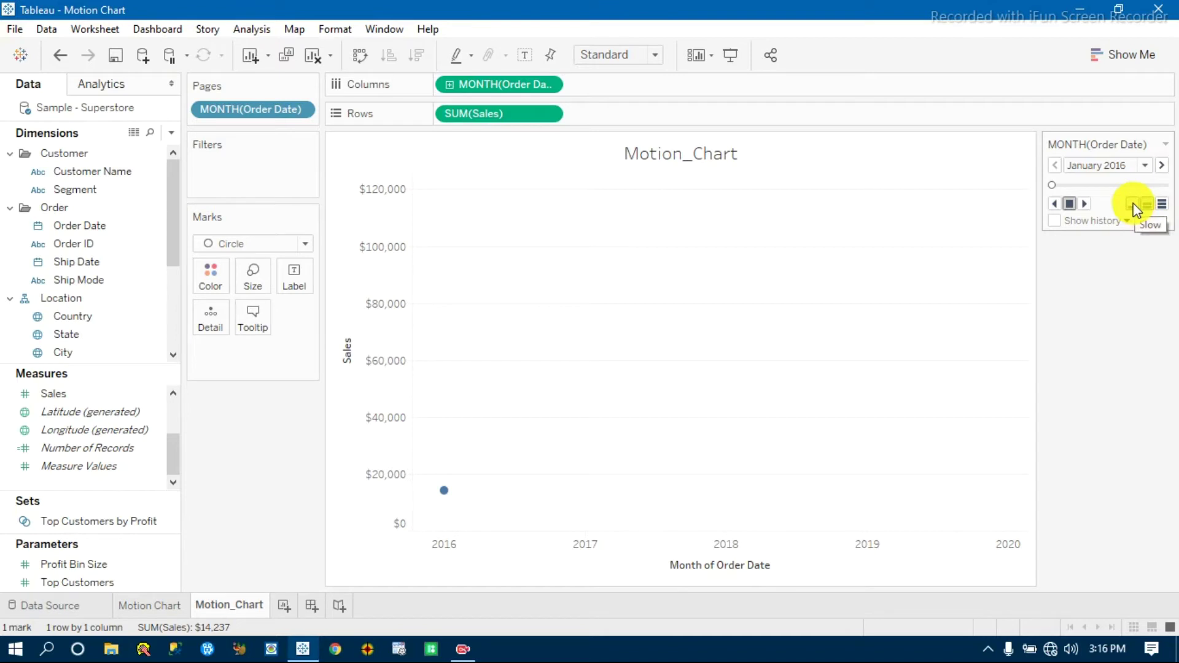
left_click(1133, 206)
left_click(1084, 203)
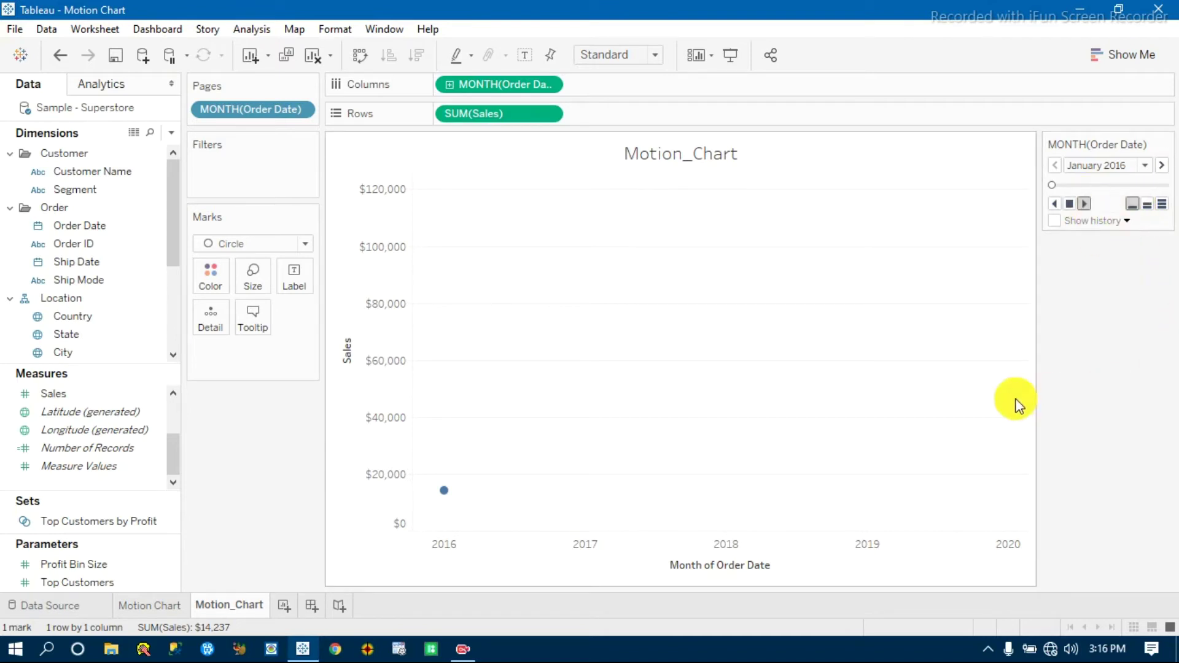
mouse_move(461, 525)
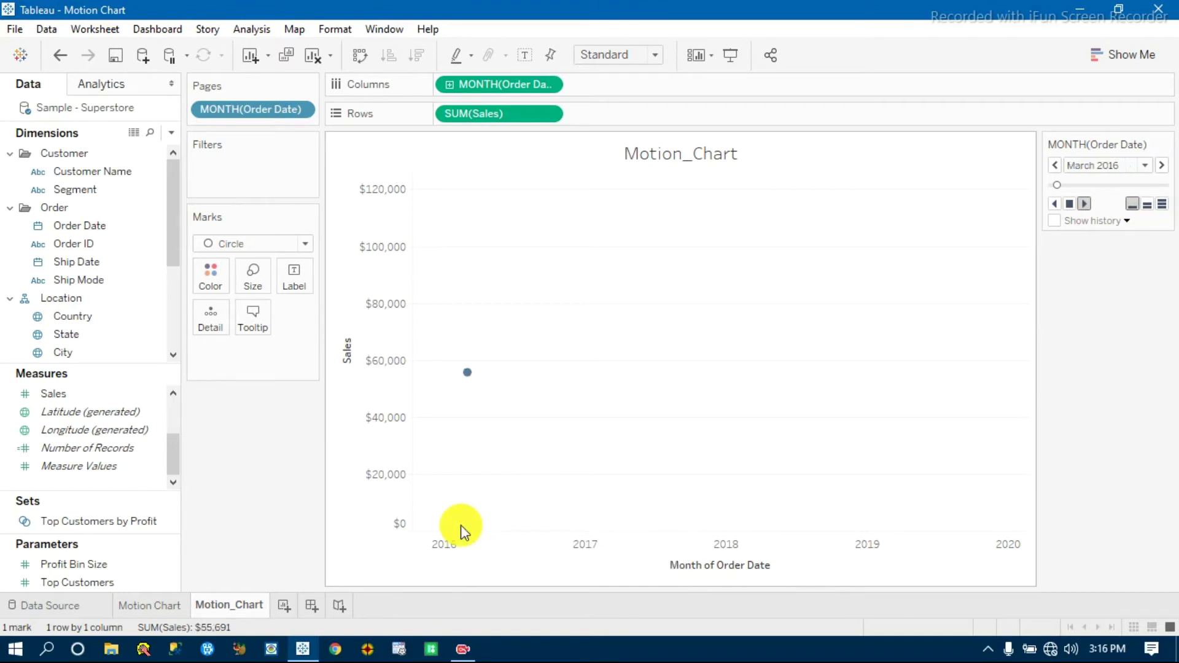
mouse_move(466, 382)
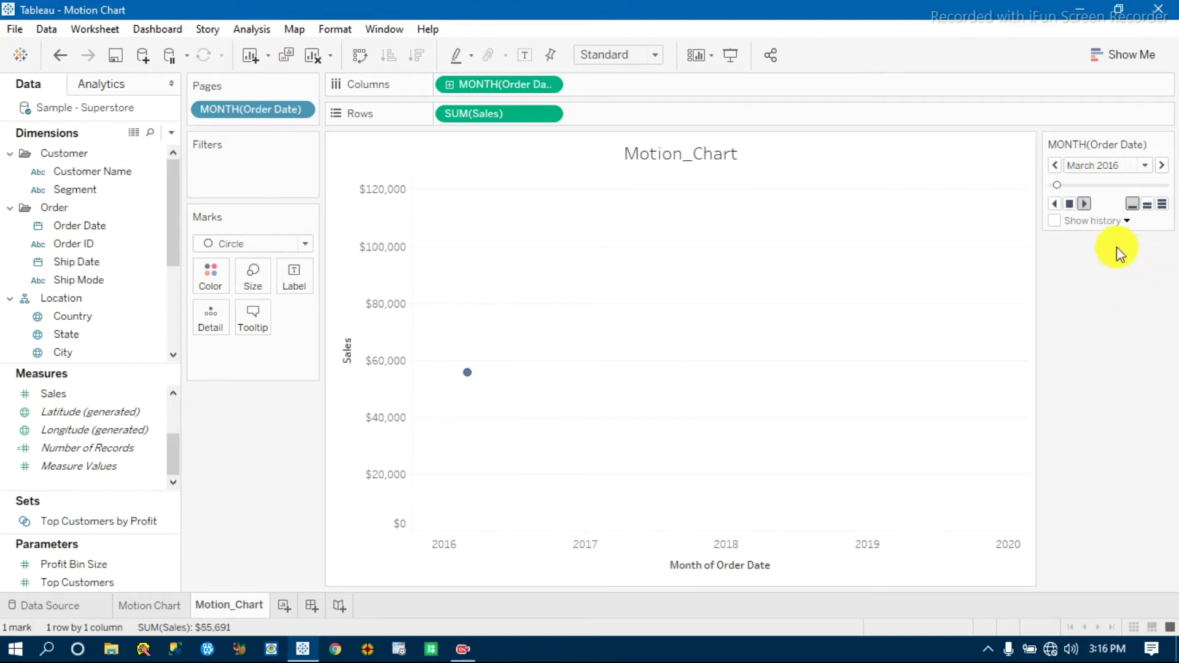
left_click(1069, 205)
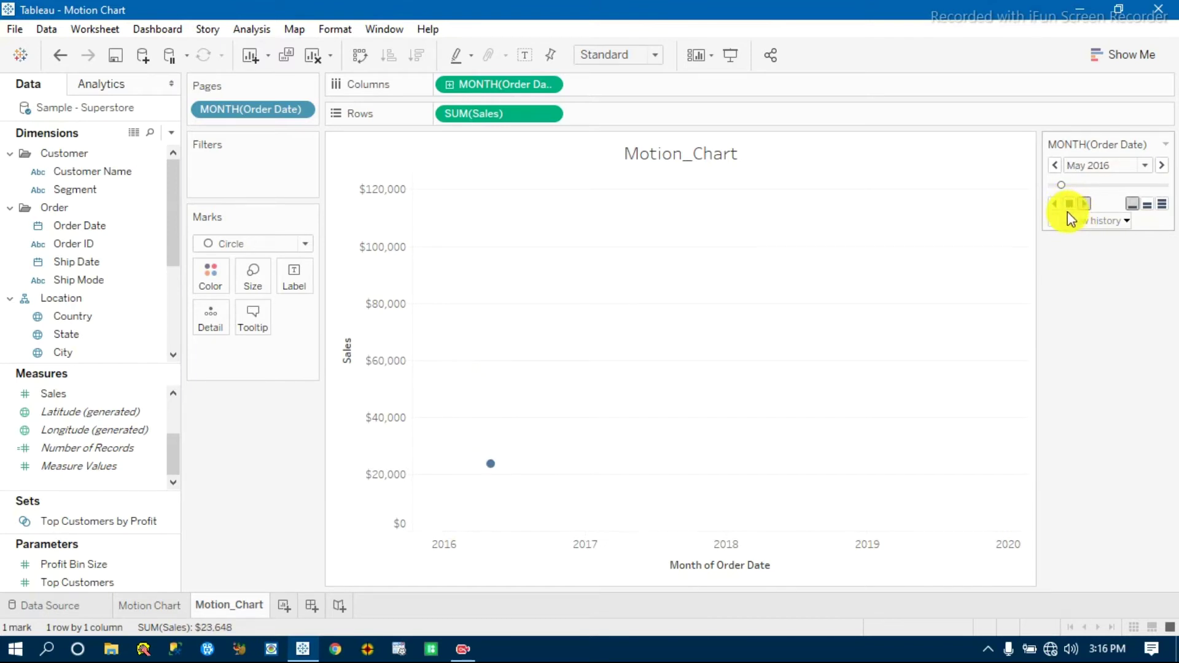
left_click(1070, 204)
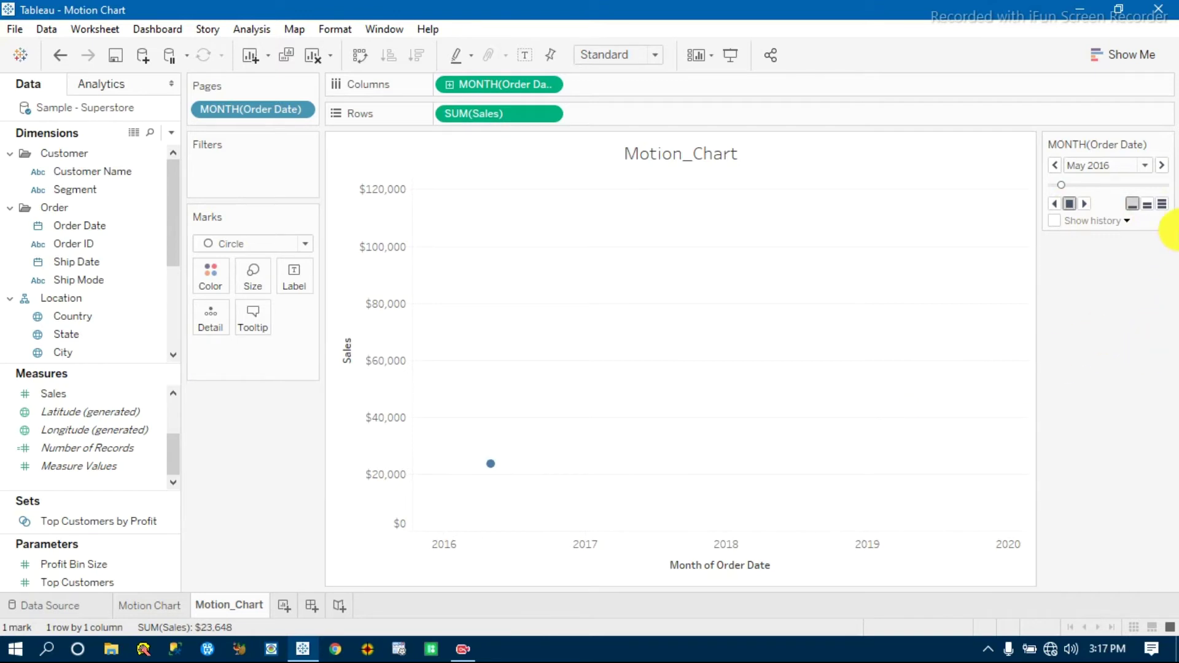
Set the page playback speed to fast and play the animation forward to December 2019
left_click(1162, 204)
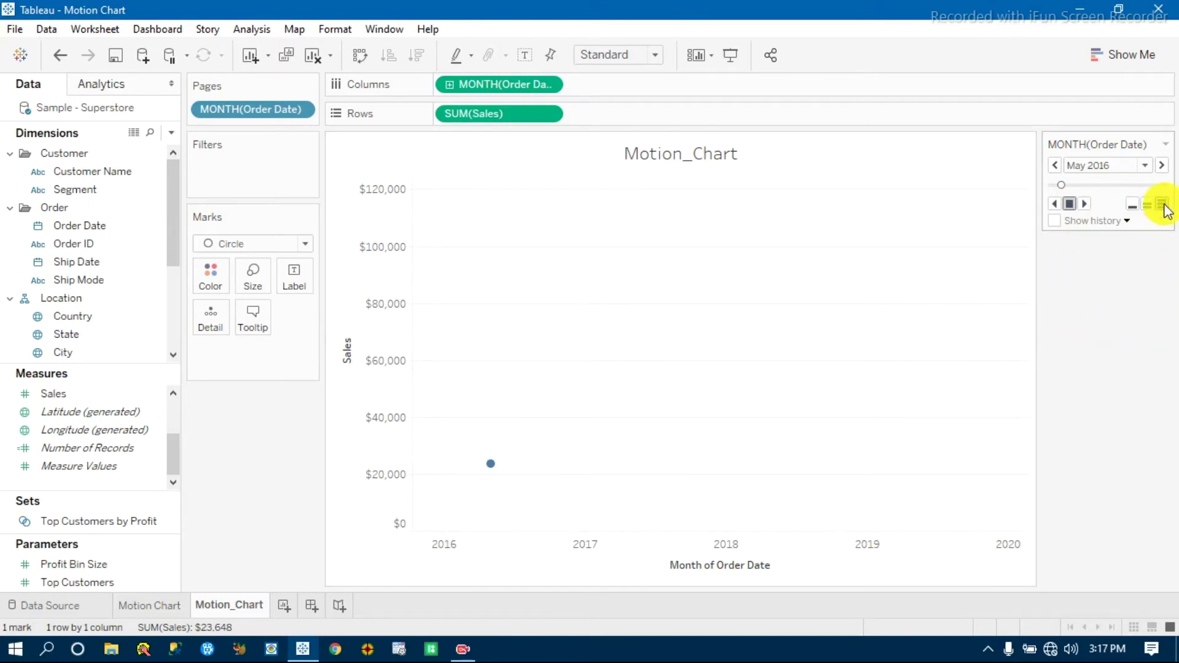
left_click(1085, 203)
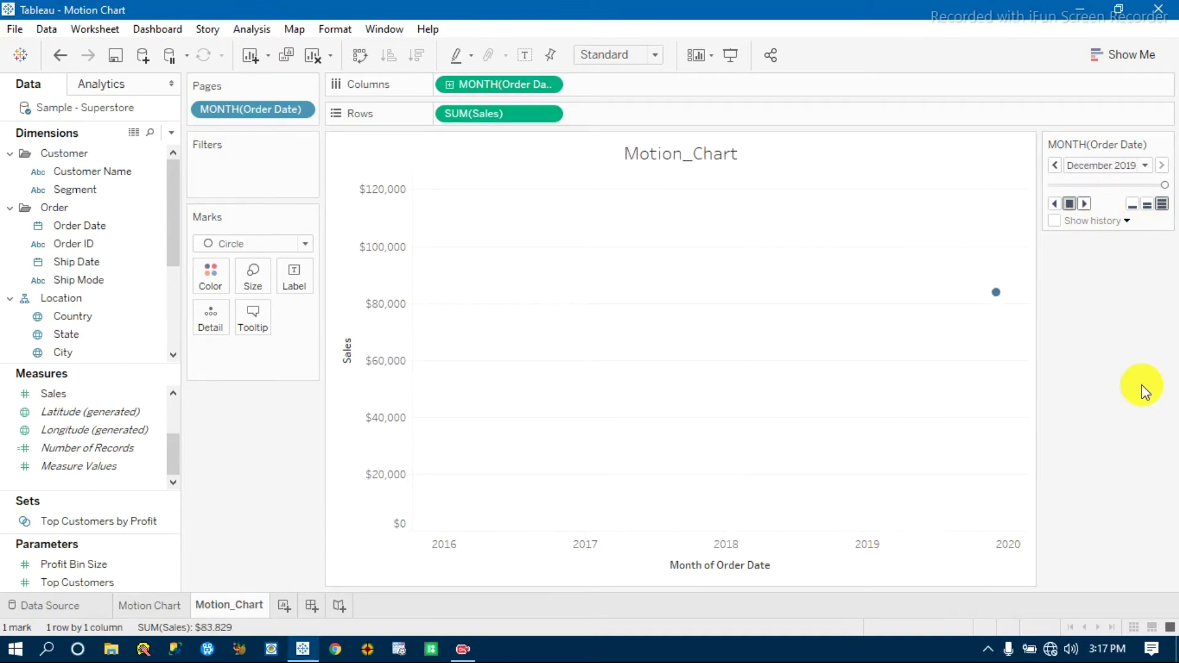
Browse the page control's list of months from January 2016 through December 2019 without changing the current month
left_click(1146, 165)
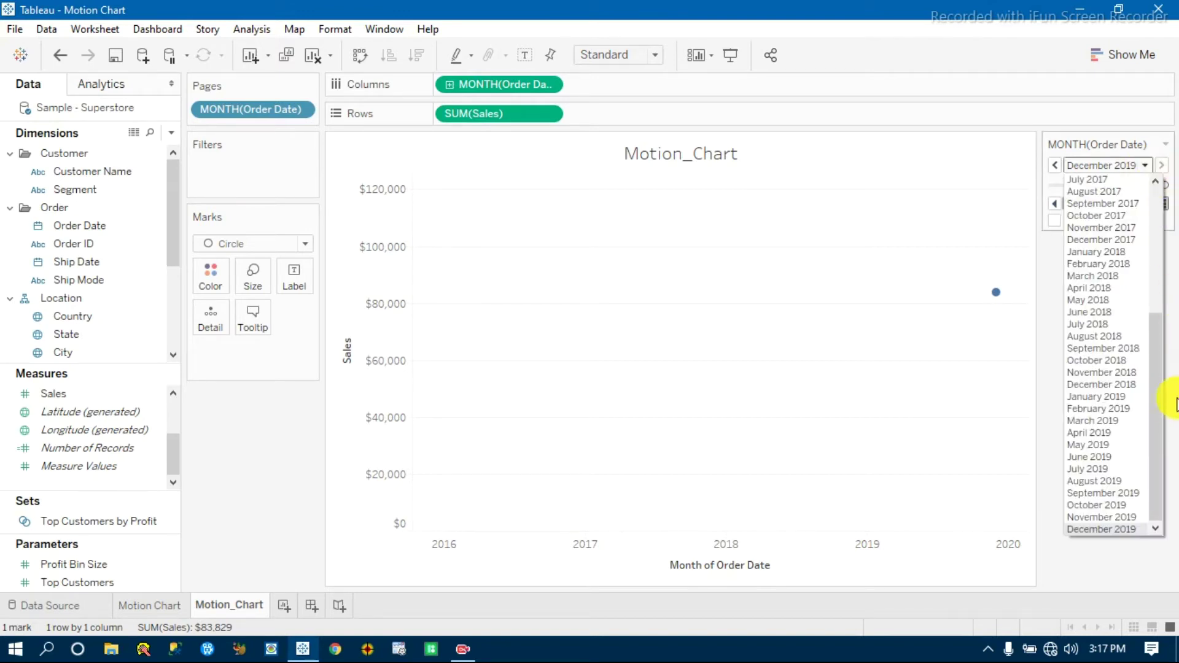
left_click_drag(1158, 402, 1145, 261)
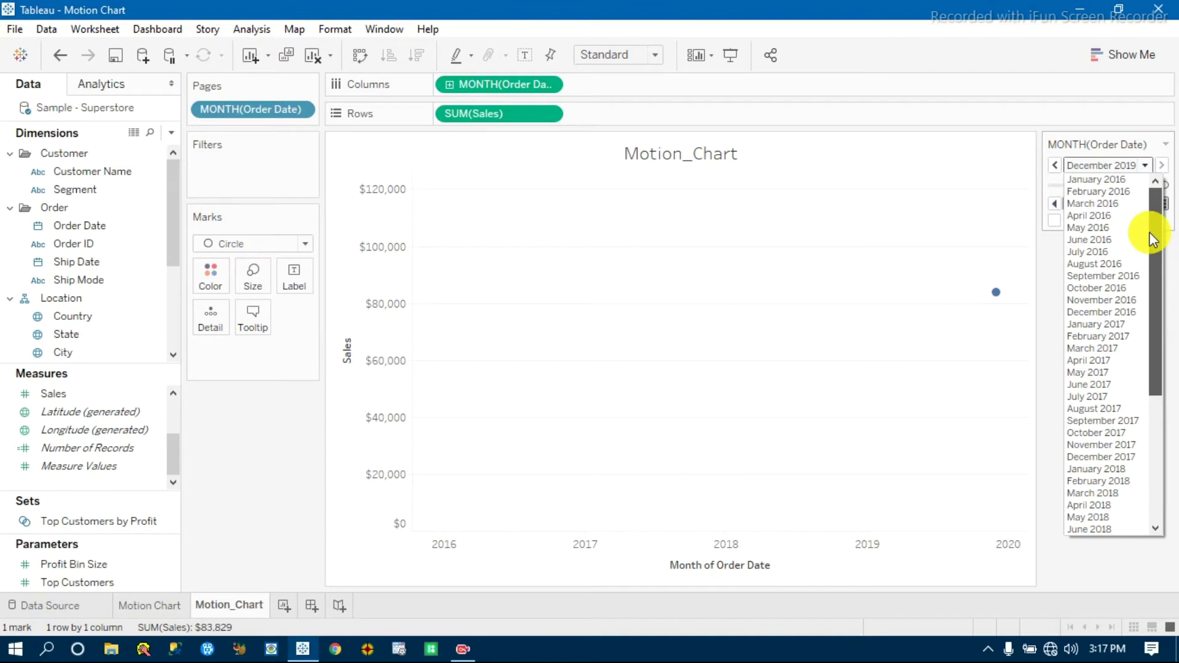
left_click_drag(1153, 240, 1173, 222)
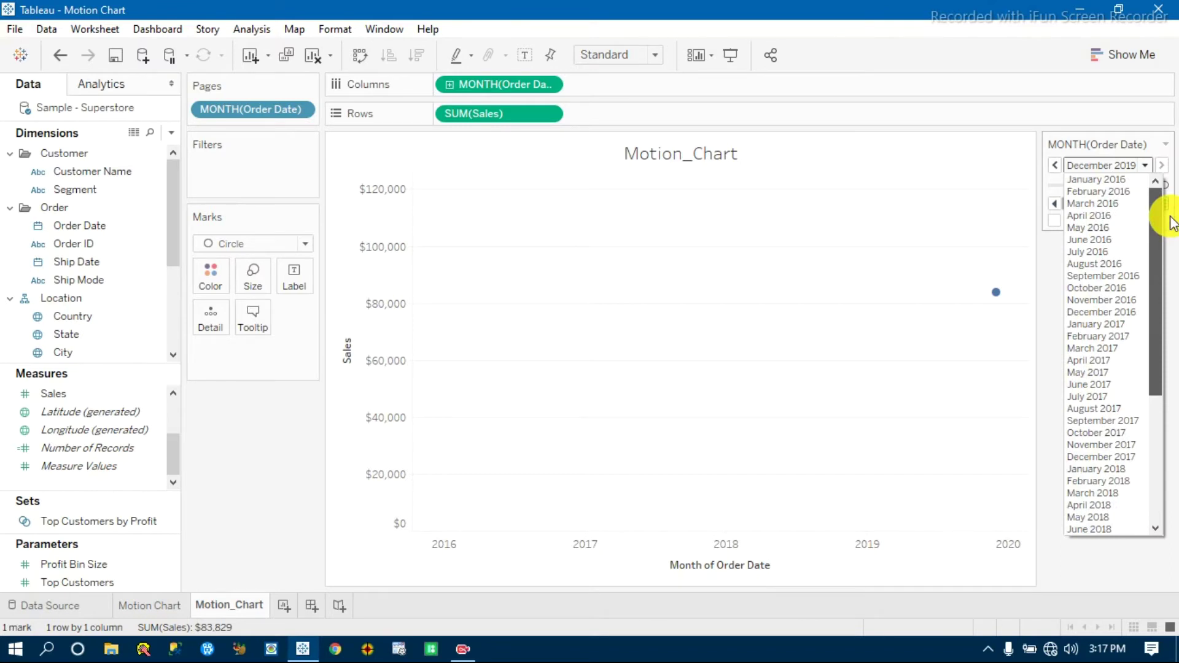
left_click_drag(1173, 223, 1153, 190)
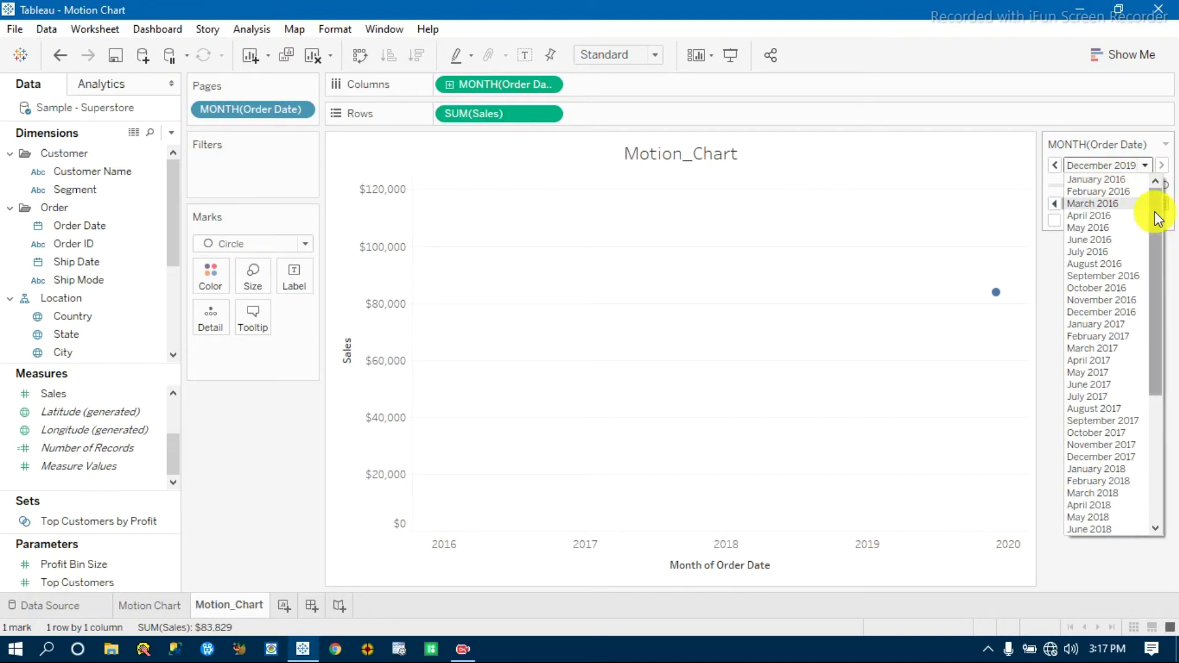
left_click_drag(1159, 211, 1166, 408)
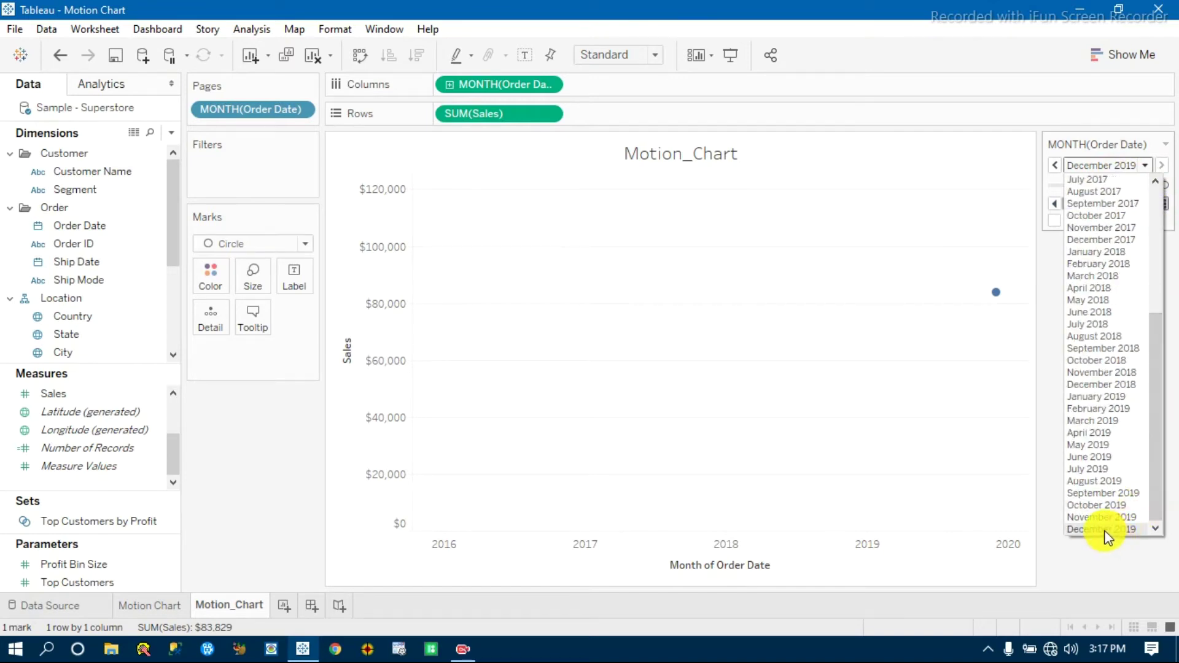
left_click_drag(1159, 492, 1147, 553)
left_click(1121, 584)
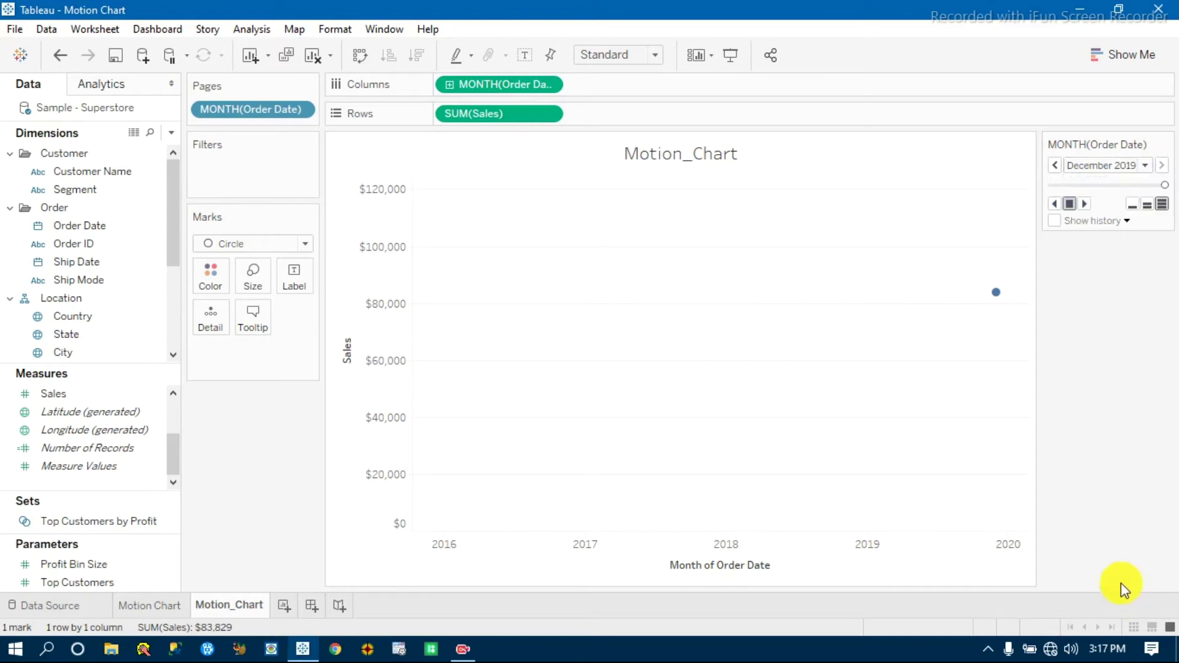
Review the history display options, play the monthly animation forward and stop it at September 2016
left_click(1127, 223)
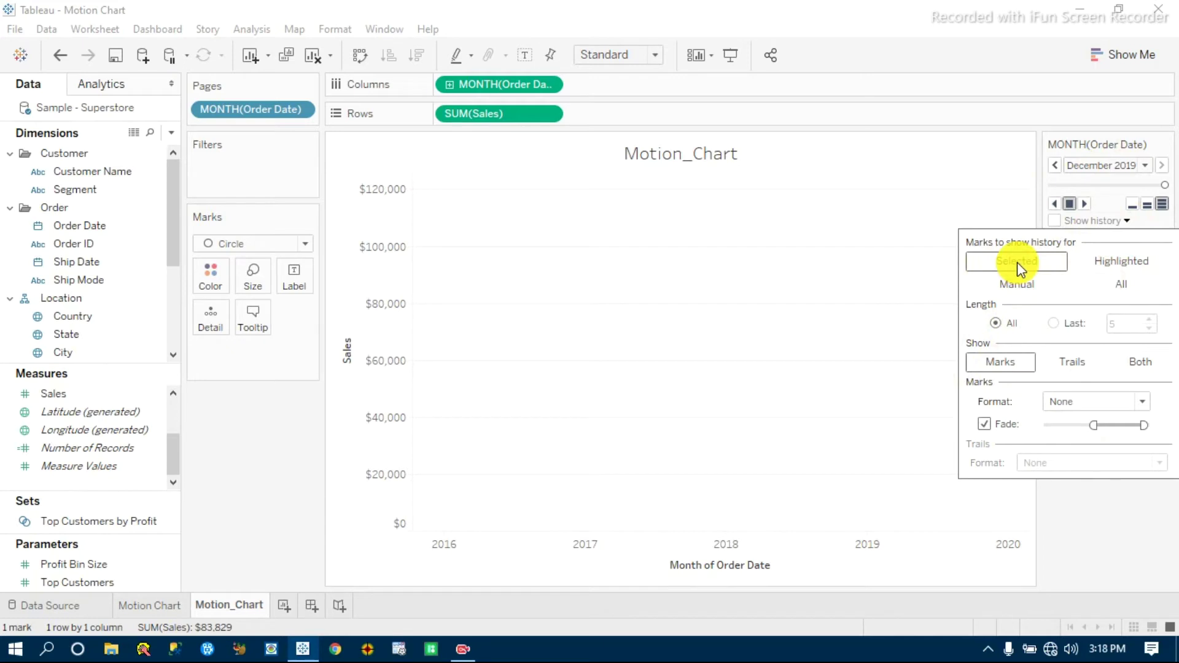
mouse_move(1003, 302)
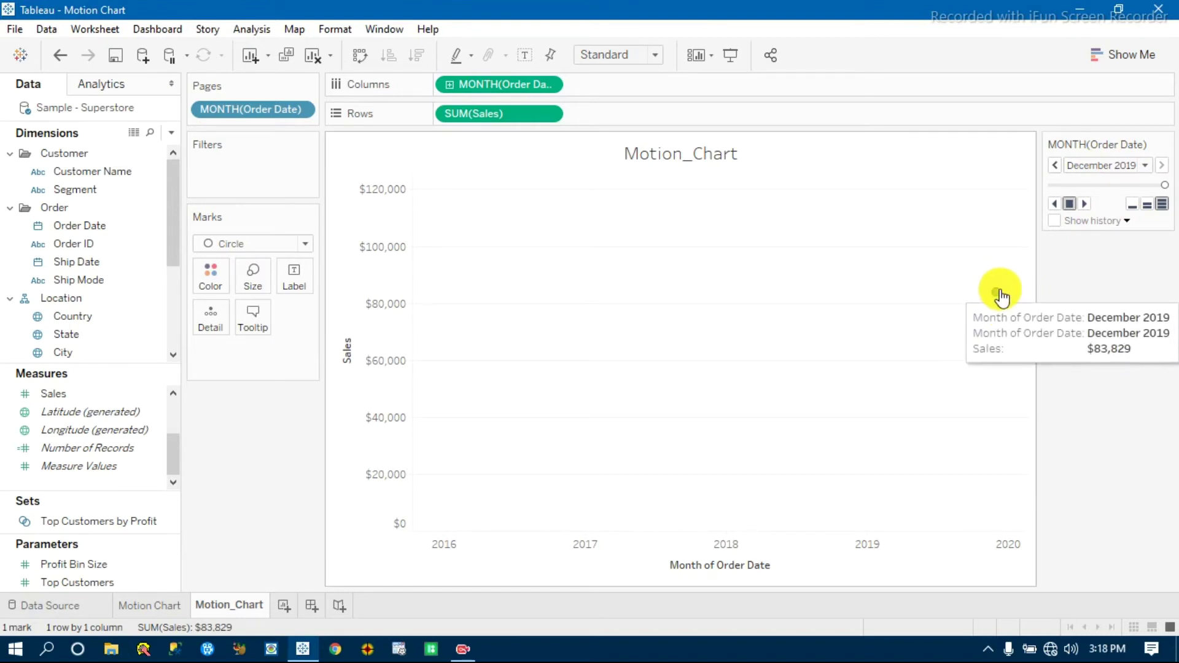
left_click(1085, 204)
left_click(1069, 204)
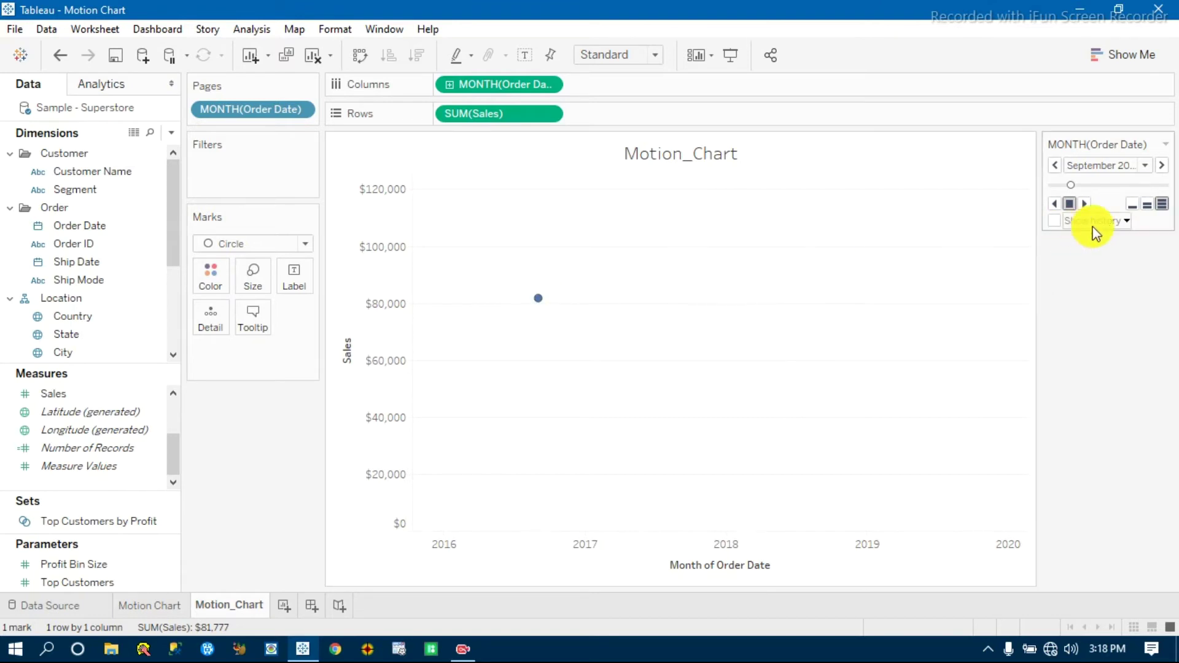
Turn on page history for highlighted marks and select the September 2016 mark to reveal its earlier marks
left_click(1127, 222)
left_click(1122, 263)
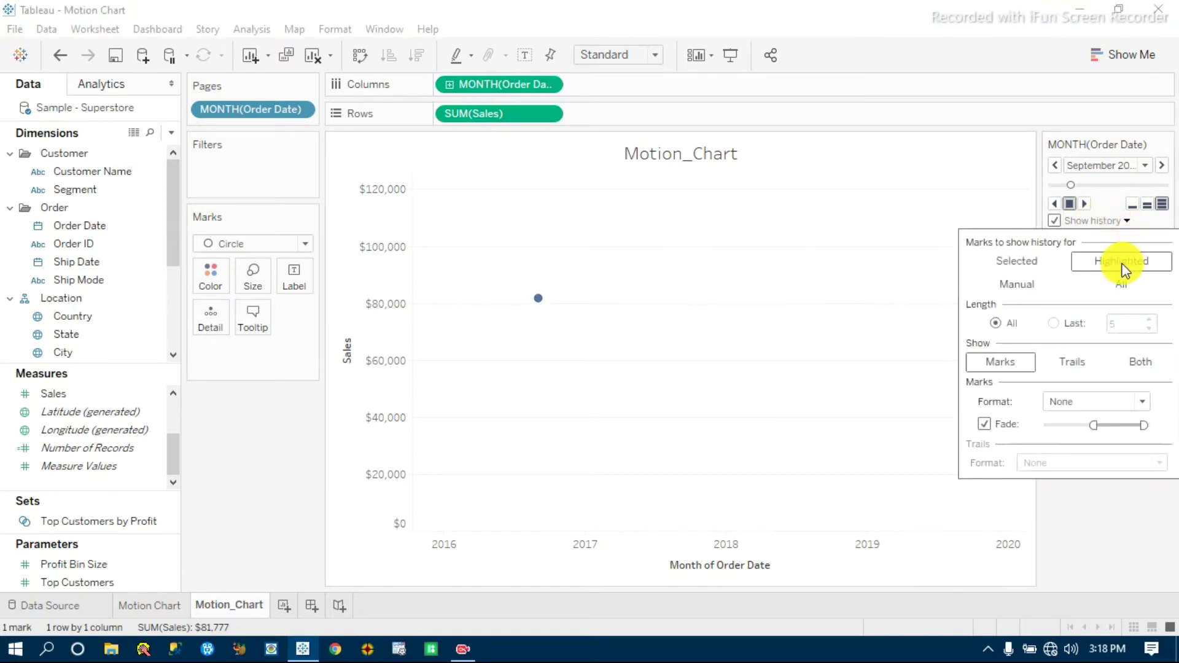
left_click_drag(657, 508, 412, 194)
left_click(809, 274)
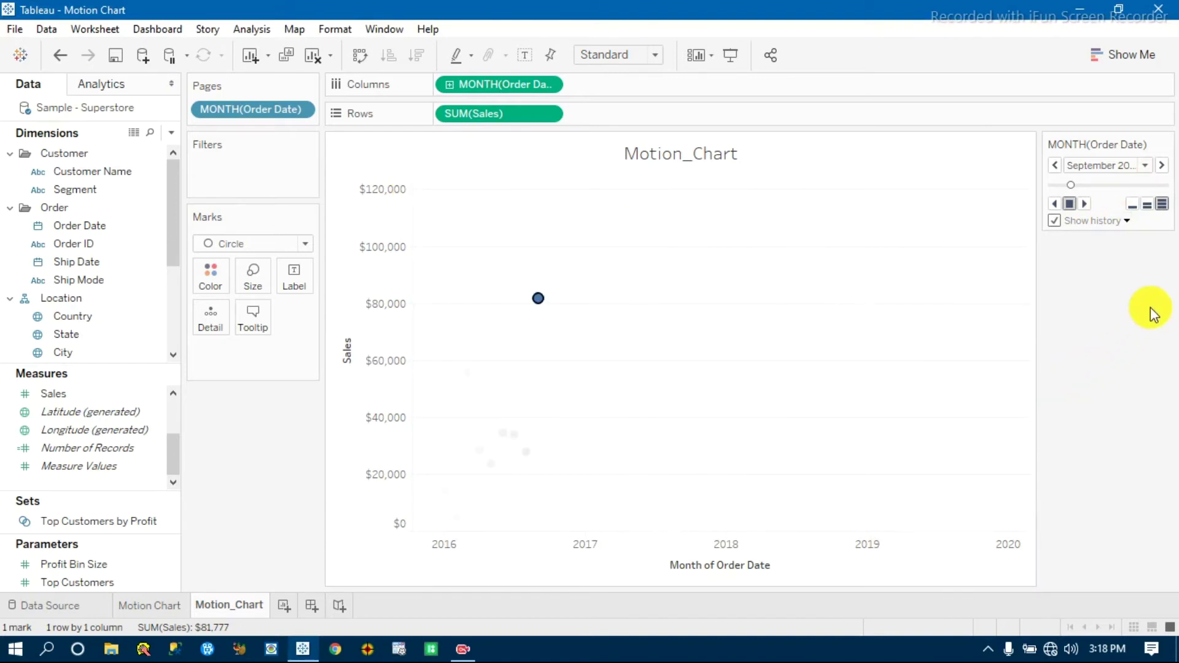
Play the animation on to October 2018, select its mark and inspect the details of the faded history marks
left_click(1087, 205)
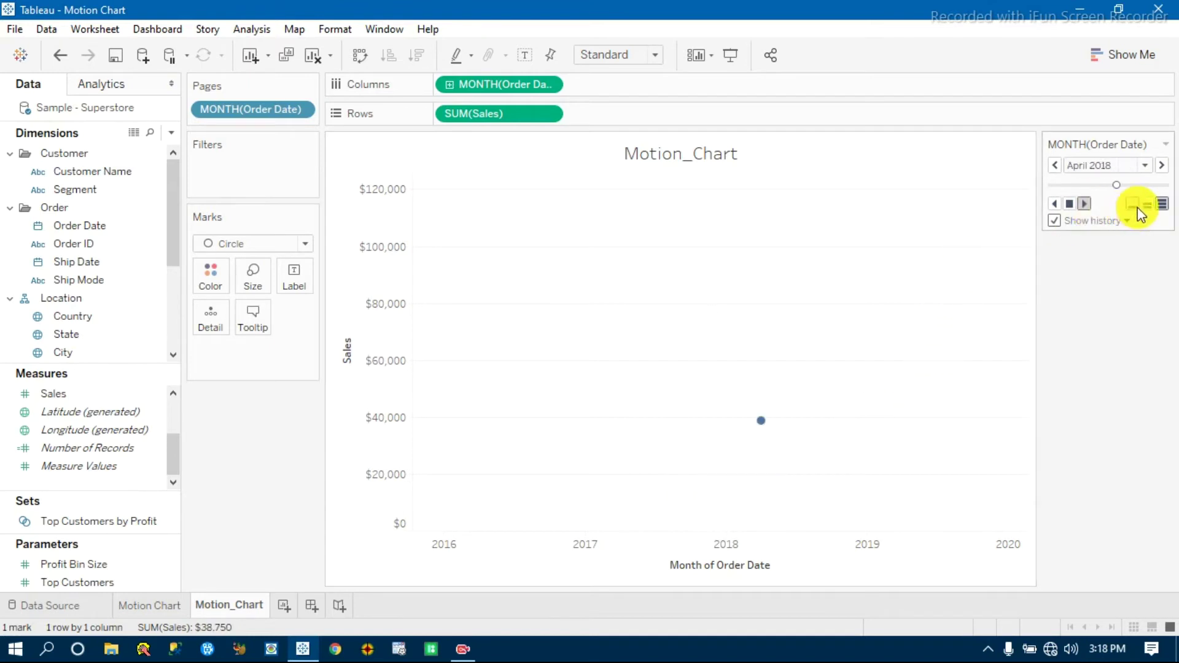
left_click_drag(916, 486, 512, 187)
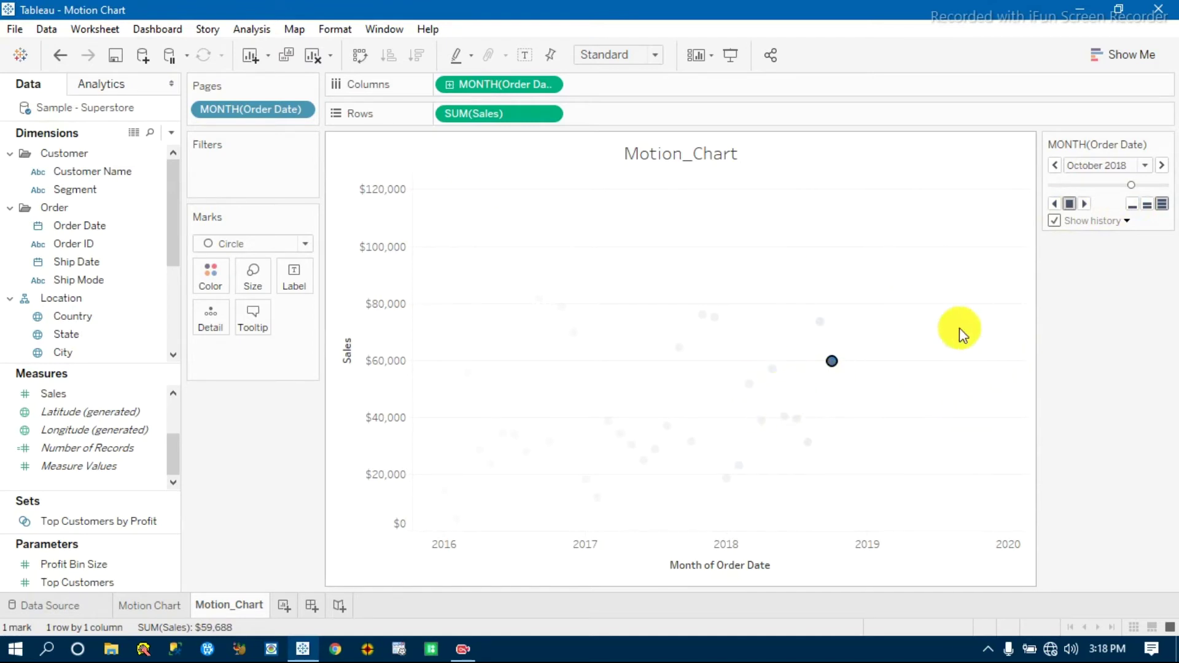
mouse_move(631, 461)
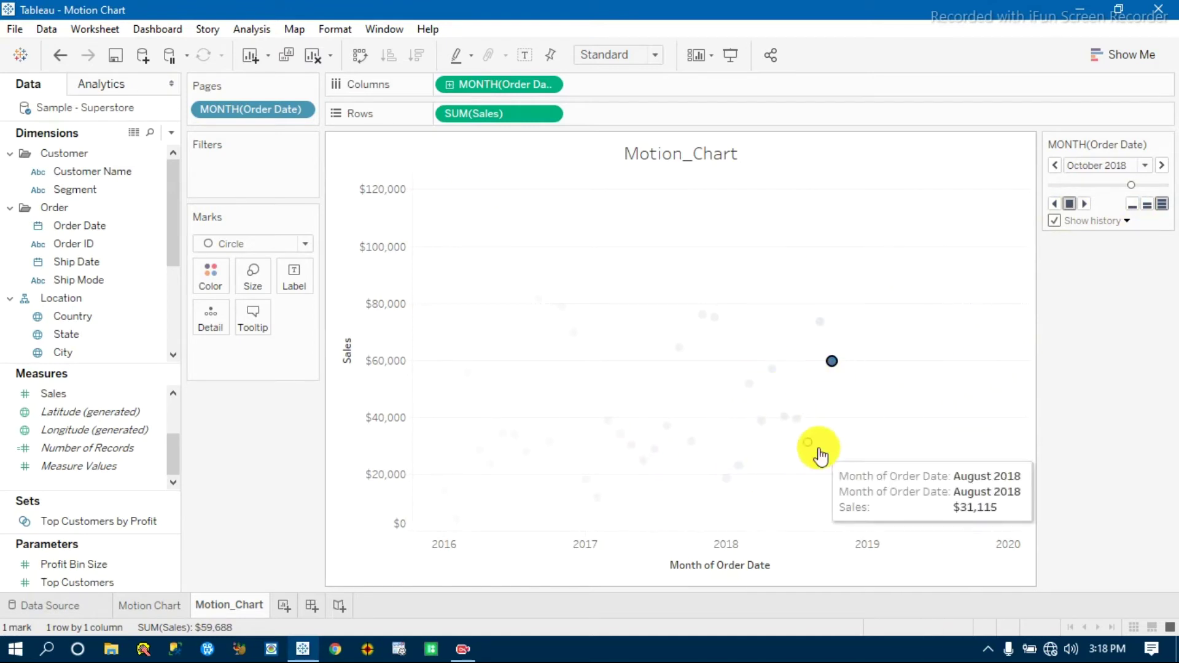
mouse_move(819, 325)
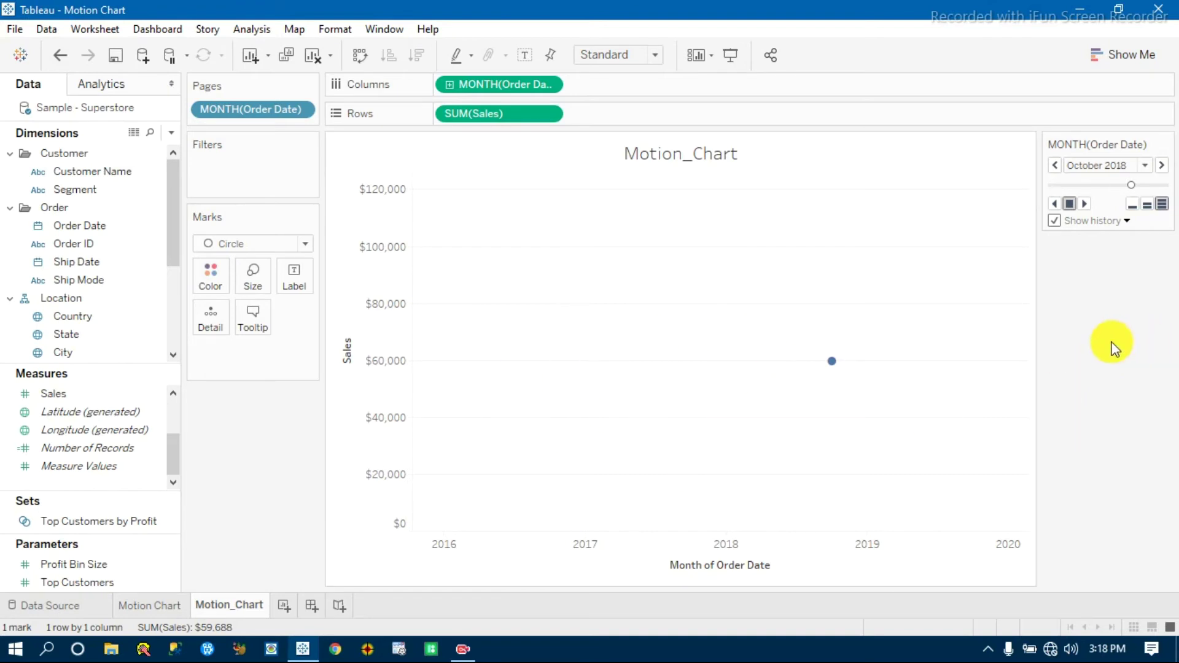
Set the page history to show both marks and trails, with light red history marks and a solid grey trail line
left_click(1129, 221)
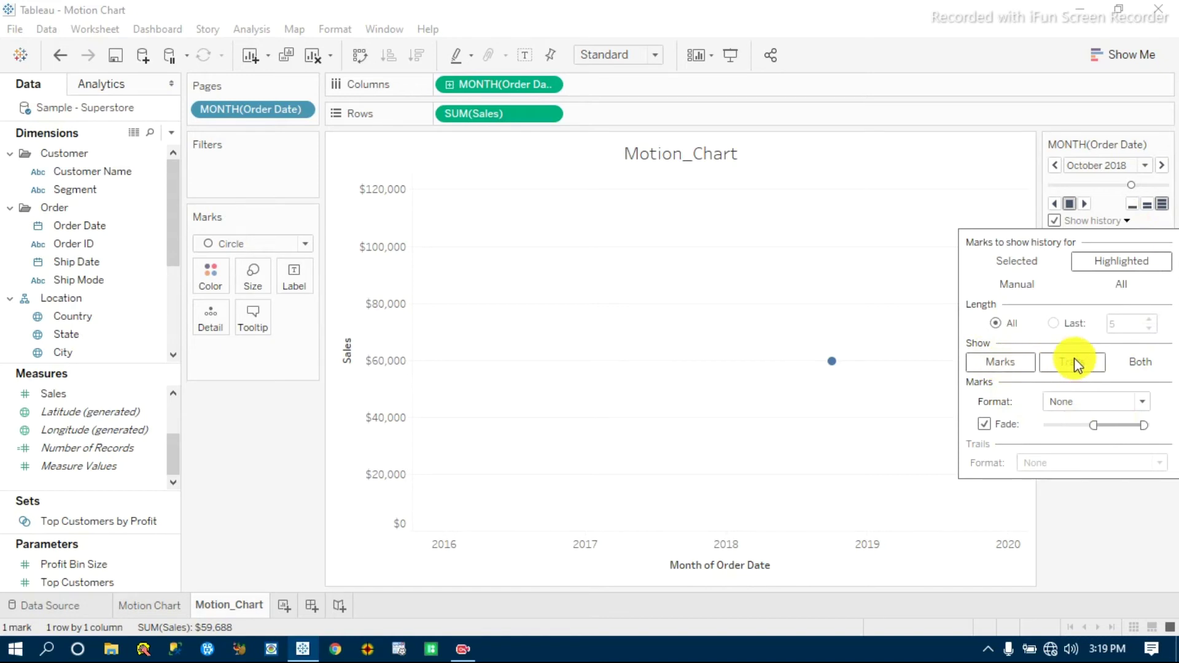
left_click(1148, 364)
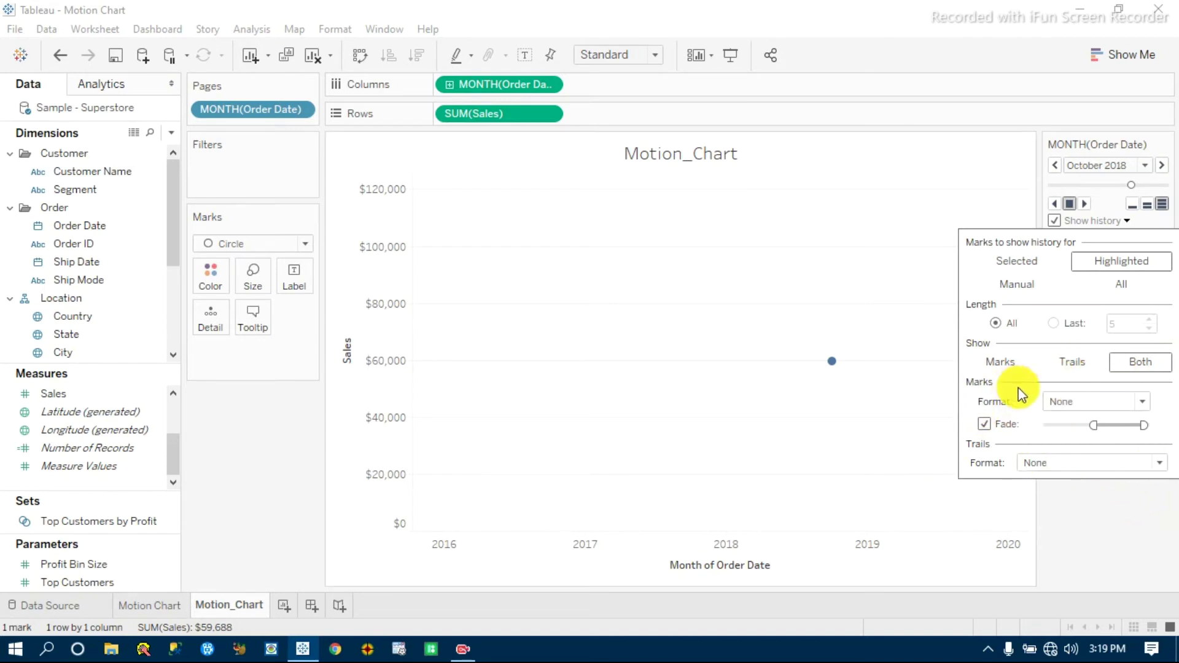
left_click(1142, 403)
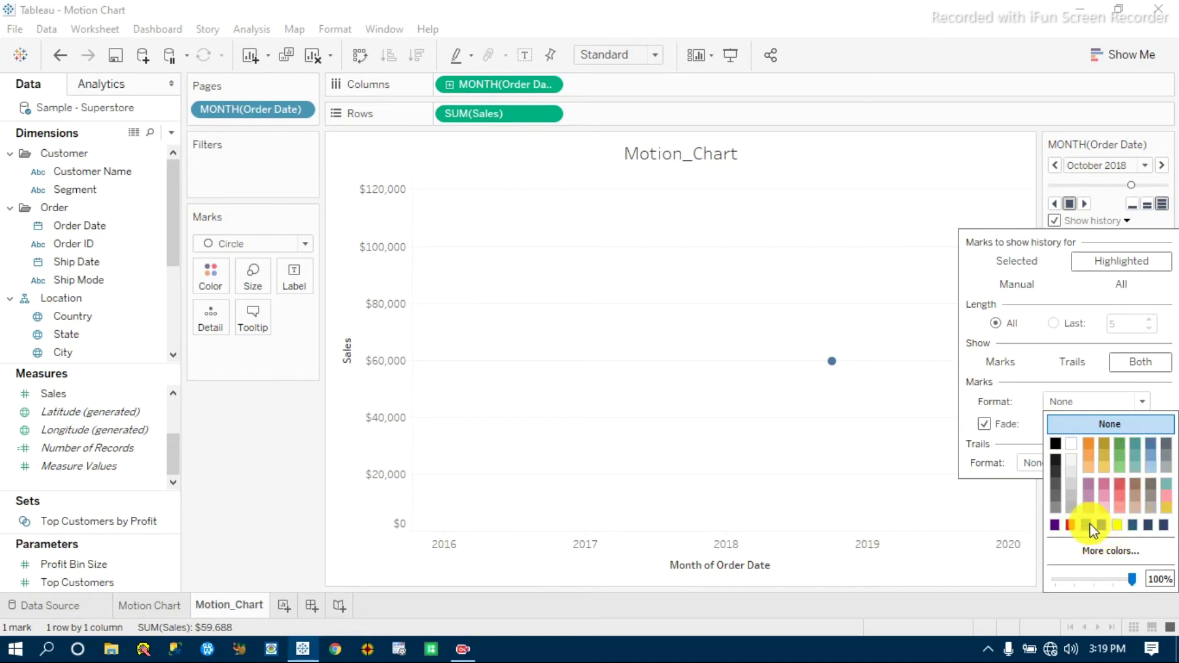
left_click(1121, 491)
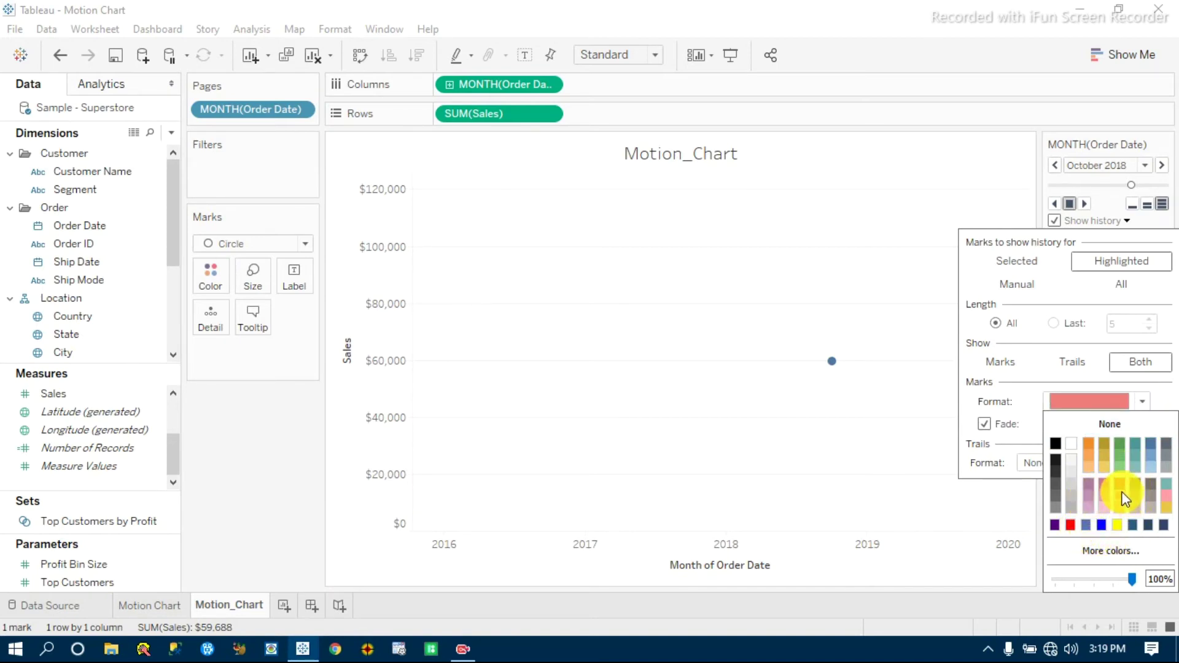
left_click(1021, 401)
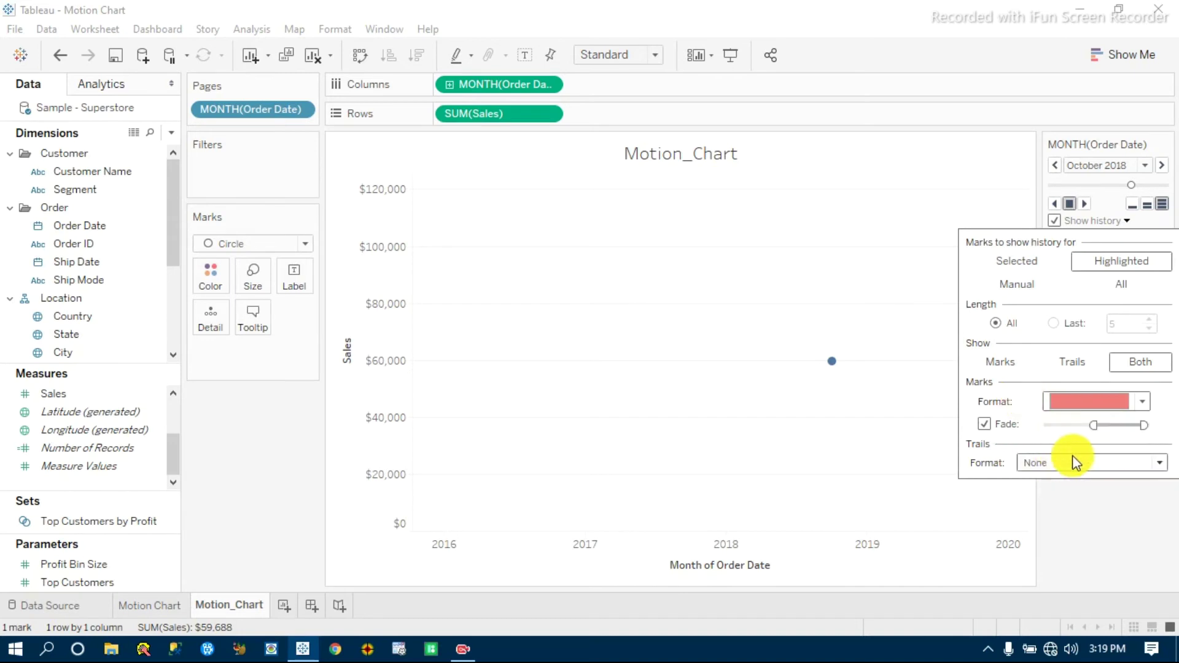
left_click(1160, 467)
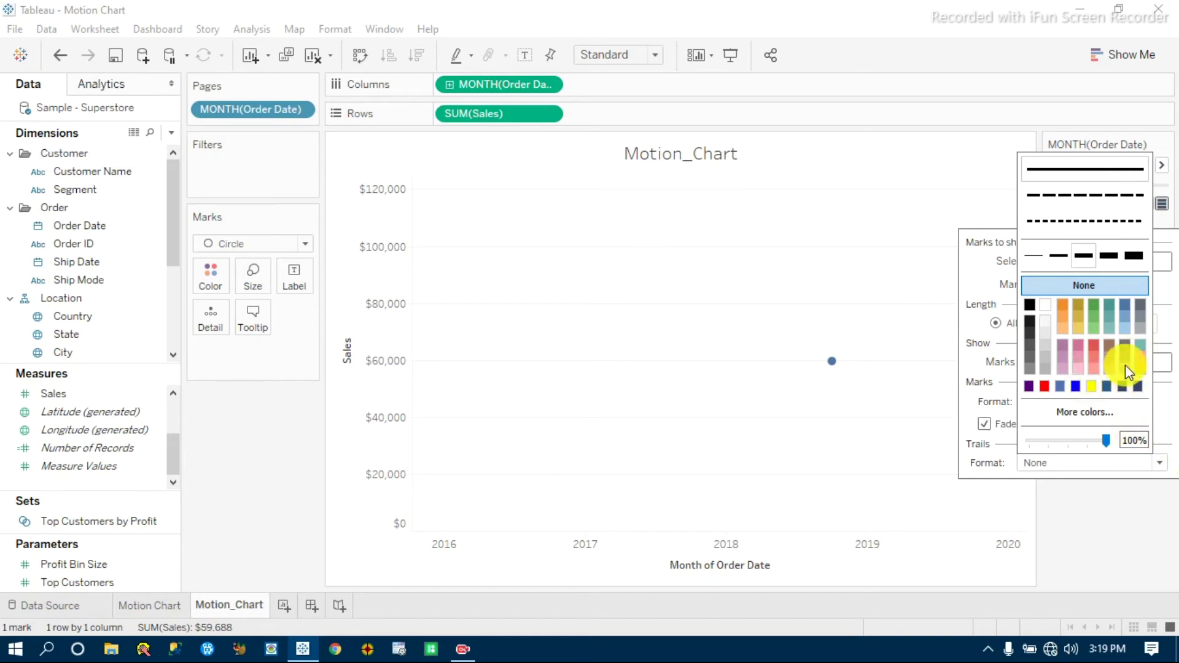
left_click(1096, 568)
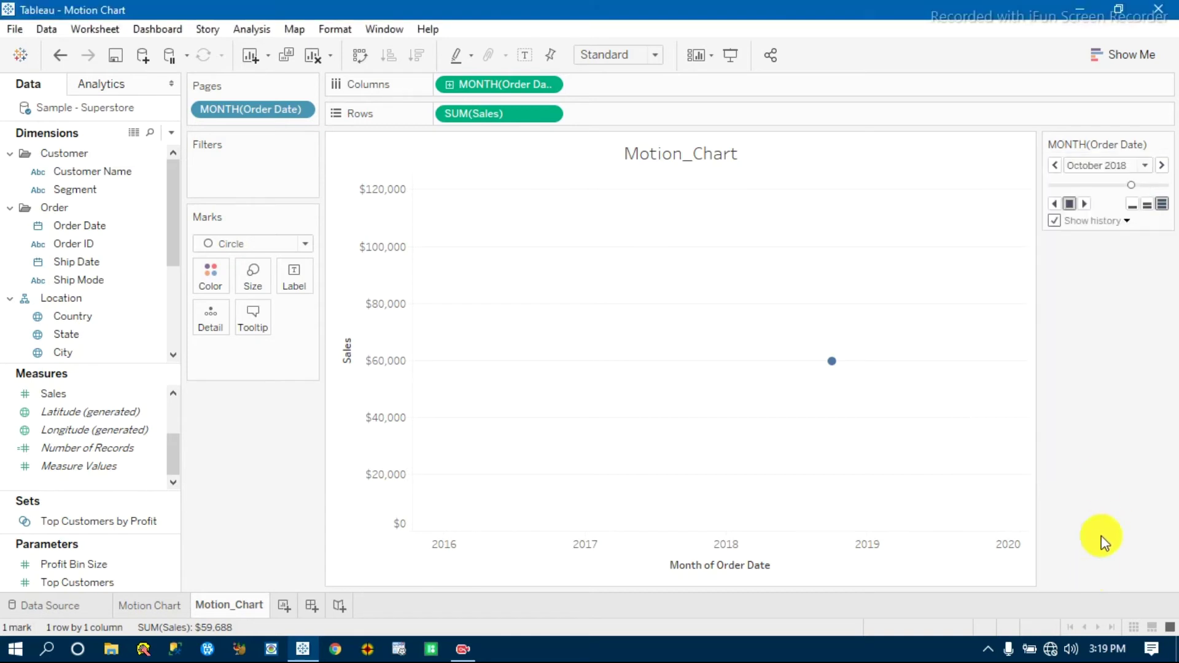
Play the animation through to December 2019 and set the page history to show for all marks
left_click(1085, 204)
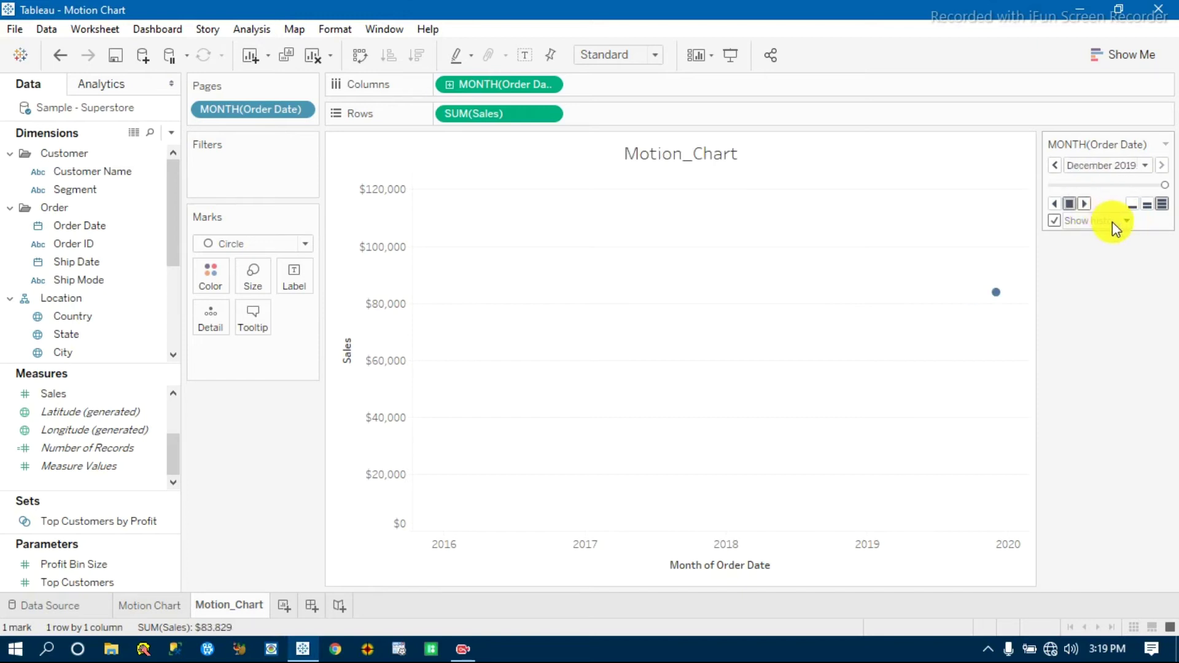
left_click(1112, 221)
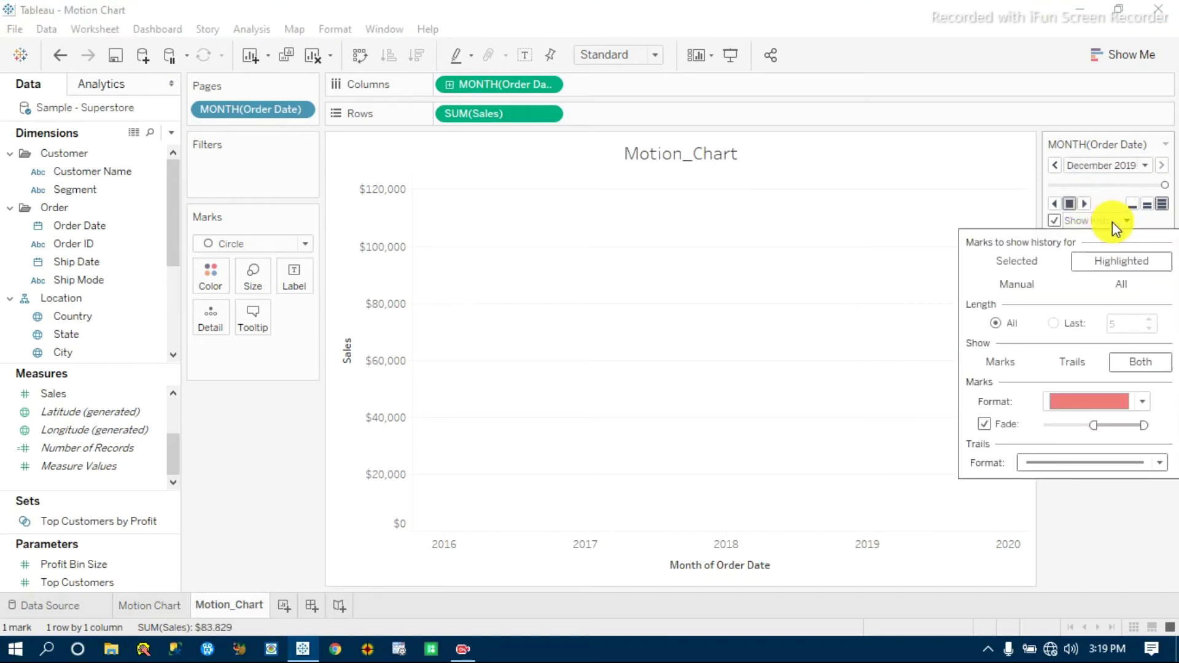
left_click(1123, 285)
left_click(1111, 514)
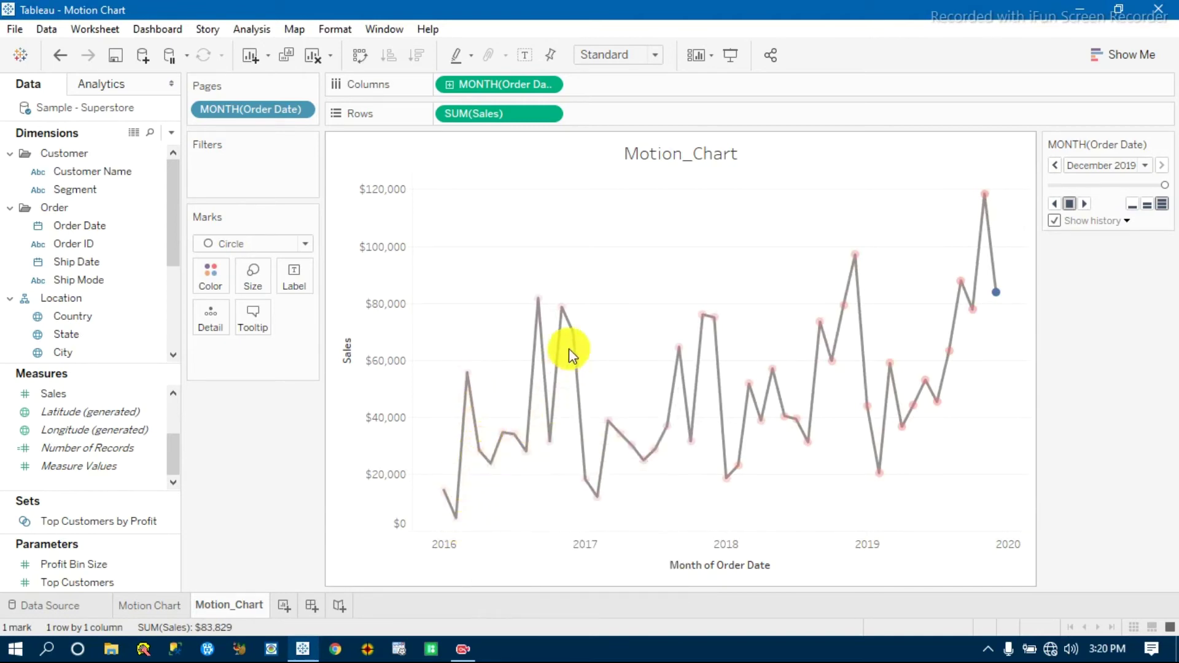
Adjust the history marks' fade range by extending its lower limit, ending at about one third of the slider
left_click(1104, 216)
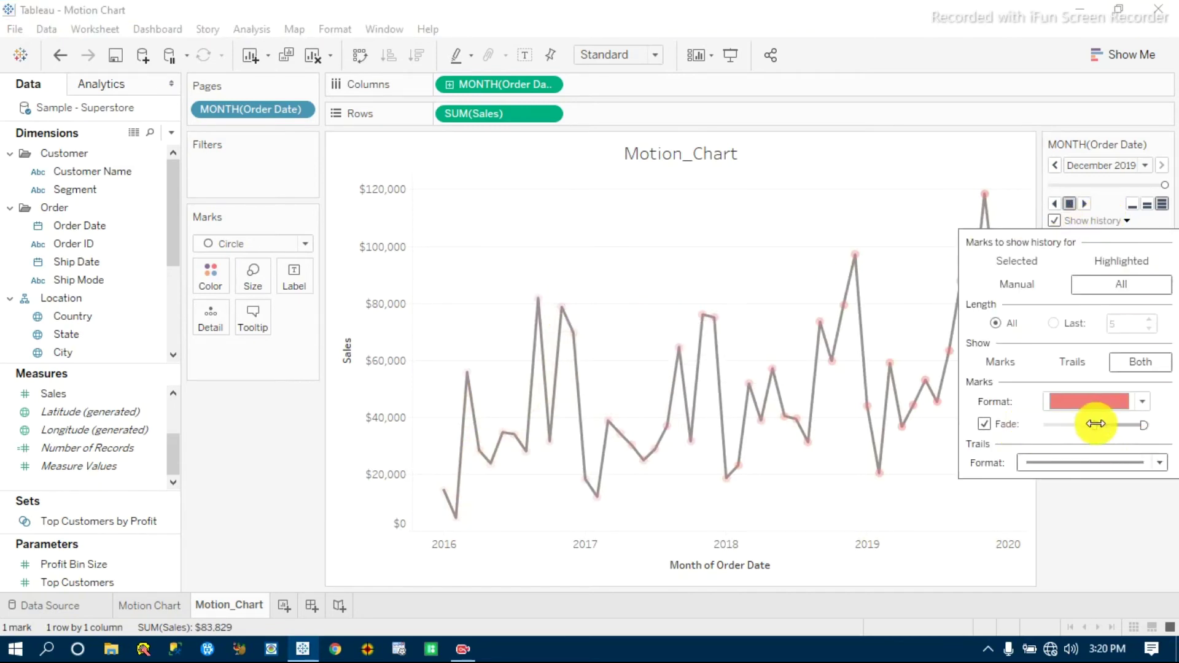
left_click_drag(1096, 423, 1010, 424)
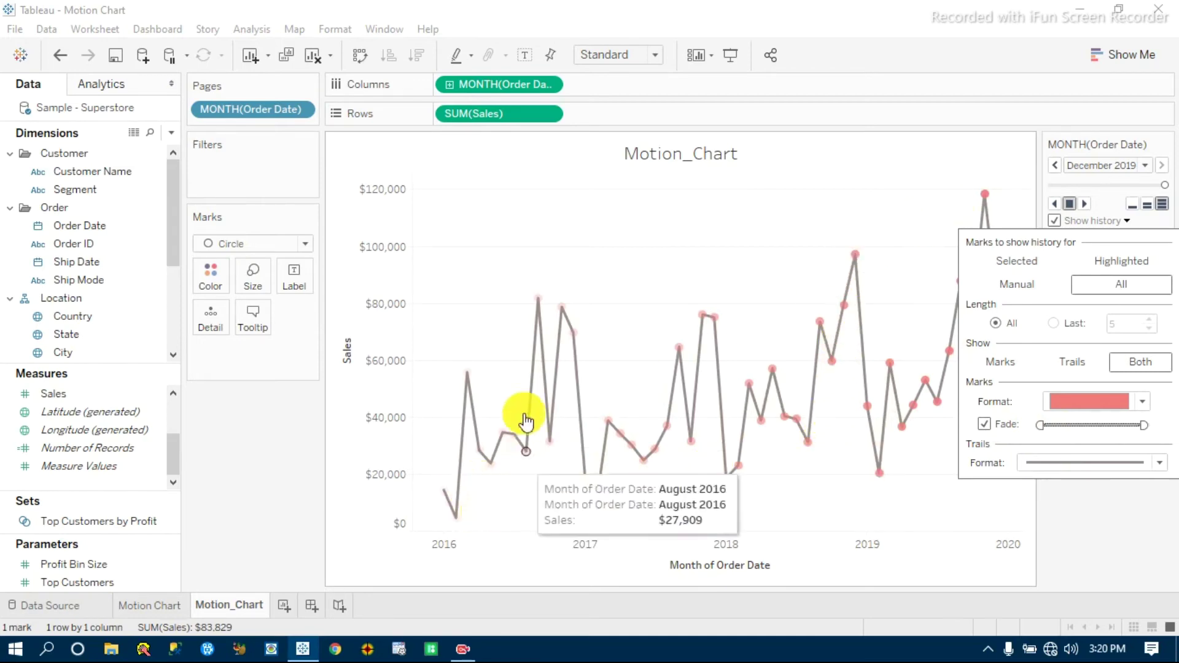
mouse_move(539, 301)
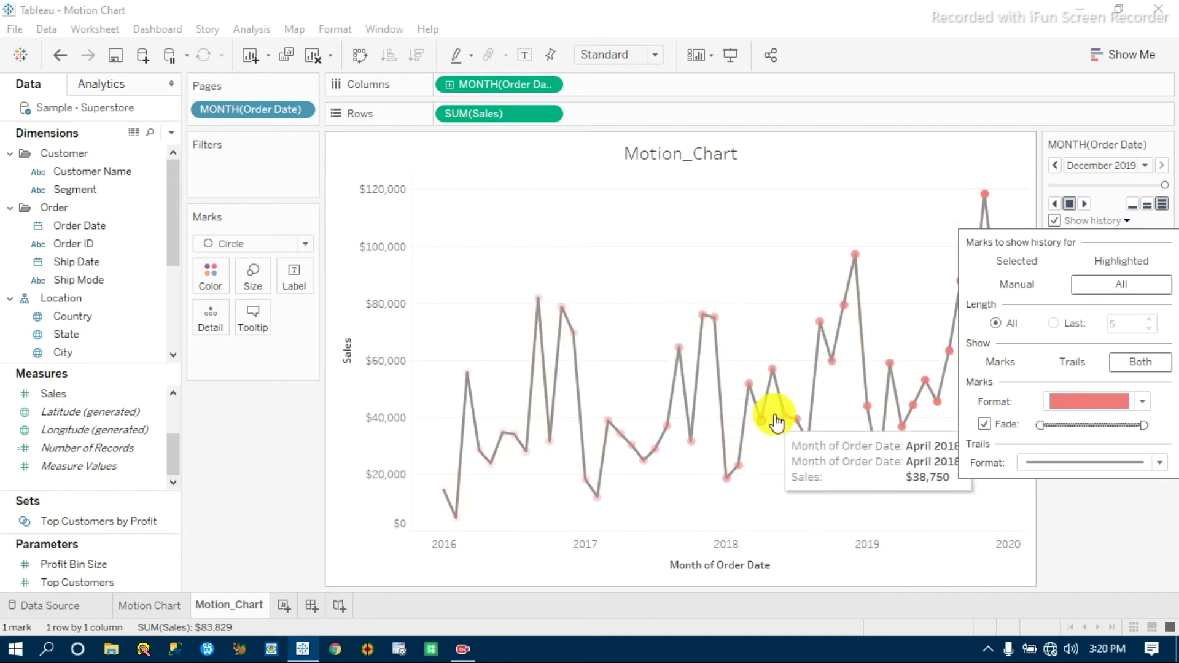
mouse_move(447, 500)
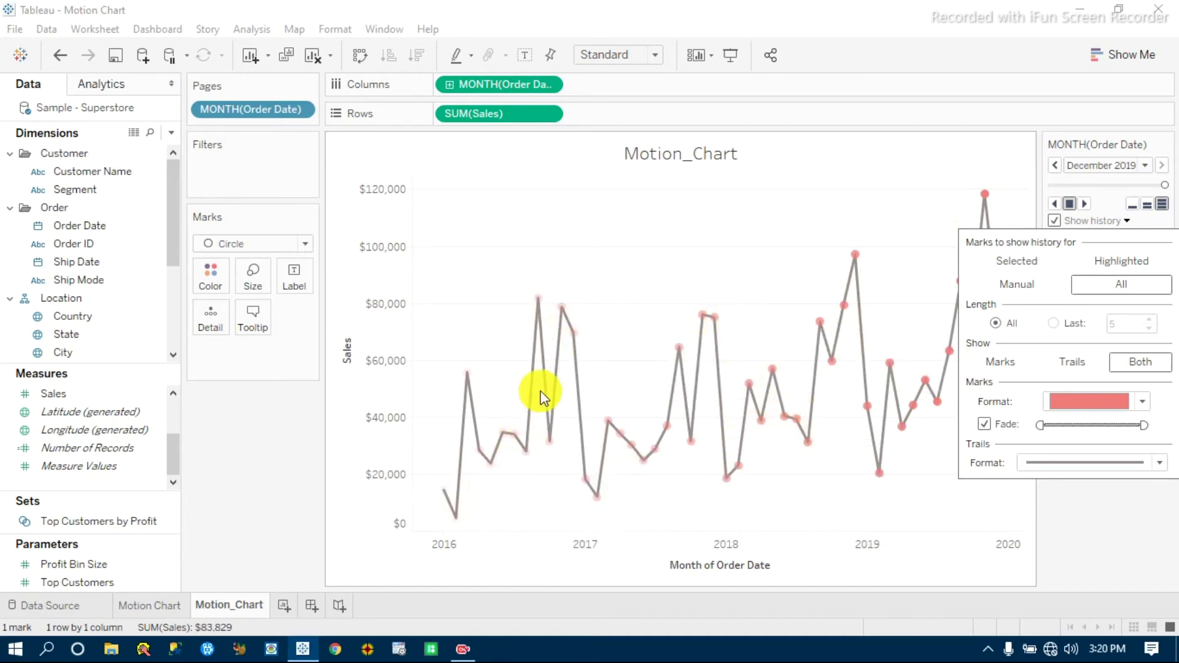
mouse_move(595, 486)
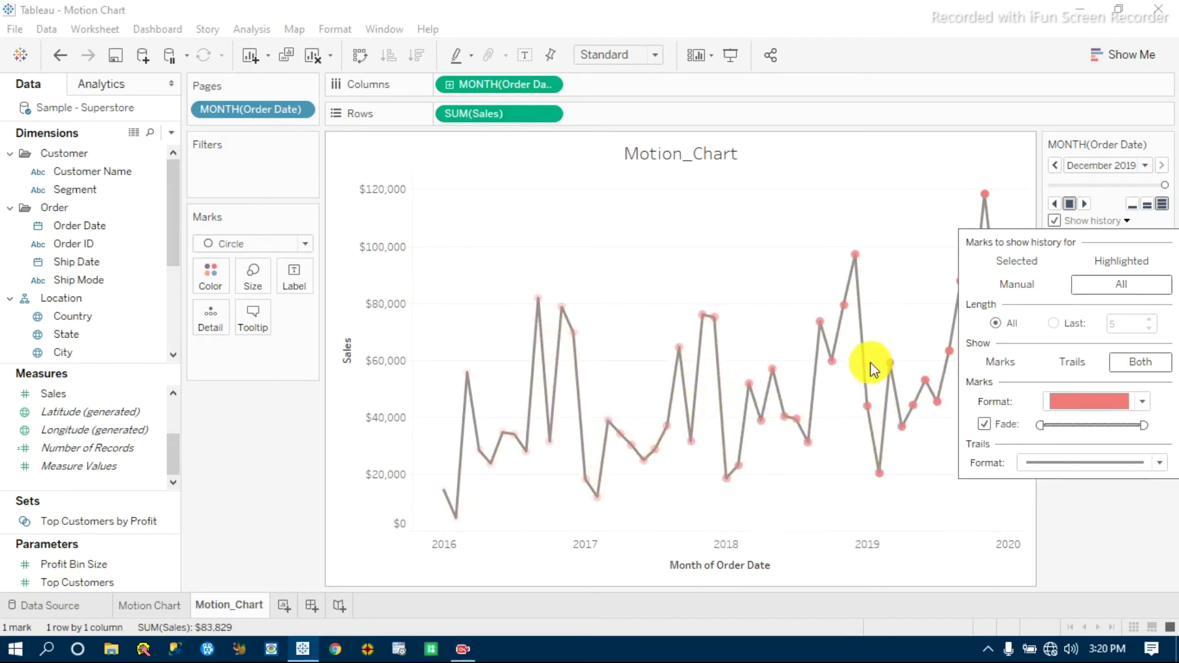
left_click(1097, 540)
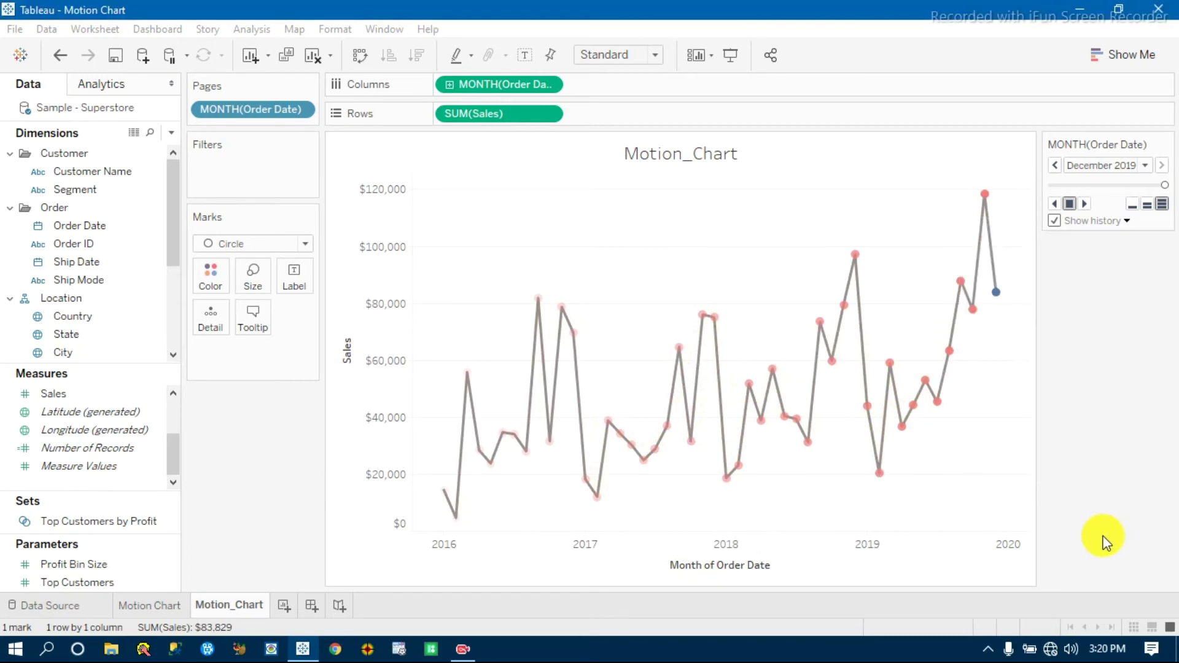
left_click(1111, 222)
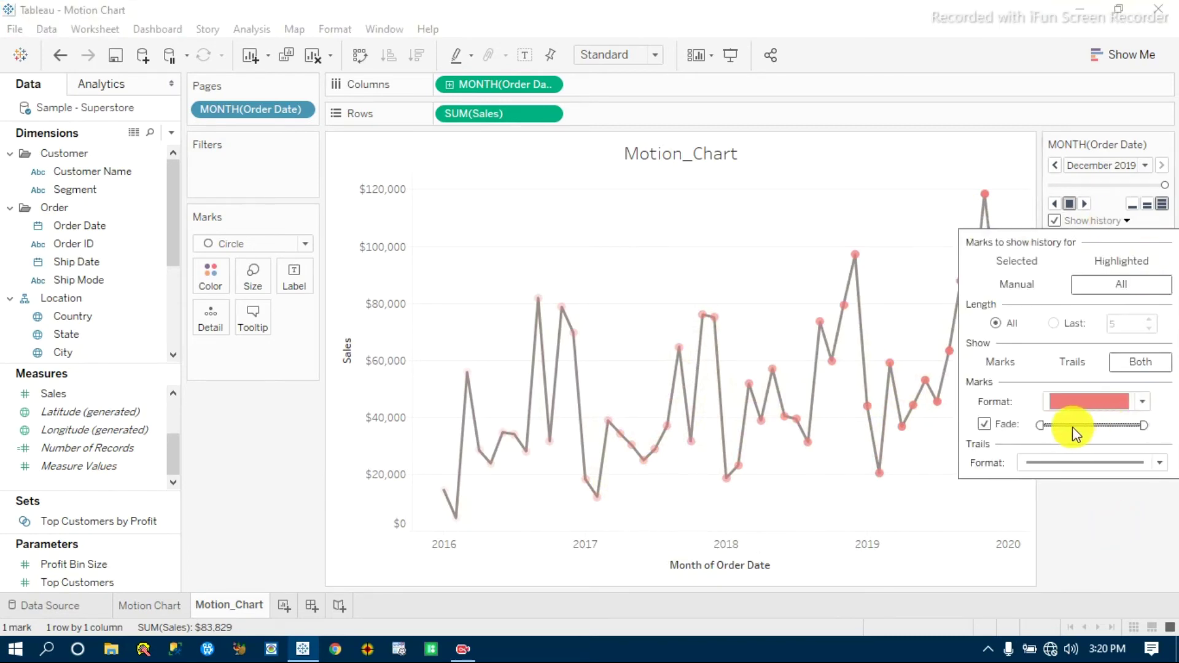
left_click_drag(1041, 426, 1076, 425)
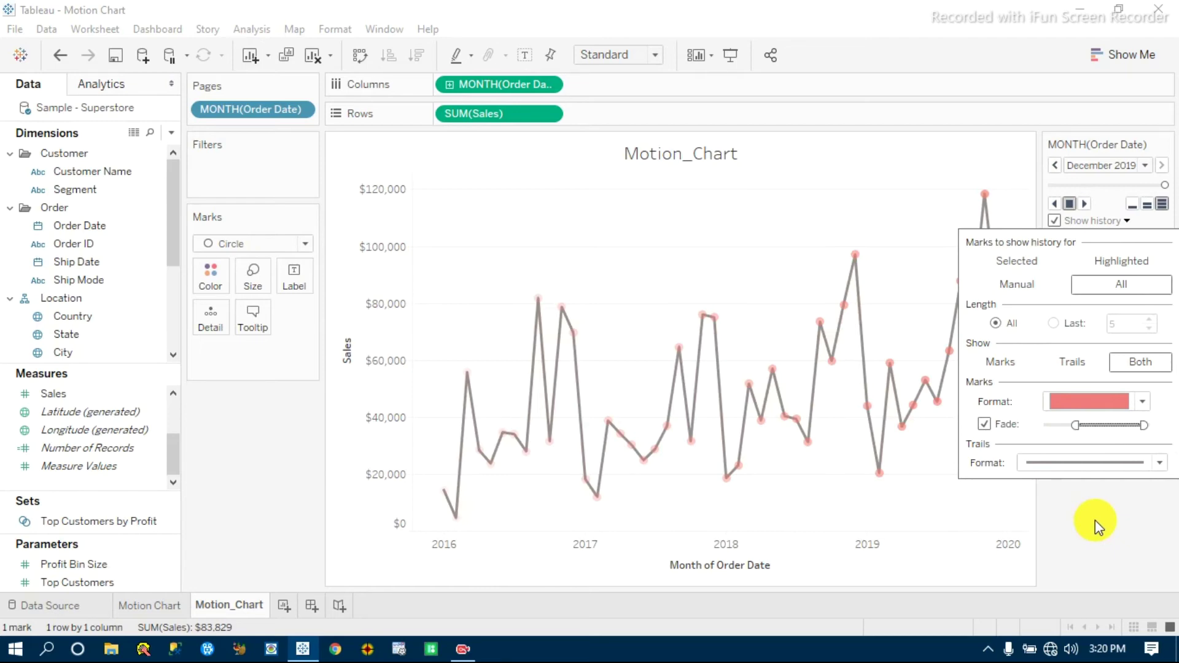
Set the history trail line to the second-thinnest thickness
left_click(1160, 462)
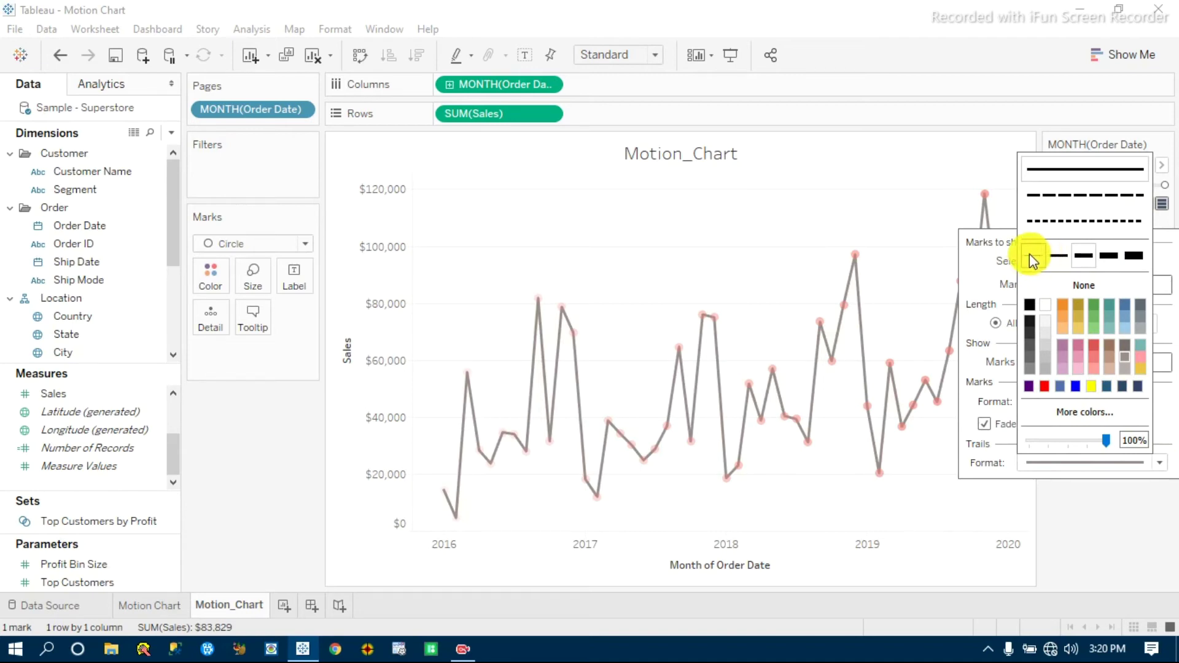
left_click(1032, 254)
left_click(1059, 254)
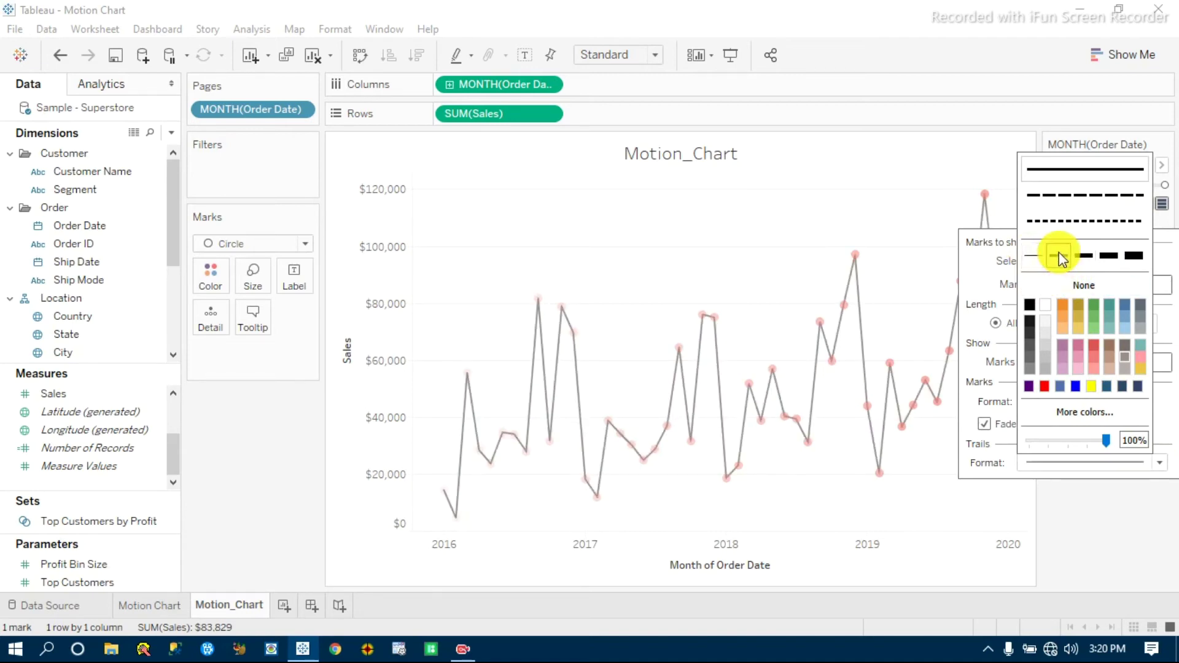
Replay the Motion_Chart animation with the new trail format and compare it with the finished Motion Chart sheet
left_click(1107, 543)
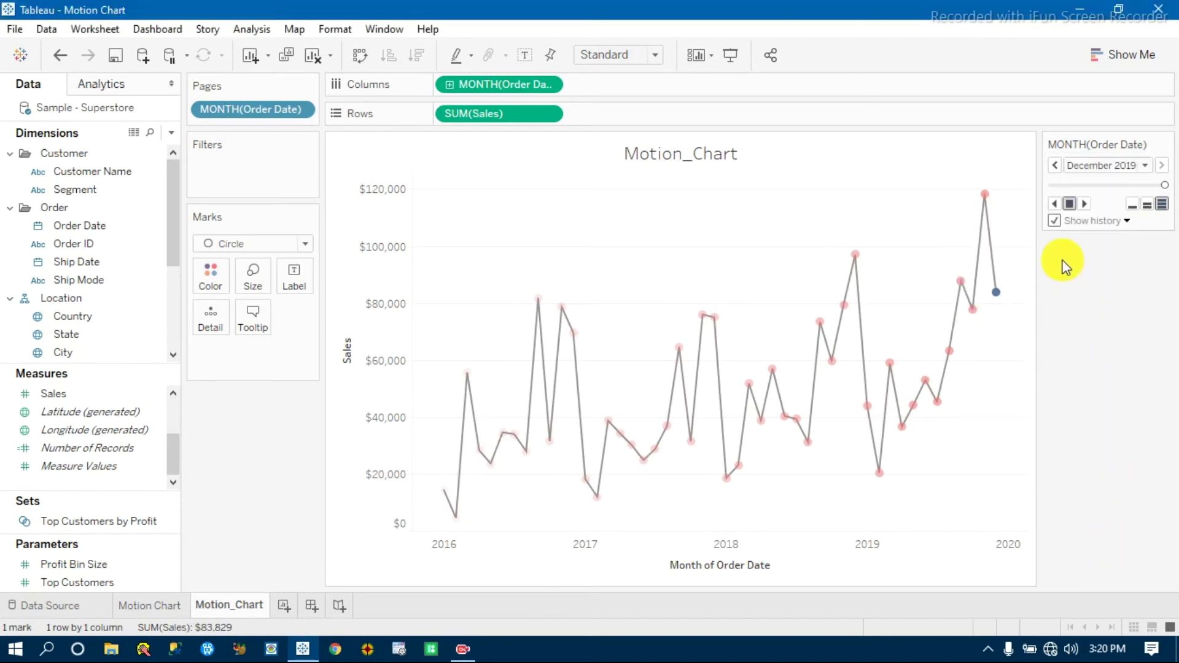
left_click(1084, 205)
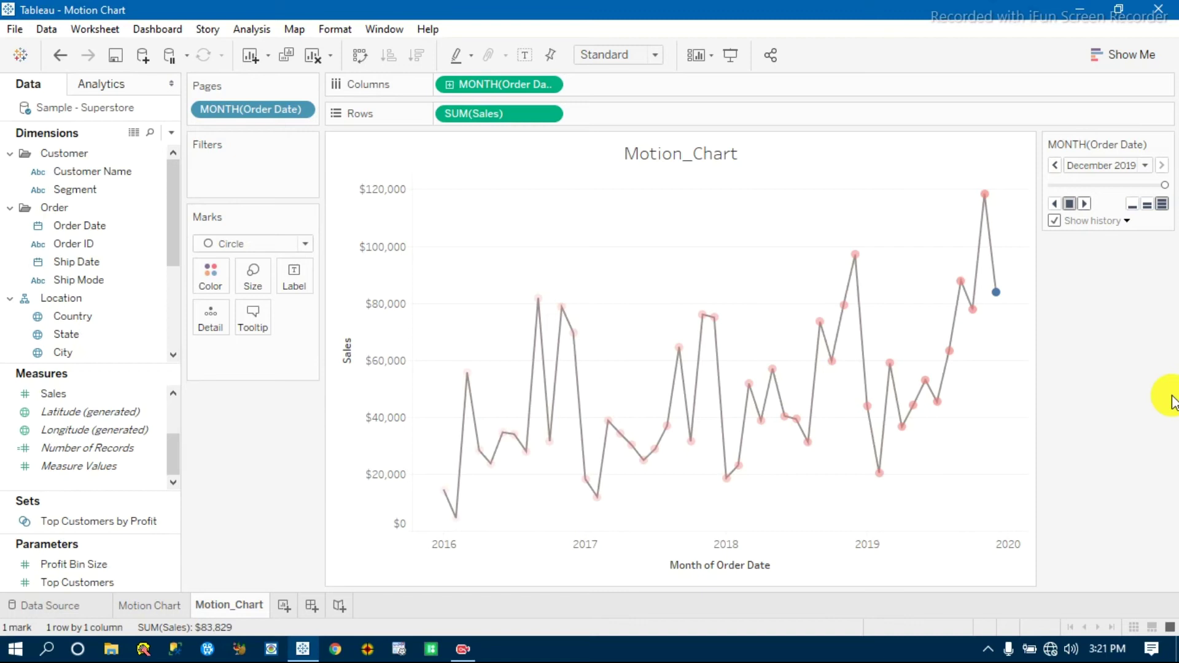
left_click(150, 605)
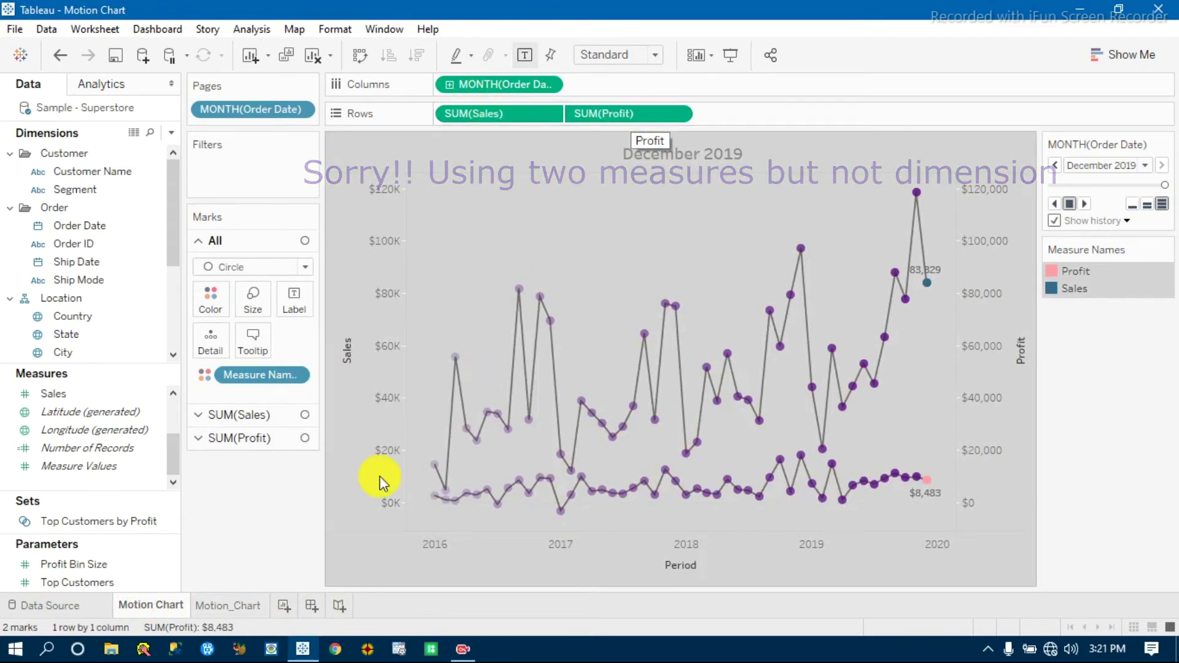
left_click(236, 605)
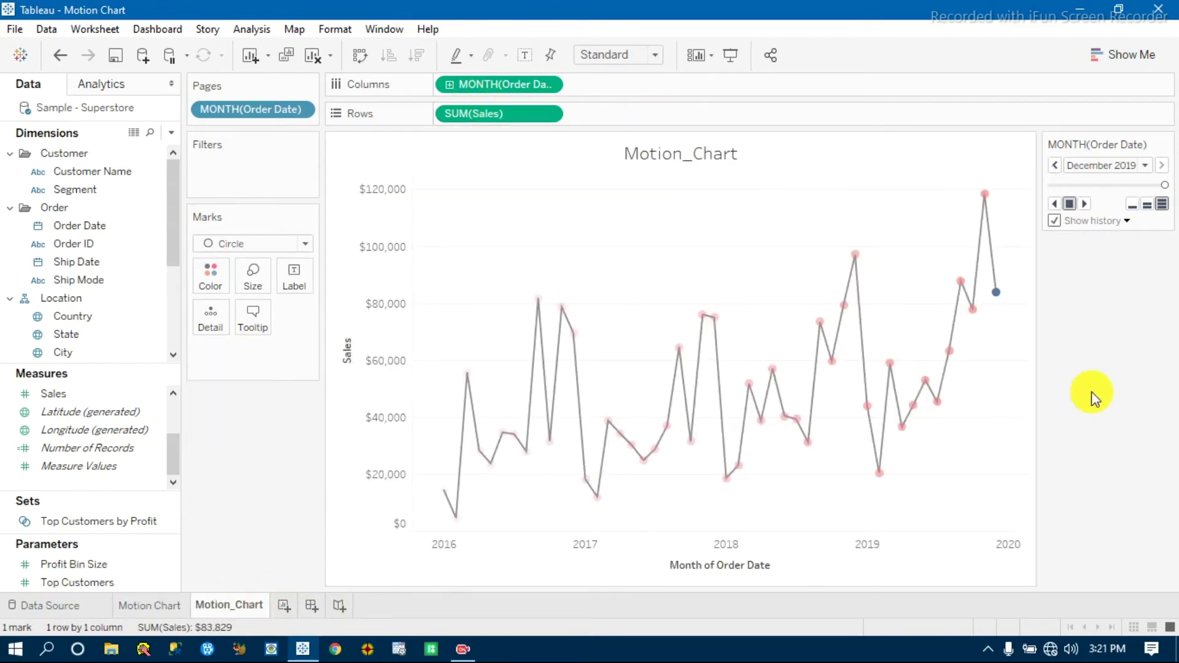
Add Profit to the rows after Sales and combine both measures in one dual-axis chart
mouse_move(179, 460)
left_mouse_down()
mouse_move(173, 413)
mouse_move(163, 445)
left_mouse_up()
scroll(158, 423, "up", 4)
left_click_drag(58, 394, 605, 118)
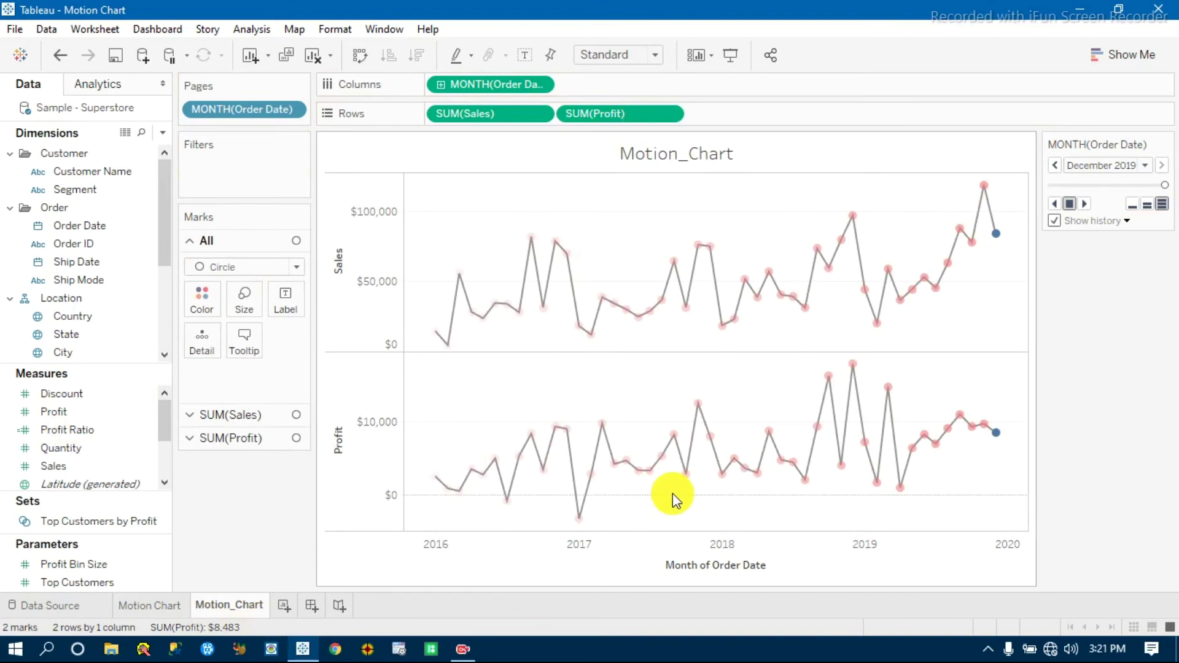
right_click(366, 420)
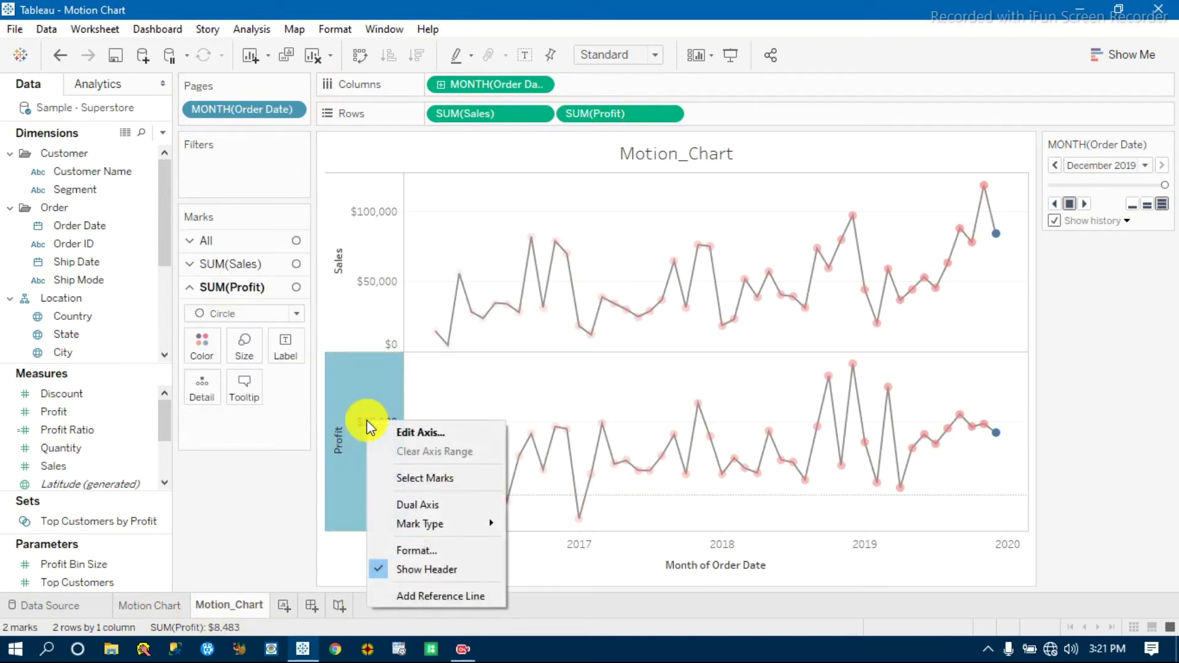
left_click(420, 504)
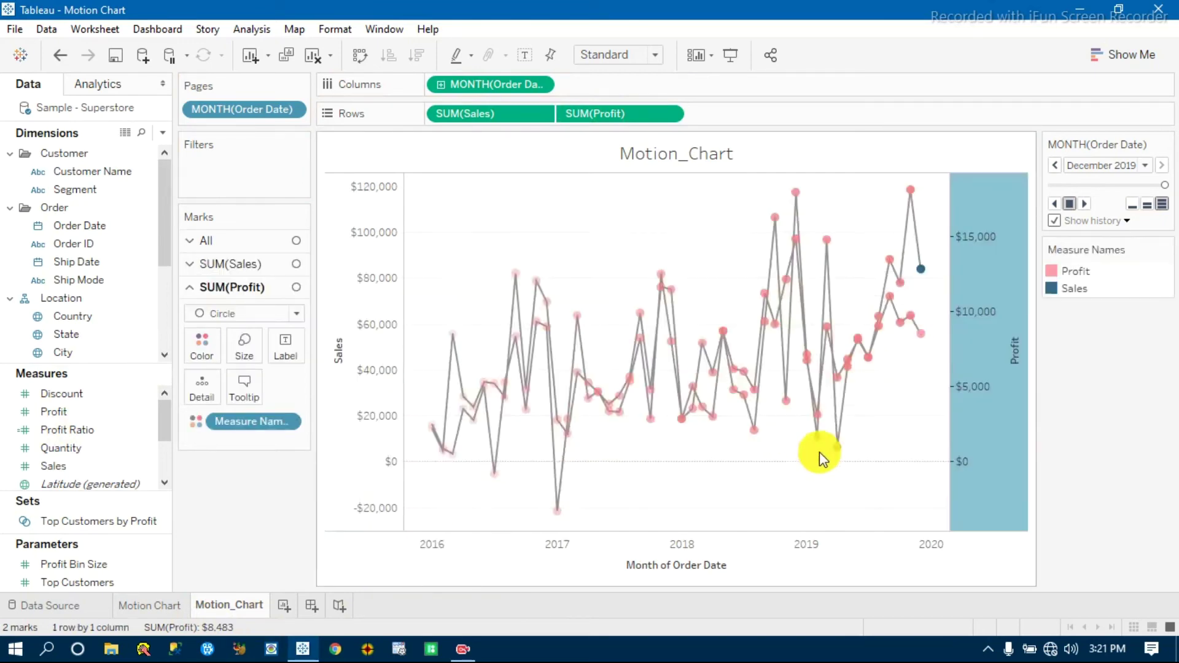
Synchronize the Profit axis with the Sales axis and hide the Profit axis header
right_click(963, 423)
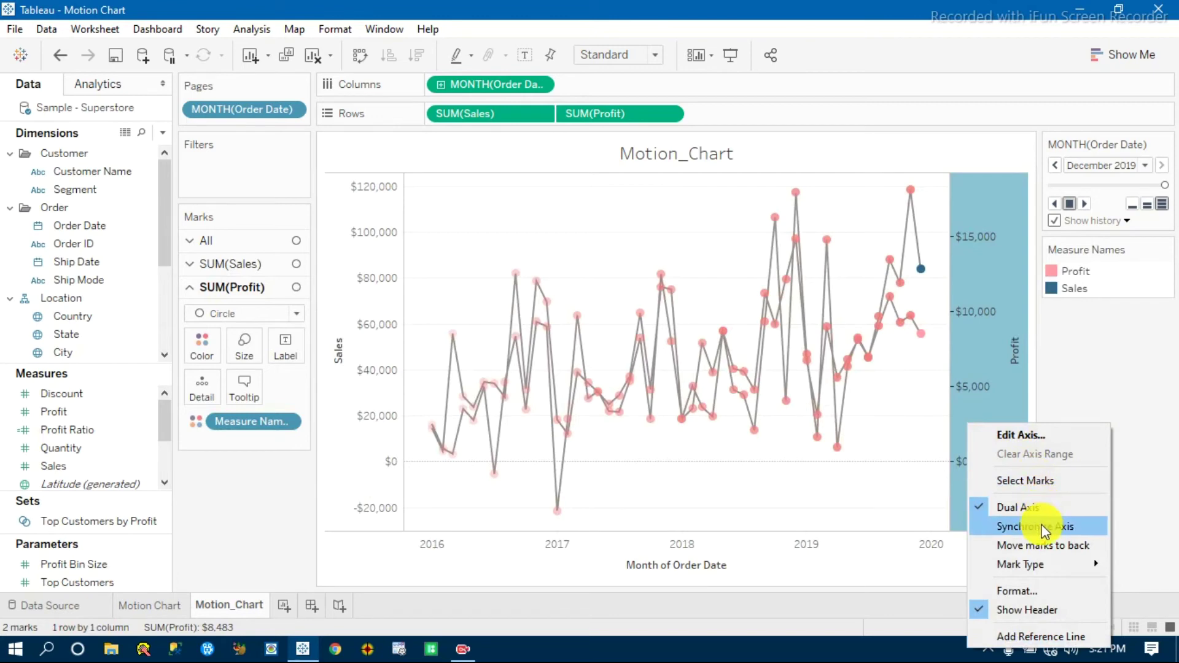
left_click(979, 526)
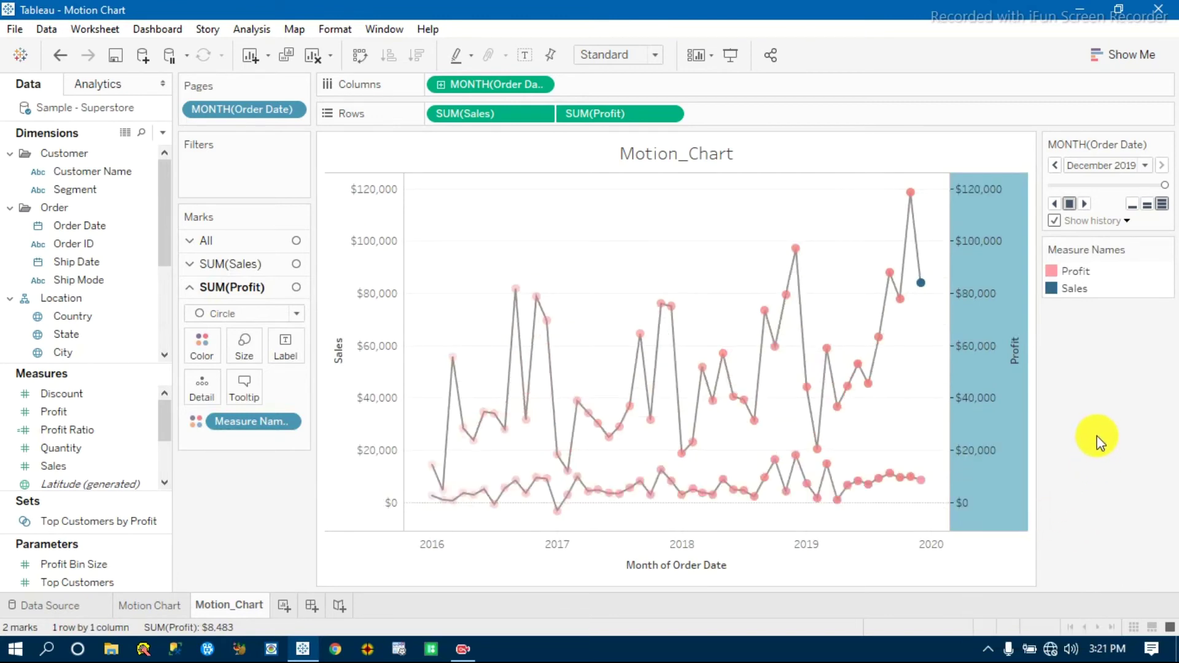
right_click(1016, 359)
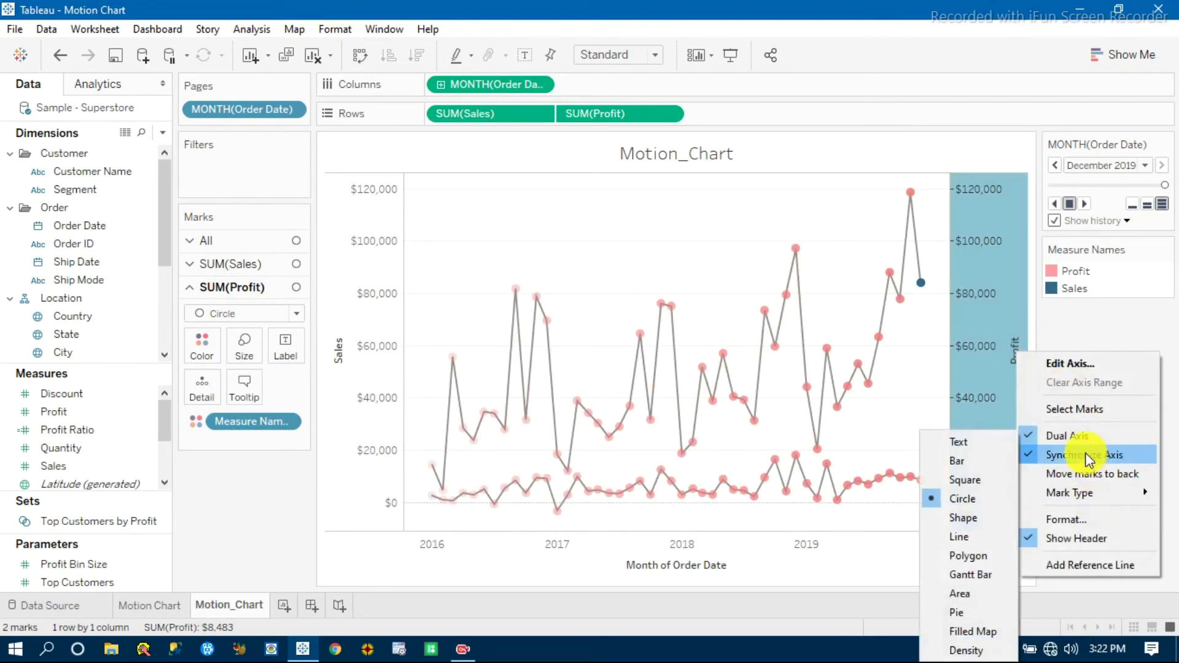
left_click(1087, 538)
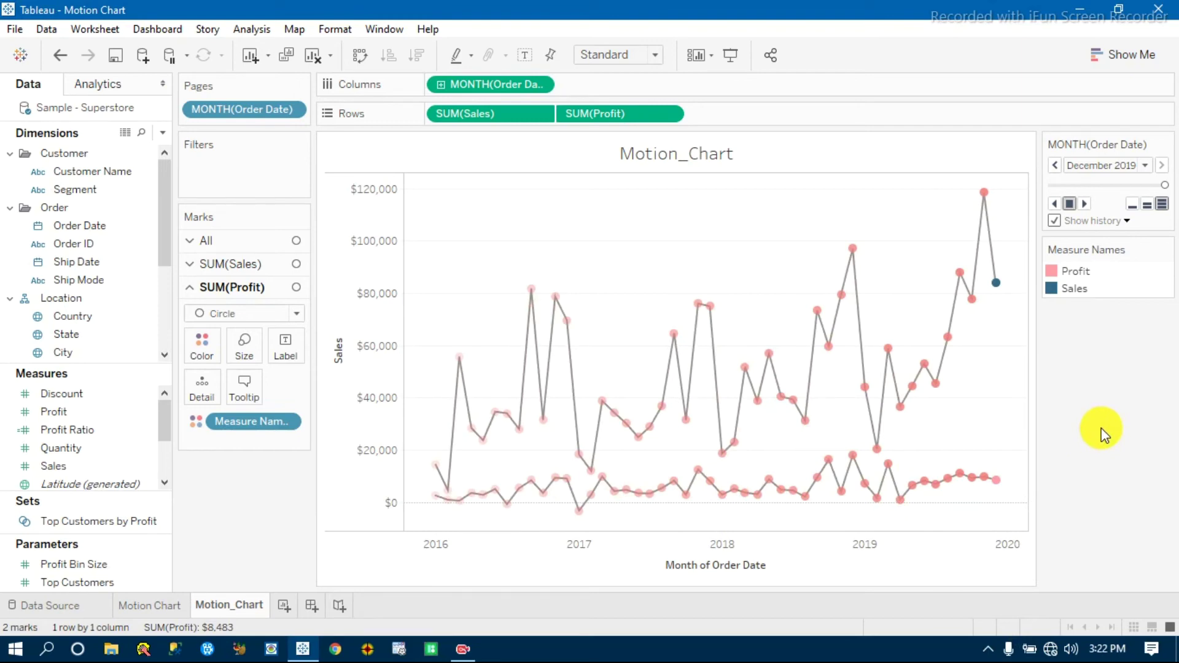
Set the worksheet's default shading to light grey
right_click(600, 255)
left_click(666, 338)
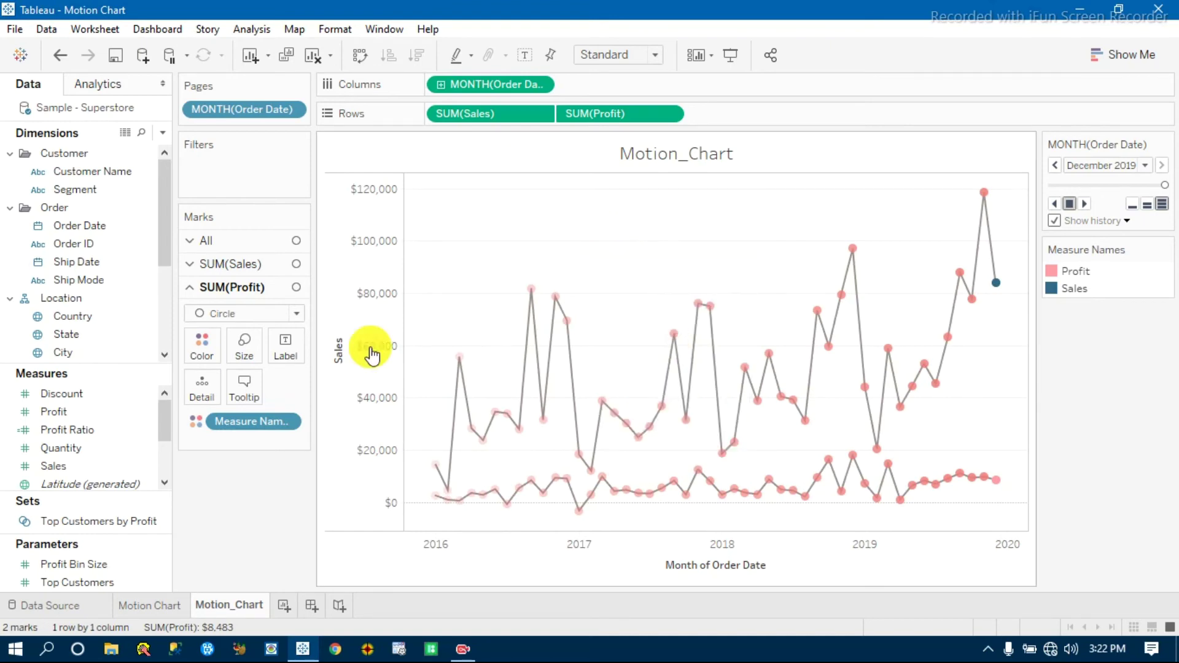
left_click(64, 114)
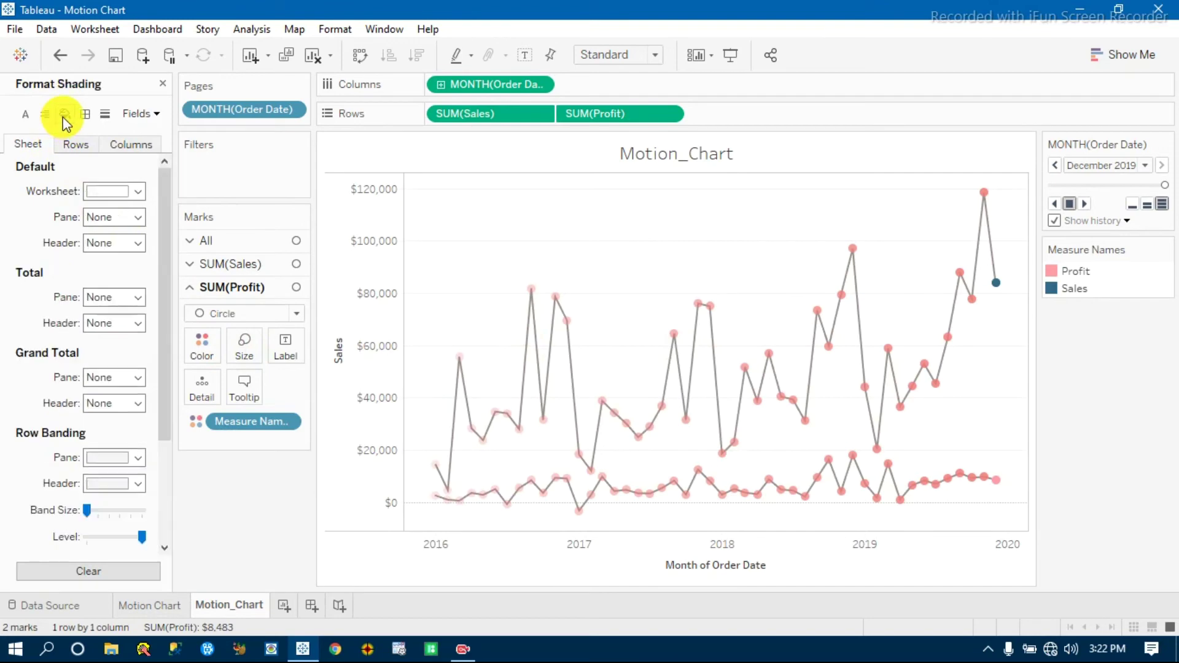
left_click(137, 190)
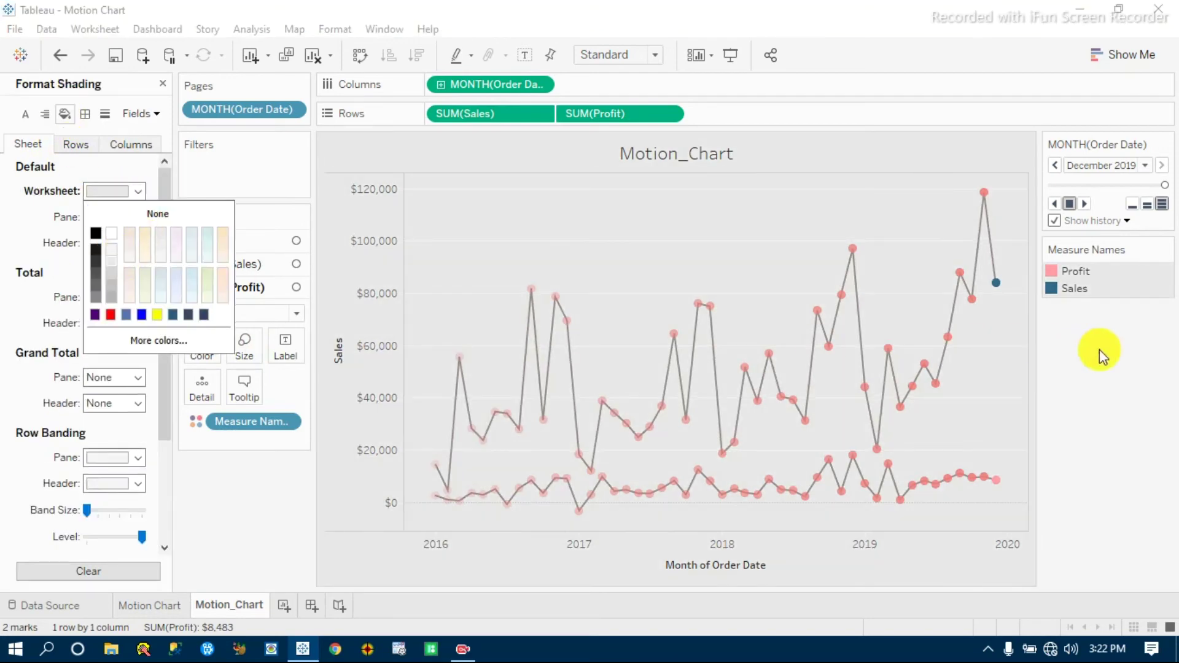
left_click(1119, 385)
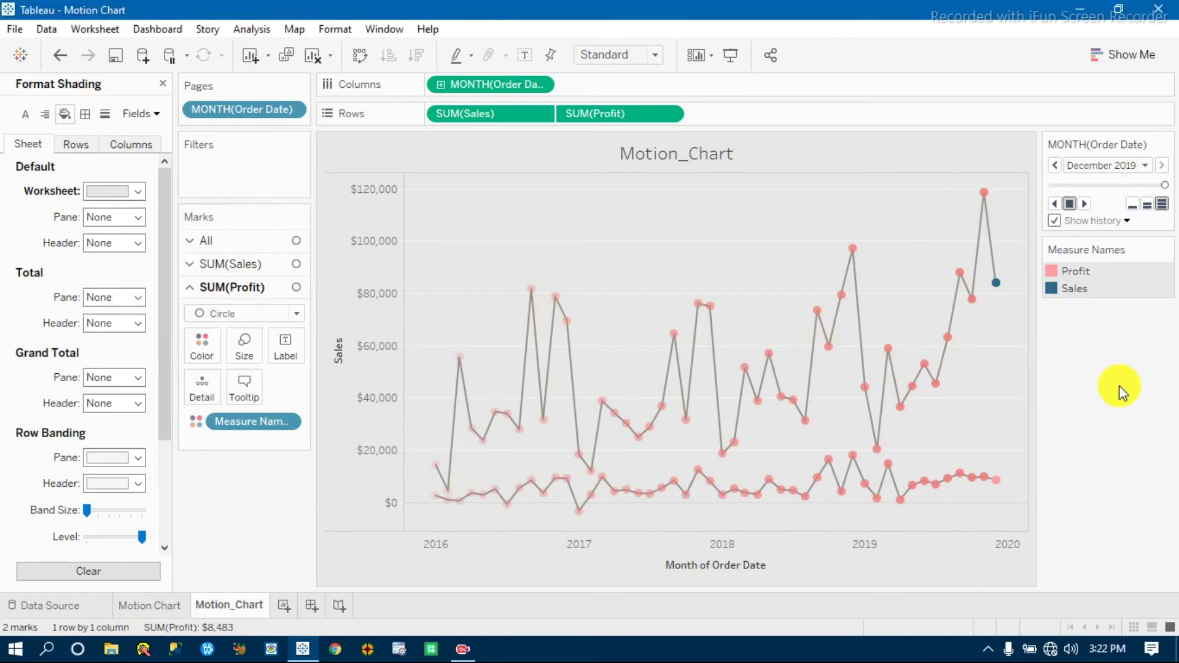
Format the Sales axis numbers as Number (Custom) with 0 decimal places
right_click(367, 263)
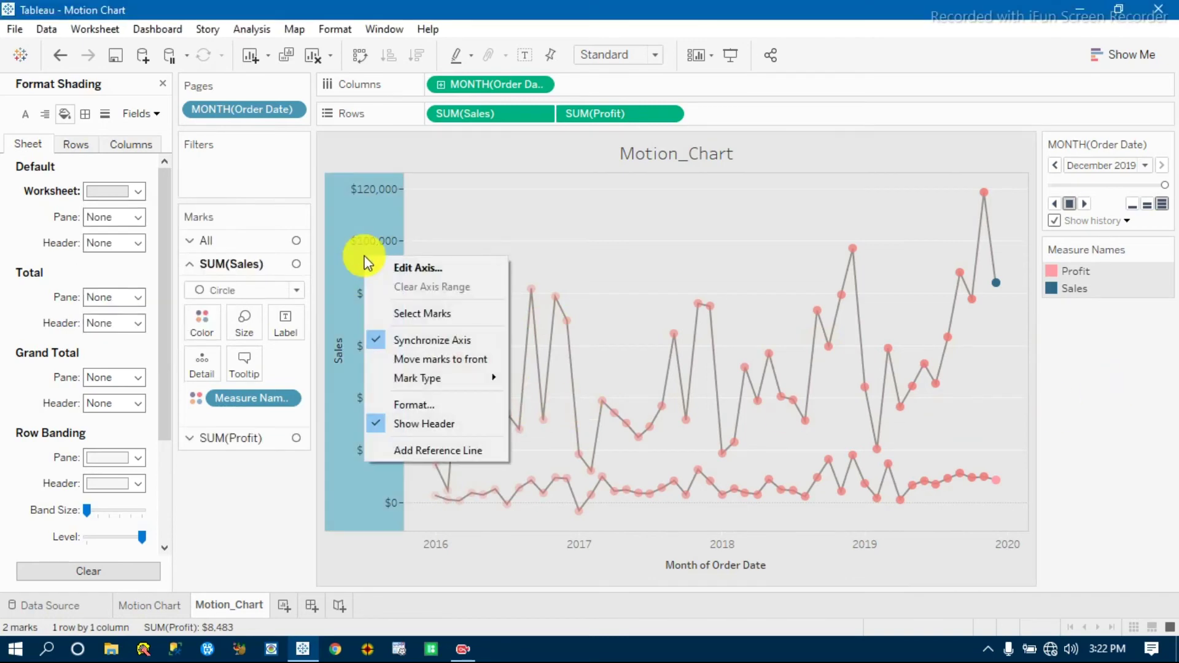
left_click(418, 404)
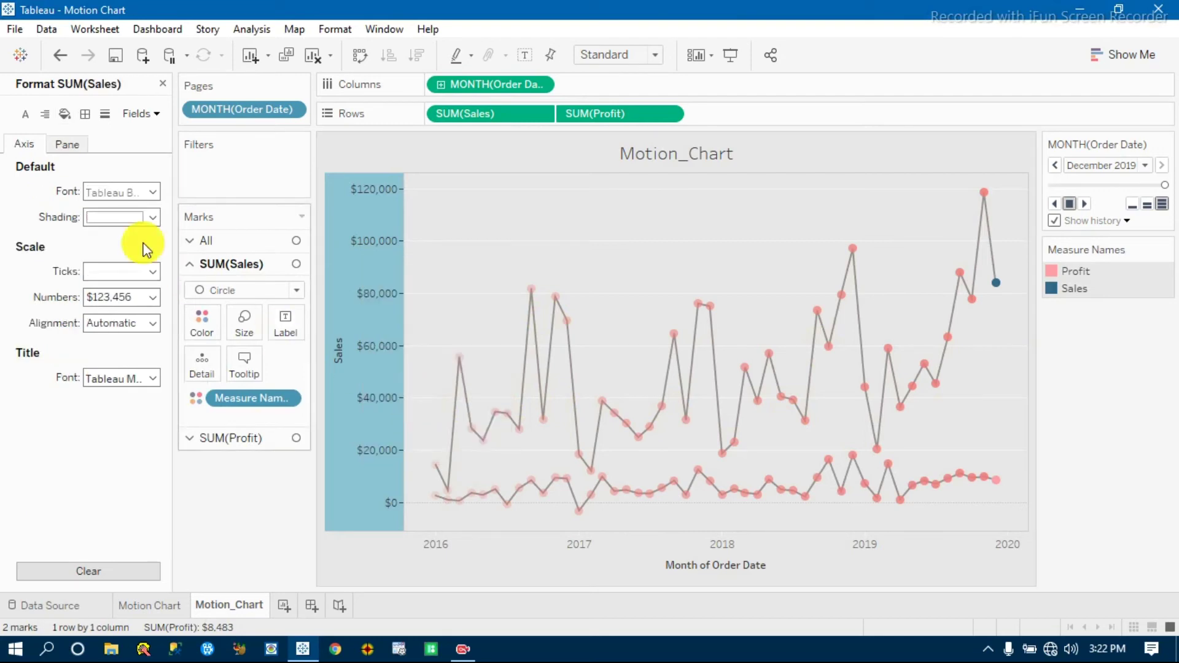
left_click(153, 298)
left_click(131, 348)
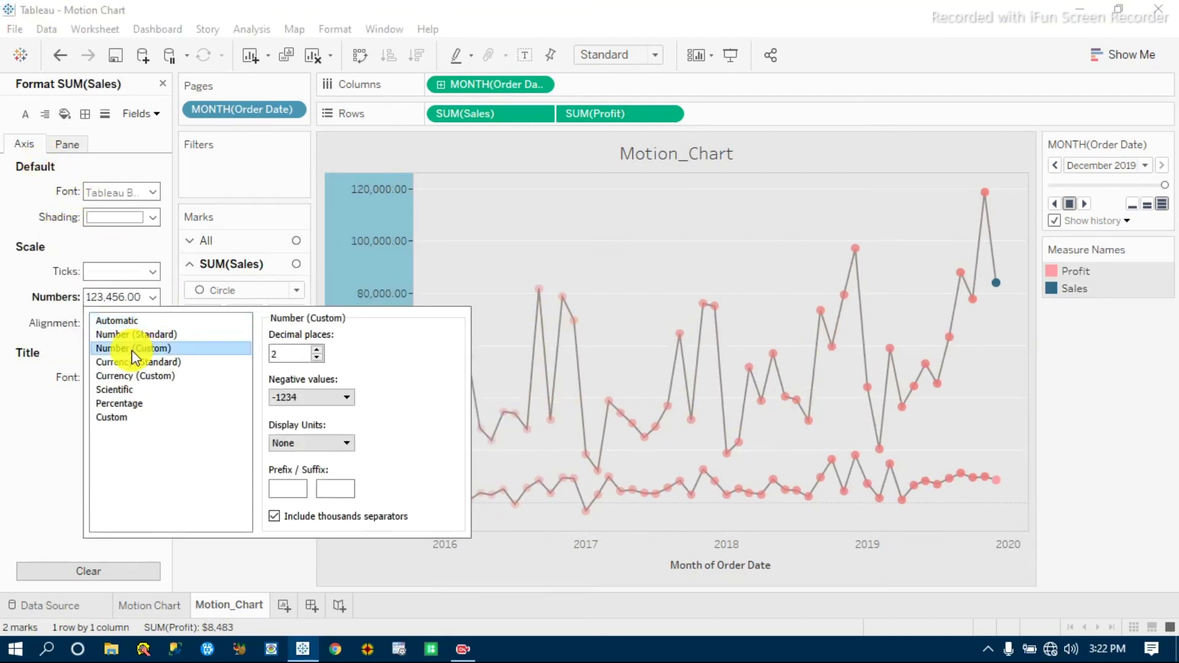
double_click(317, 358)
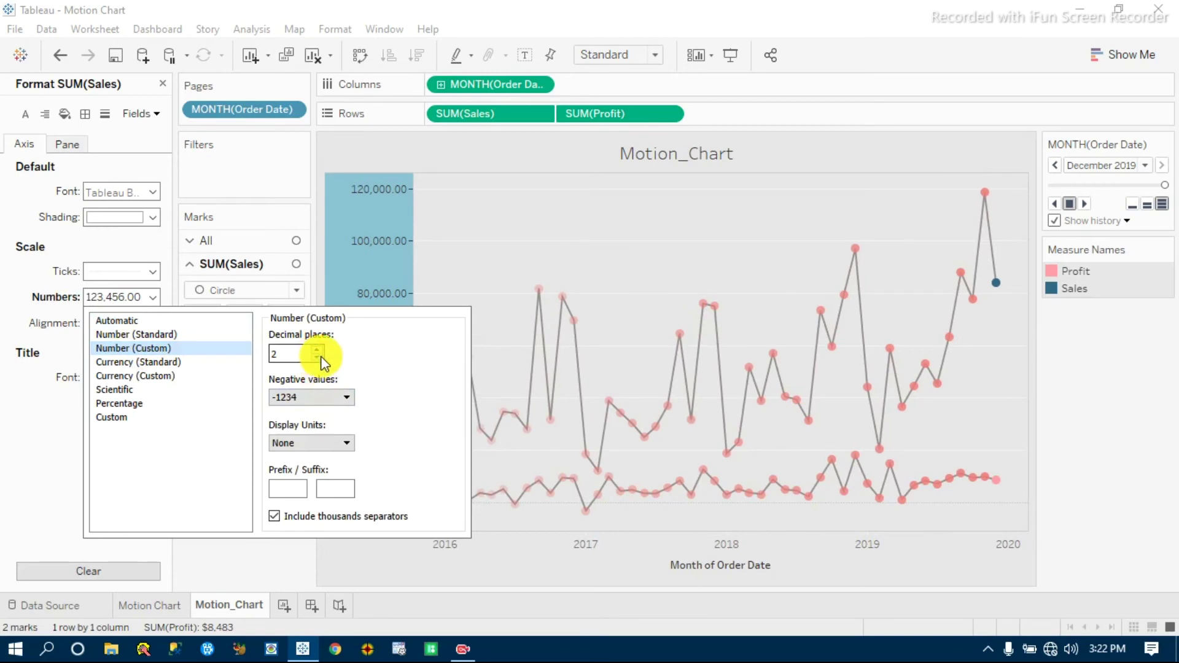
left_click(317, 357)
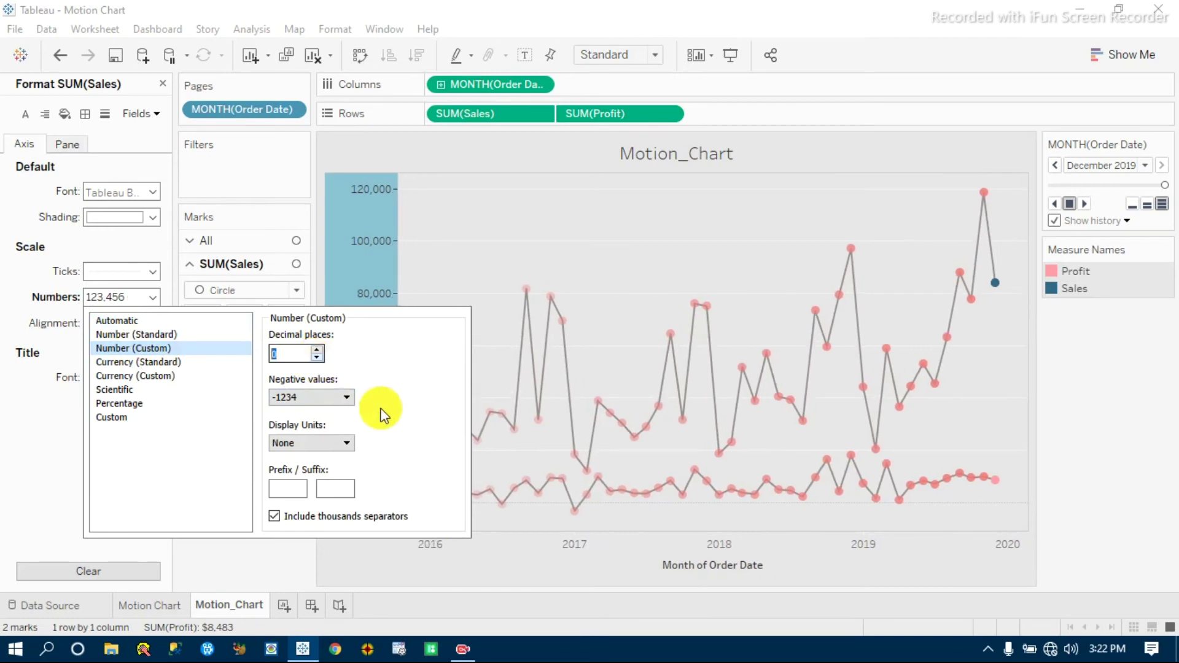
Set the Sales axis display units to Thousands (K) with the prefix $
left_click(349, 443)
left_click(315, 466)
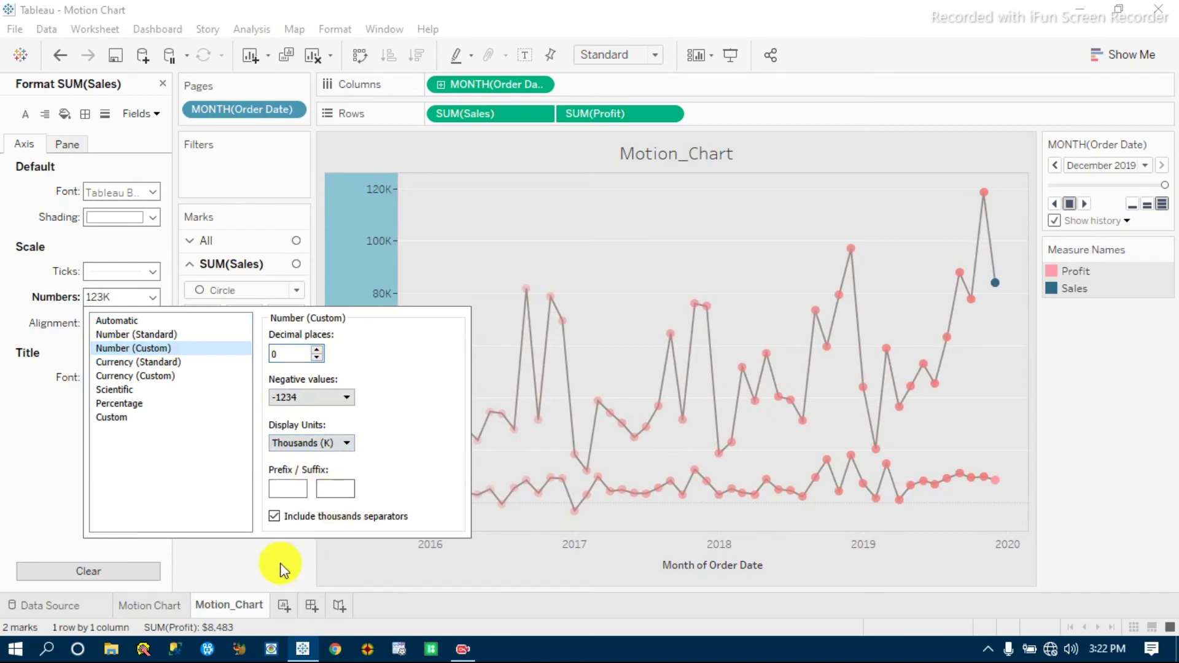
left_click(287, 488)
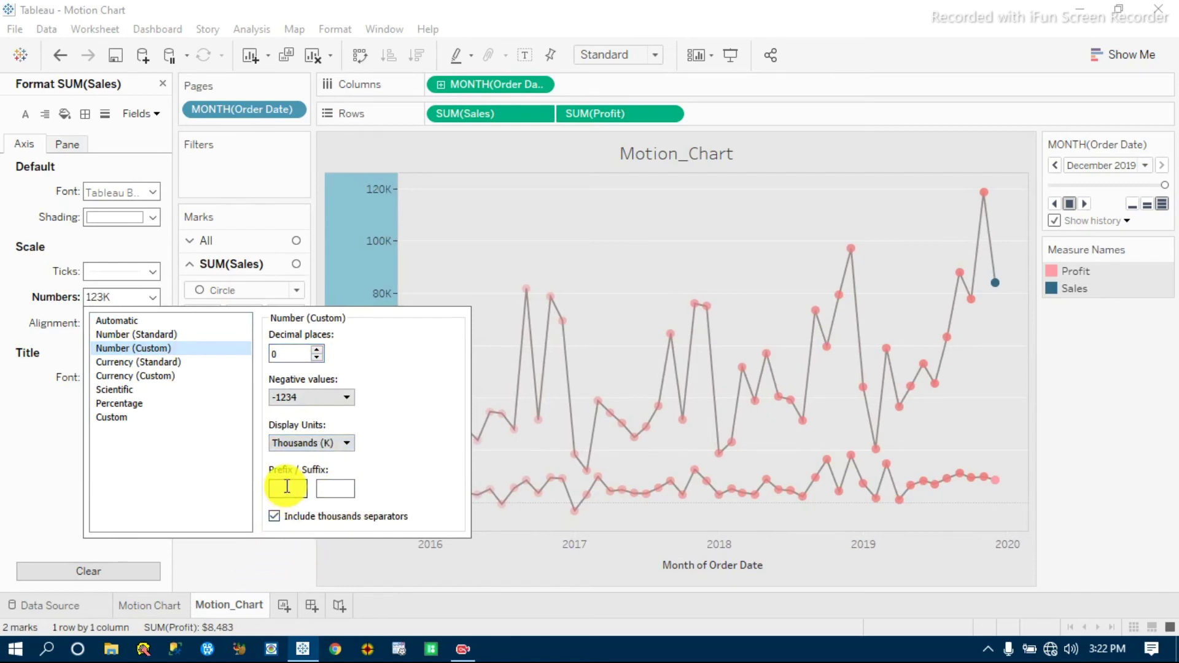
type("$")
left_click(266, 580)
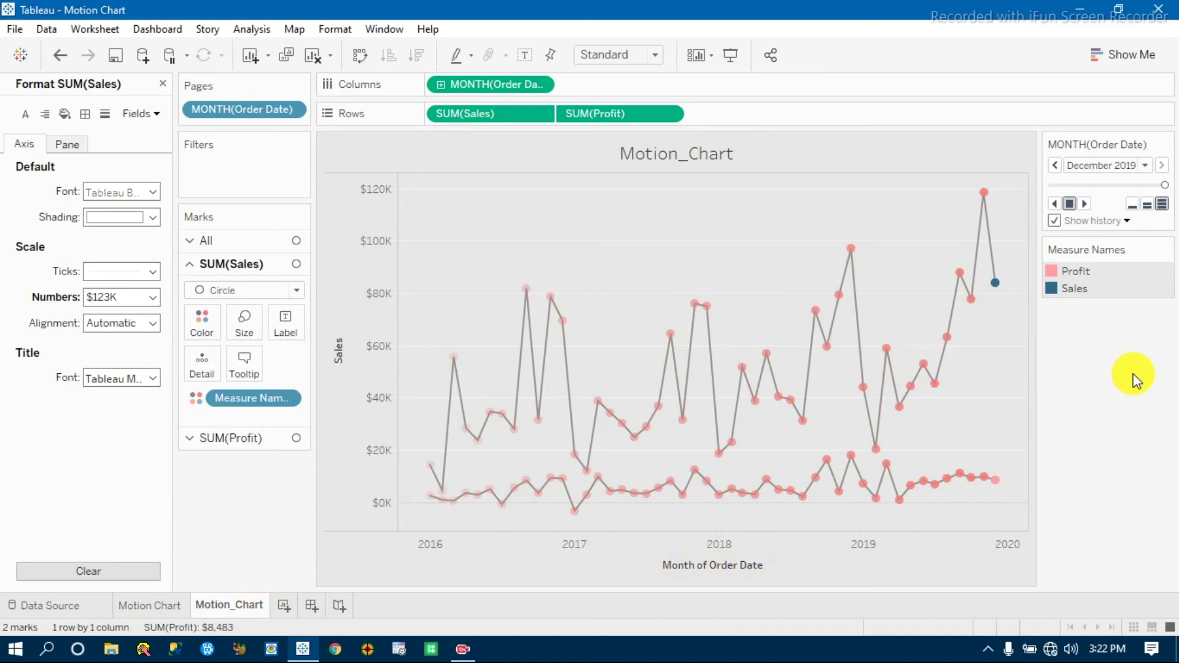
Check the title of the finished Motion Chart sheet and return to Motion_Chart
left_click(150, 605)
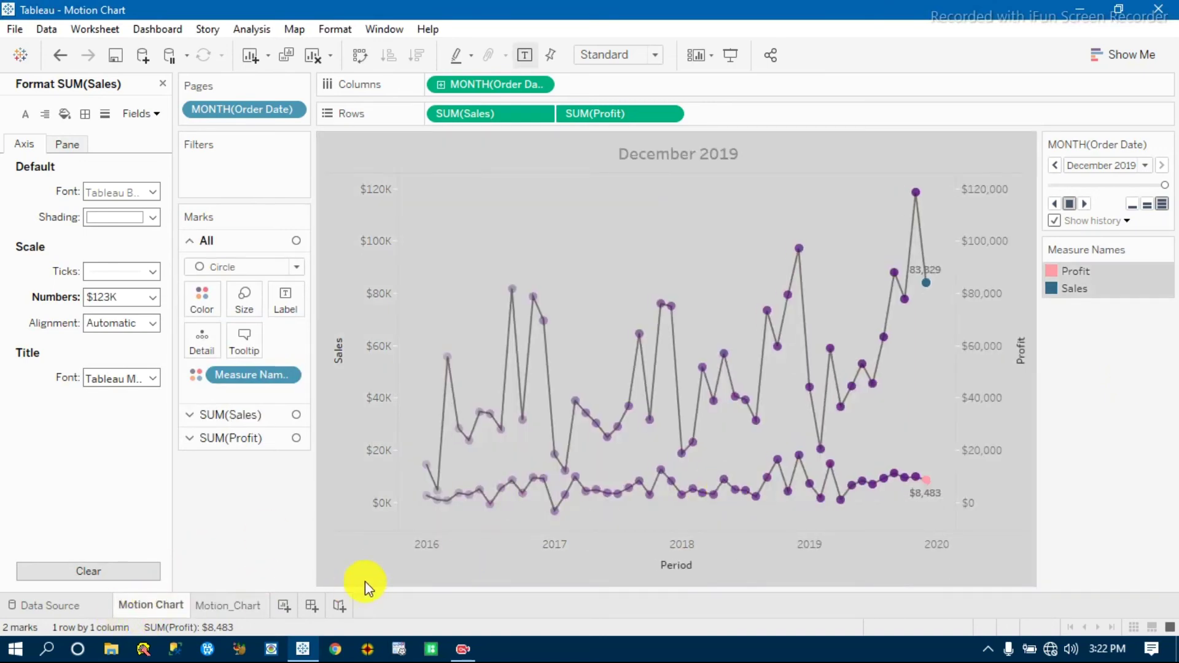
left_click(243, 607)
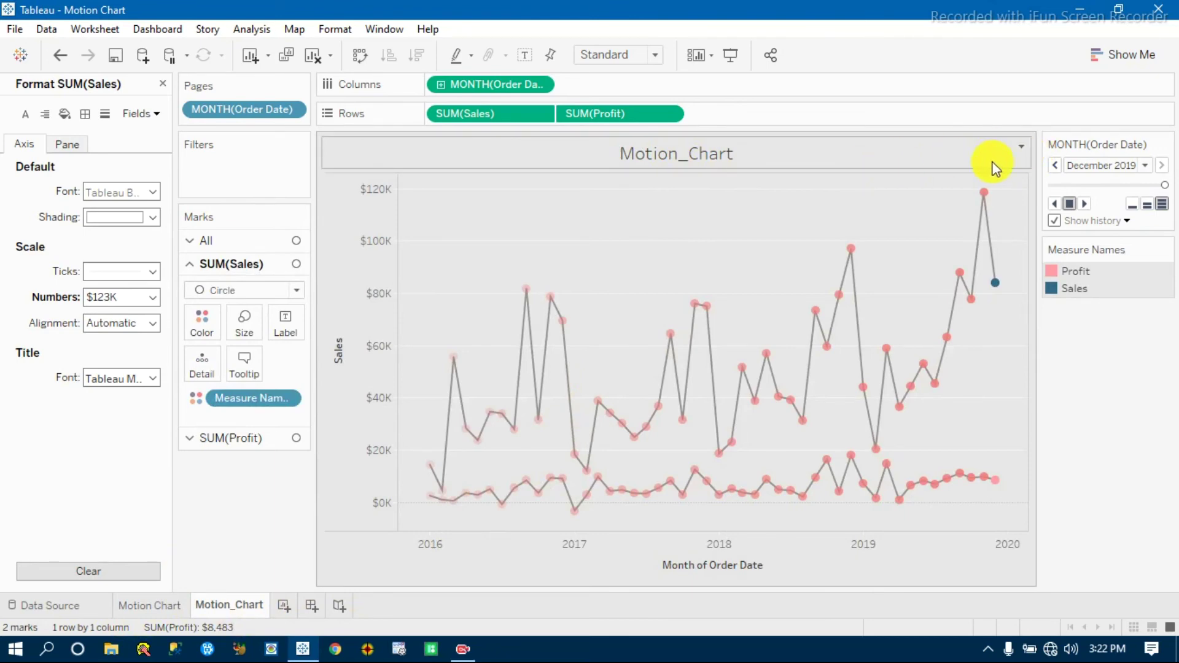
left_click(1019, 147)
left_click(1062, 163)
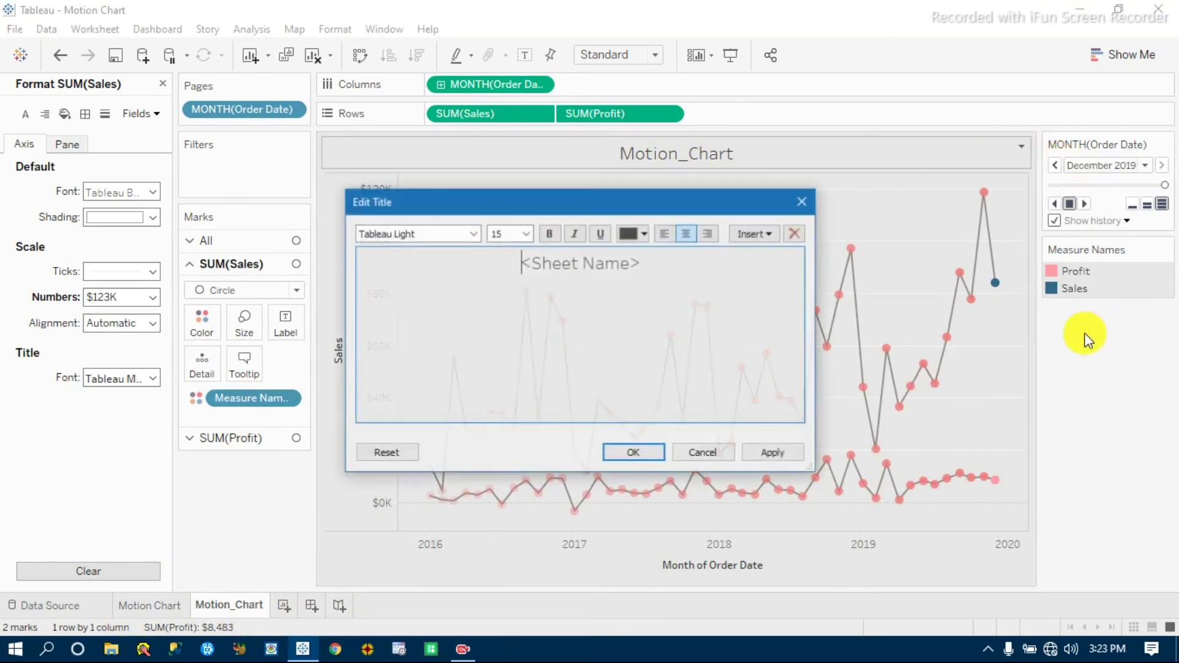
left_click(706, 453)
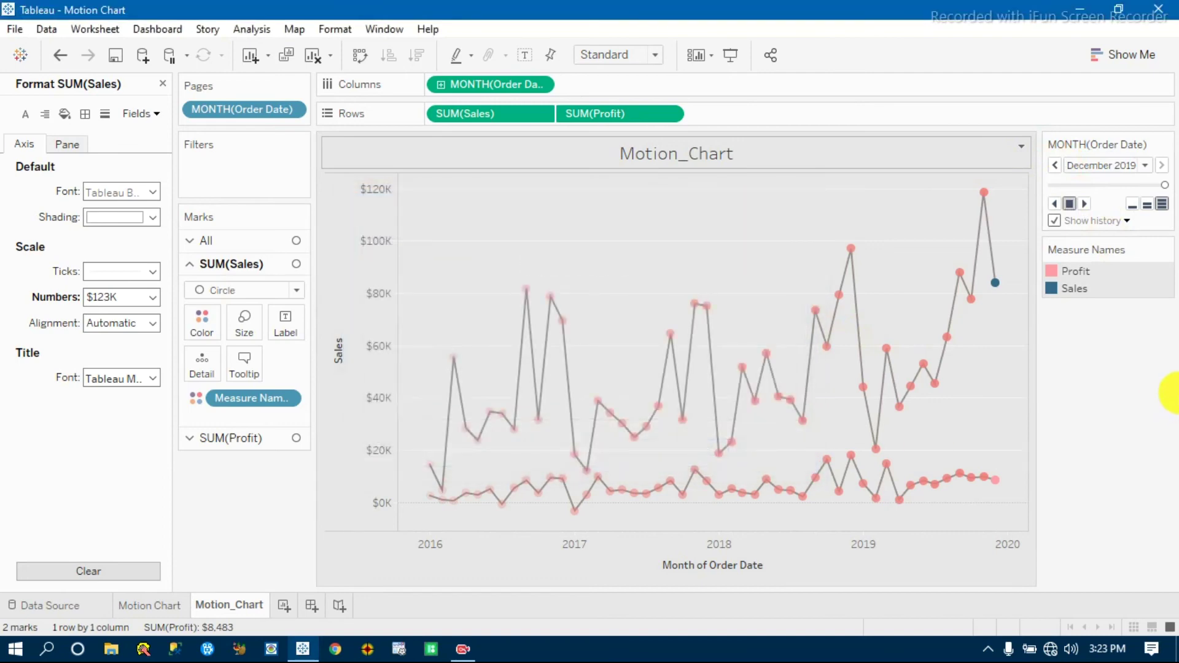
Play the animation on the finished Motion Chart sheet to examine how its title changes
left_click(173, 597)
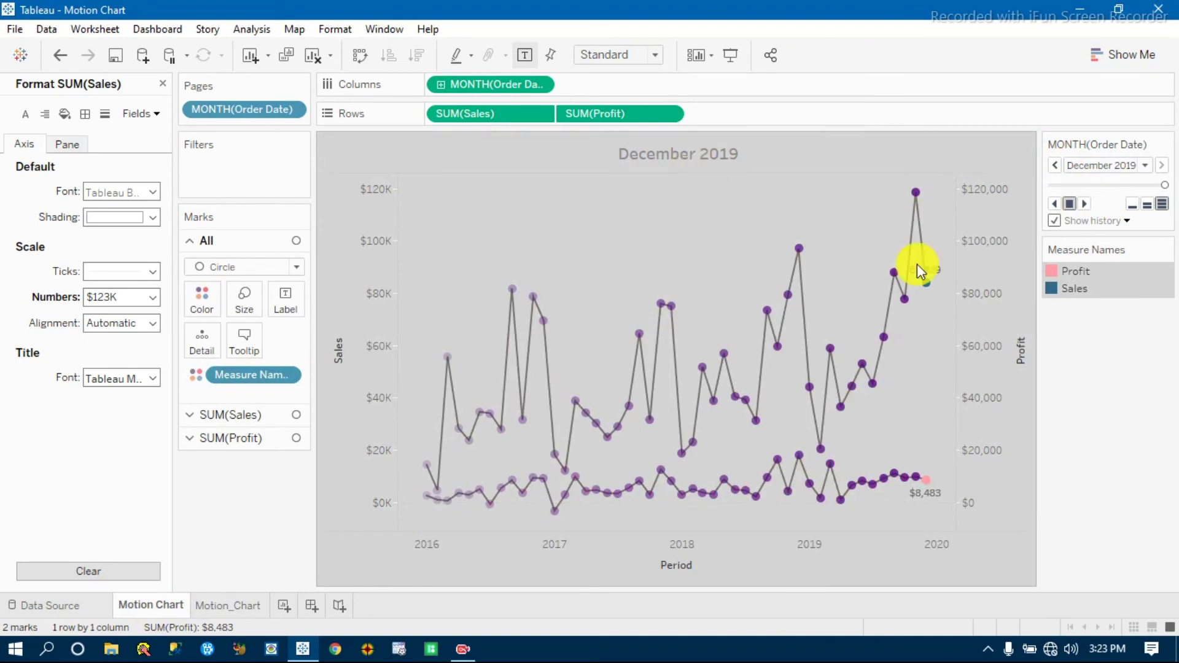
left_click(1084, 203)
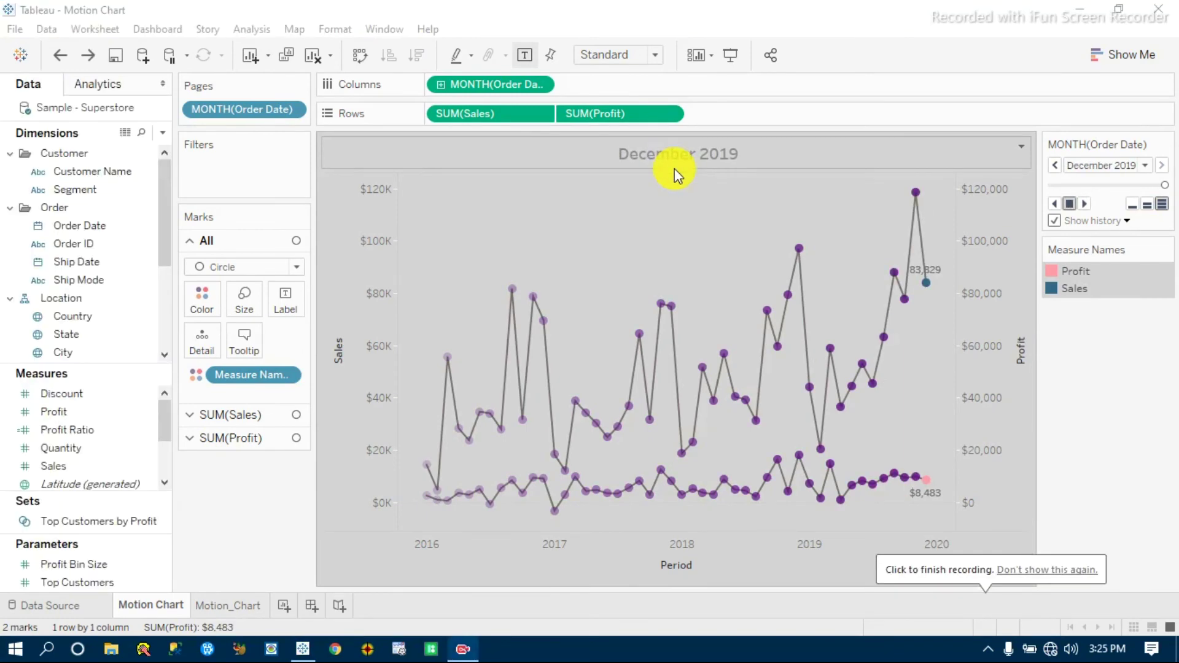
Insert the Page Name field before the sheet name in the Motion_Chart sheet's title
left_click(222, 606)
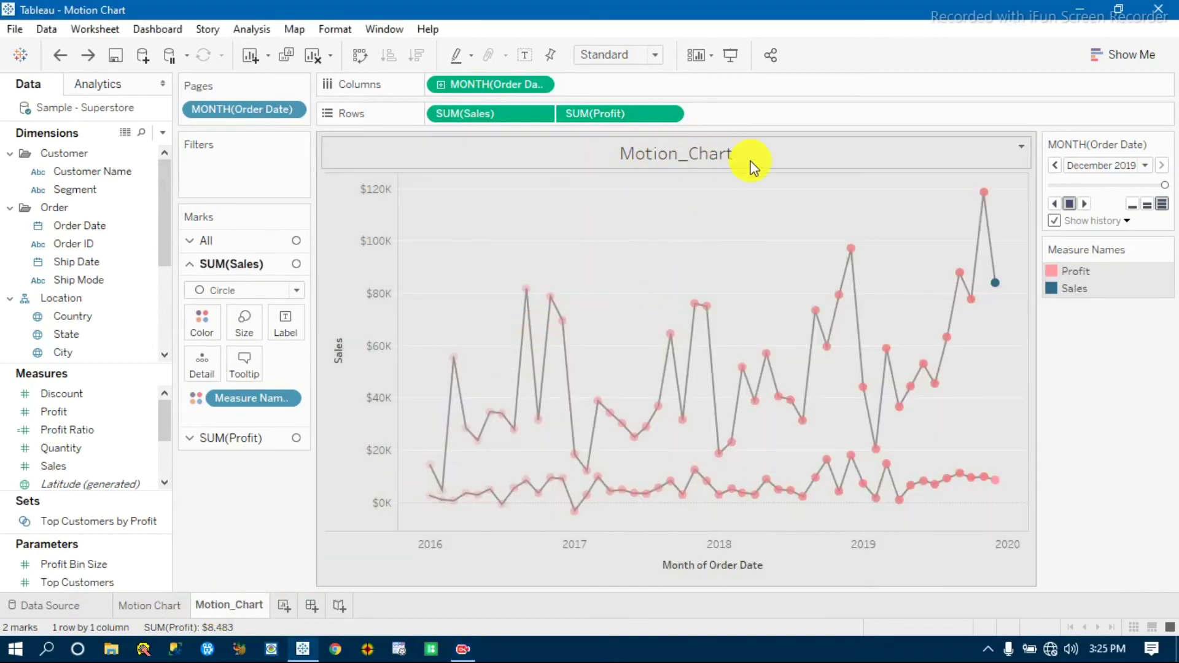
left_click(1023, 149)
left_click(1076, 158)
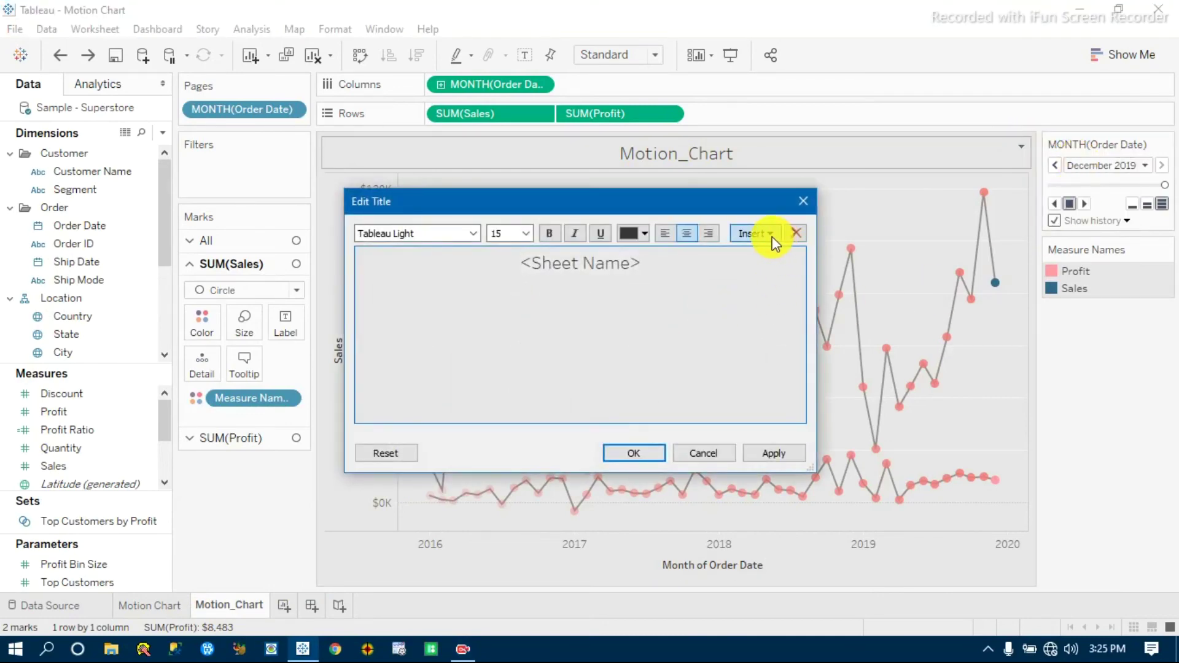
left_click(772, 236)
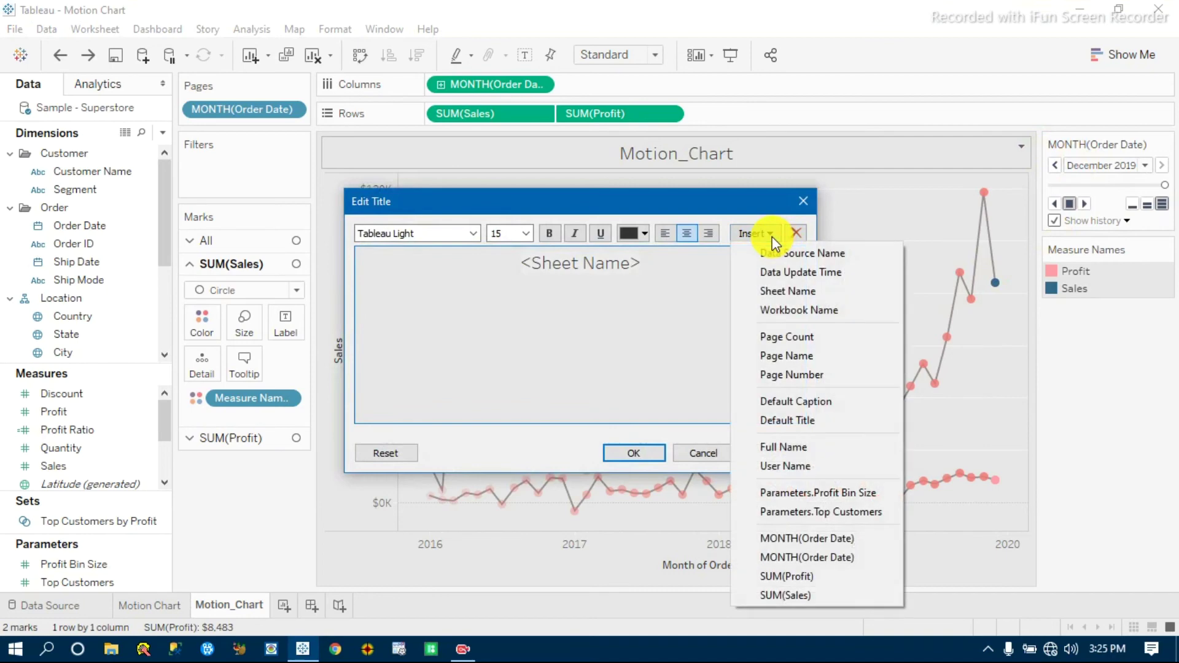
left_click(802, 356)
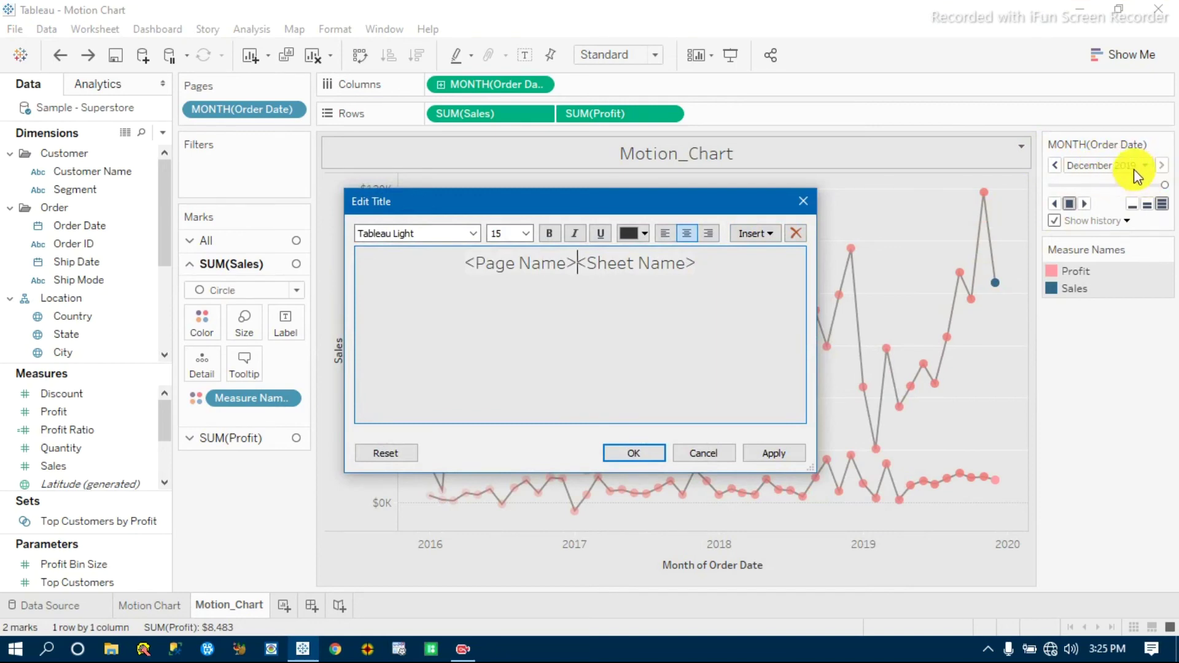
Delete the Sheet Name field from the title, keeping only the Page Name field
double_click(514, 263)
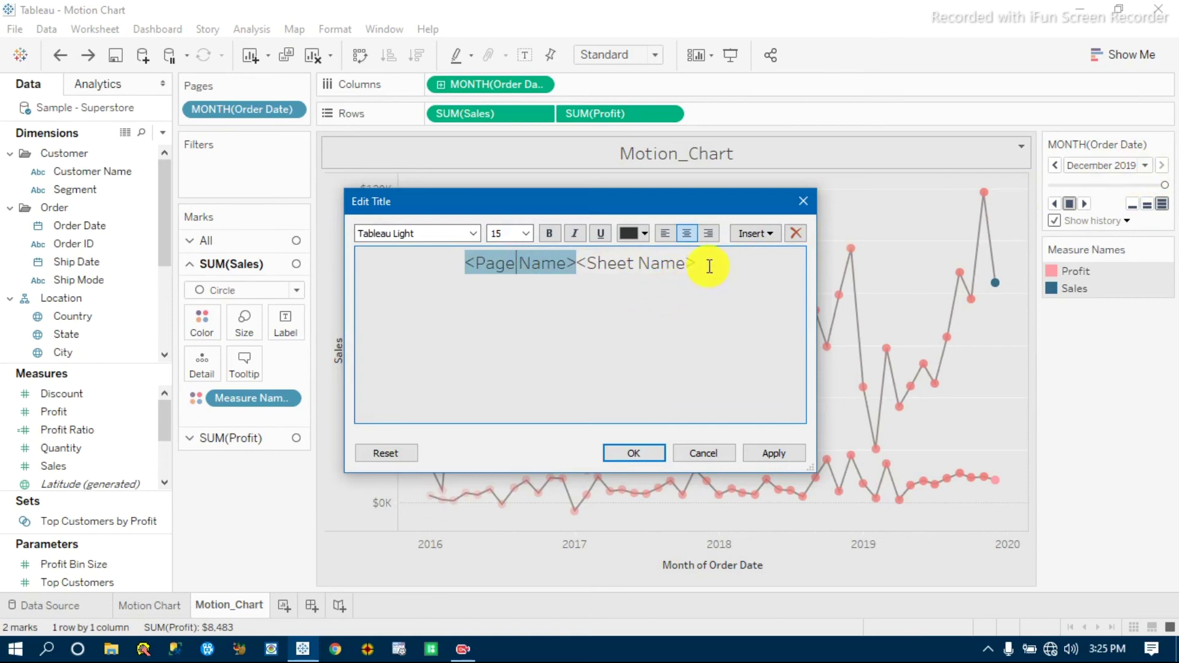
left_click(709, 268)
key("BackSpace")
key("BackSpace")
key("BackSpace")
key("BackSpace")
key("BackSpace")
key("BackSpace")
key("BackSpace")
key("BackSpace")
key("BackSpace")
key("BackSpace")
key("BackSpace")
key("BackSpace")
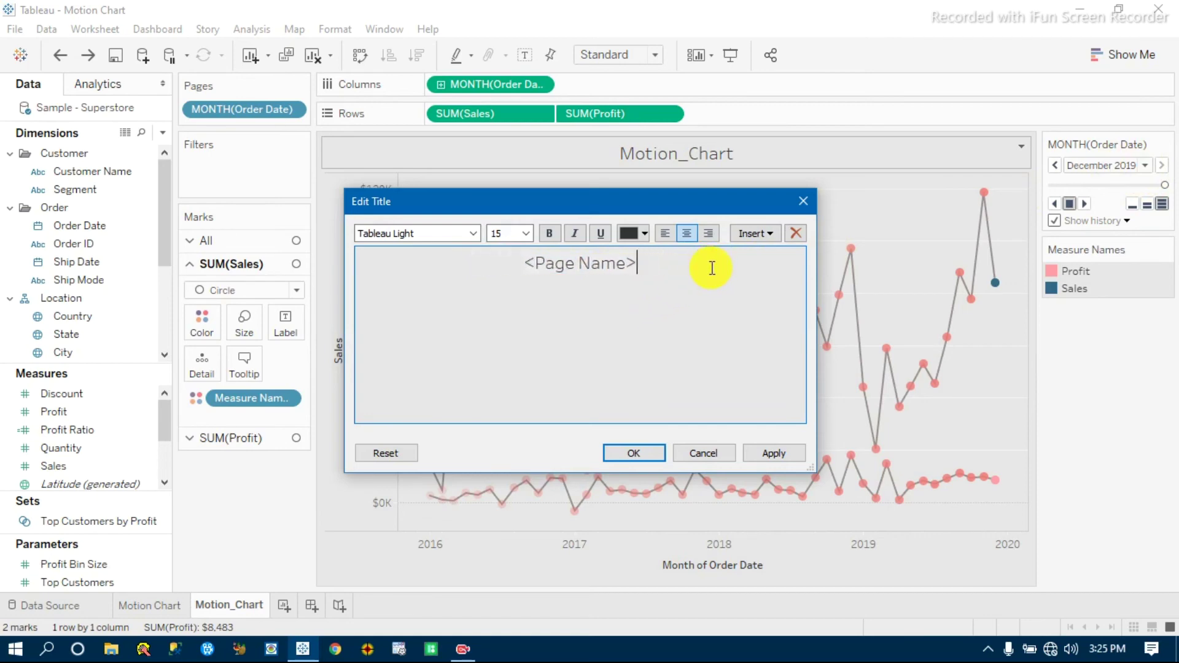
Format the Page Name title as 14 pt bold in grey, apply it and play the animation
double_click(584, 264)
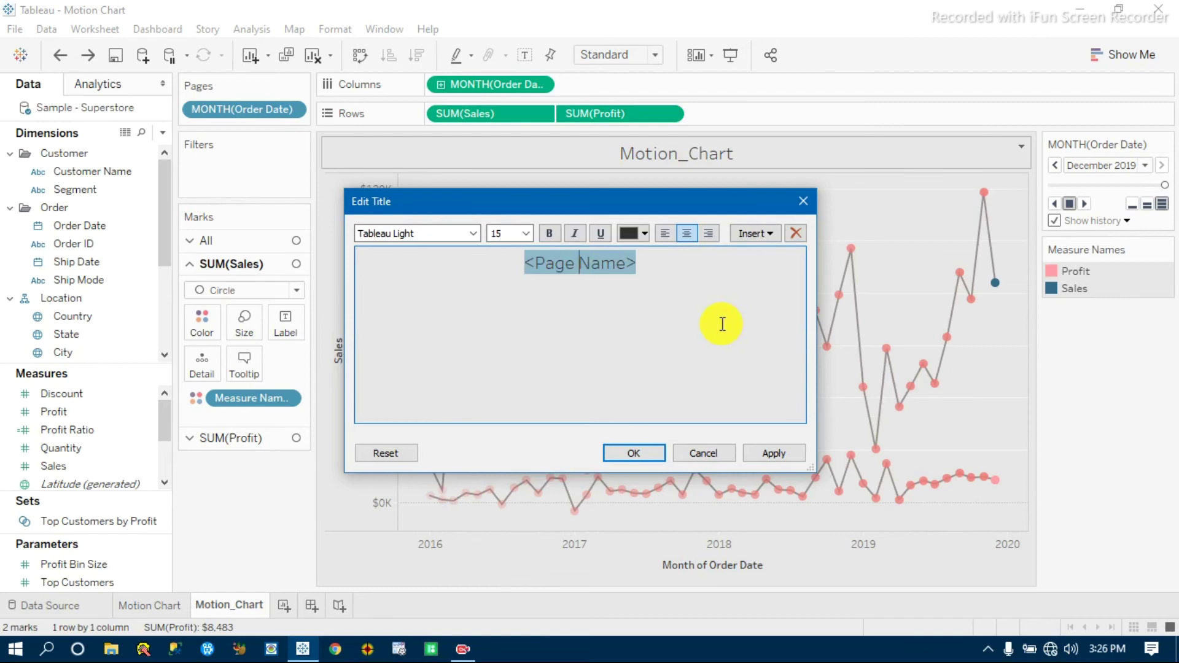
left_click(526, 233)
left_click(508, 301)
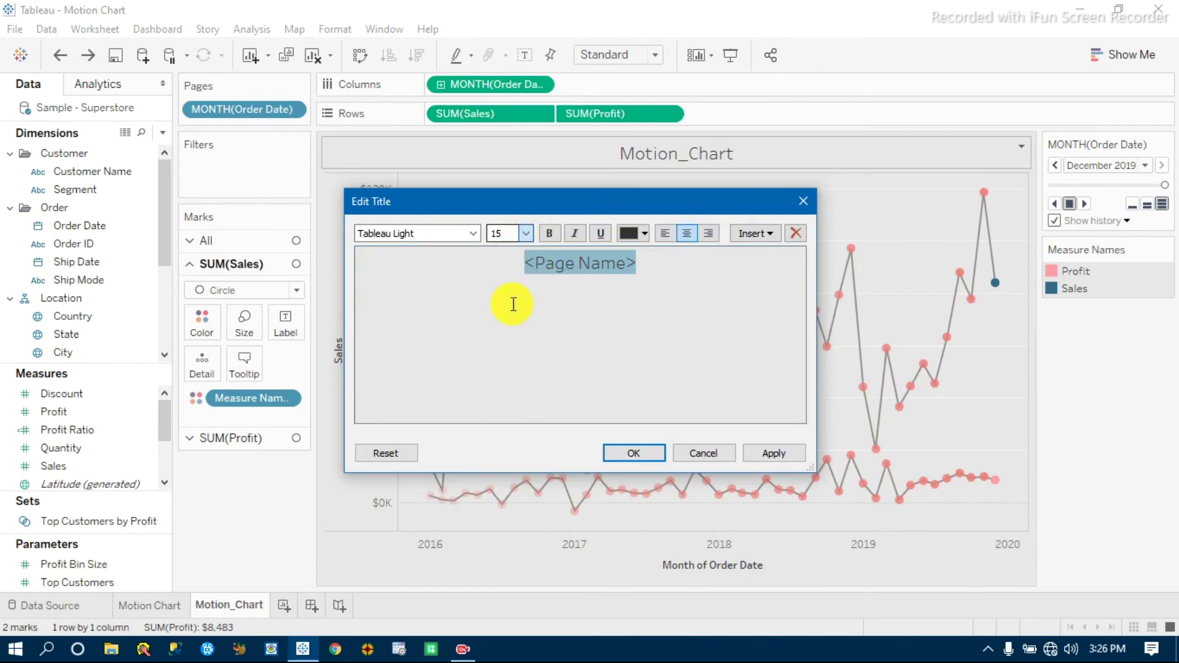
left_click(548, 237)
left_click(645, 234)
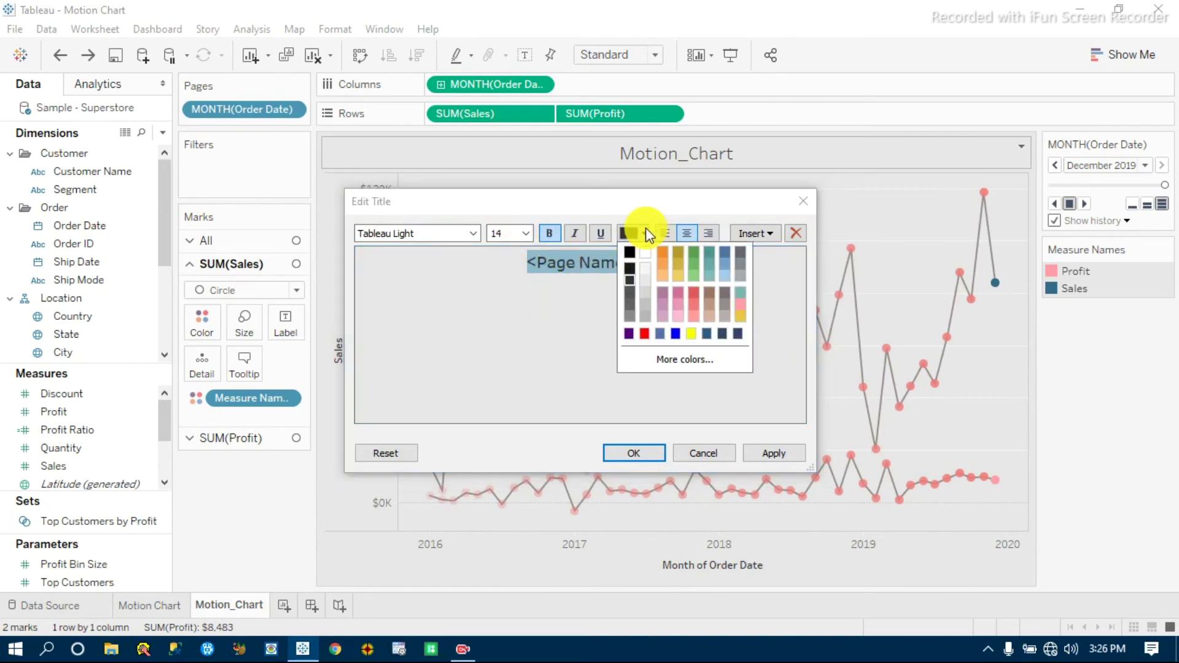
left_click(630, 322)
left_click(772, 456)
left_click(636, 453)
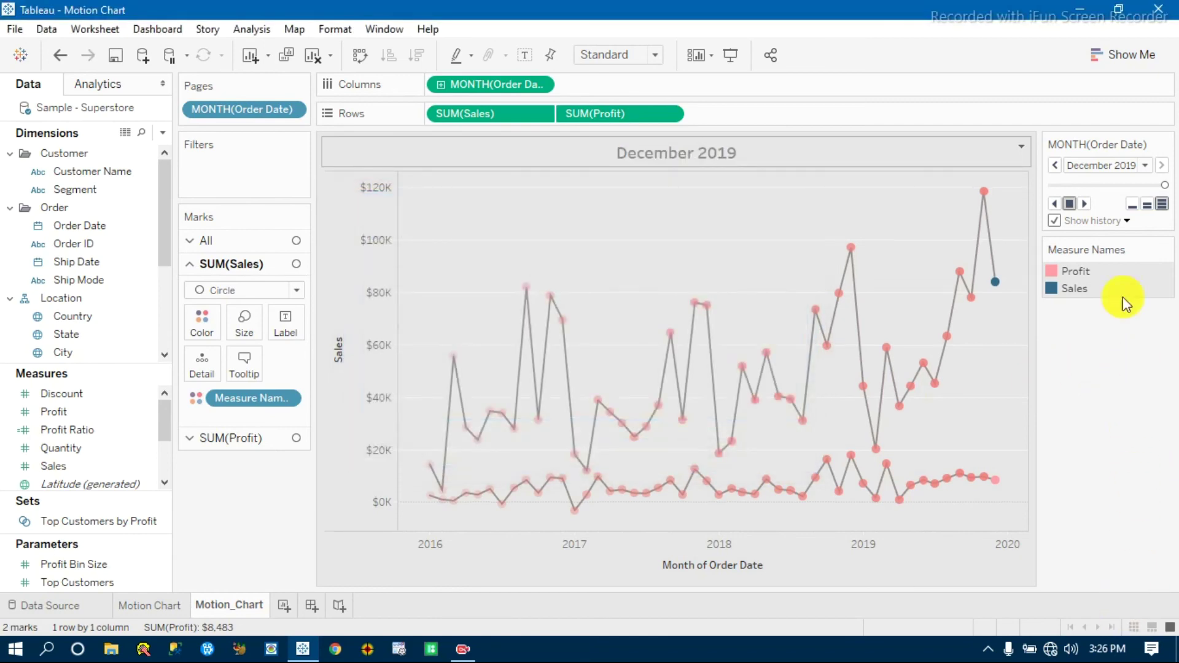
left_click(1085, 205)
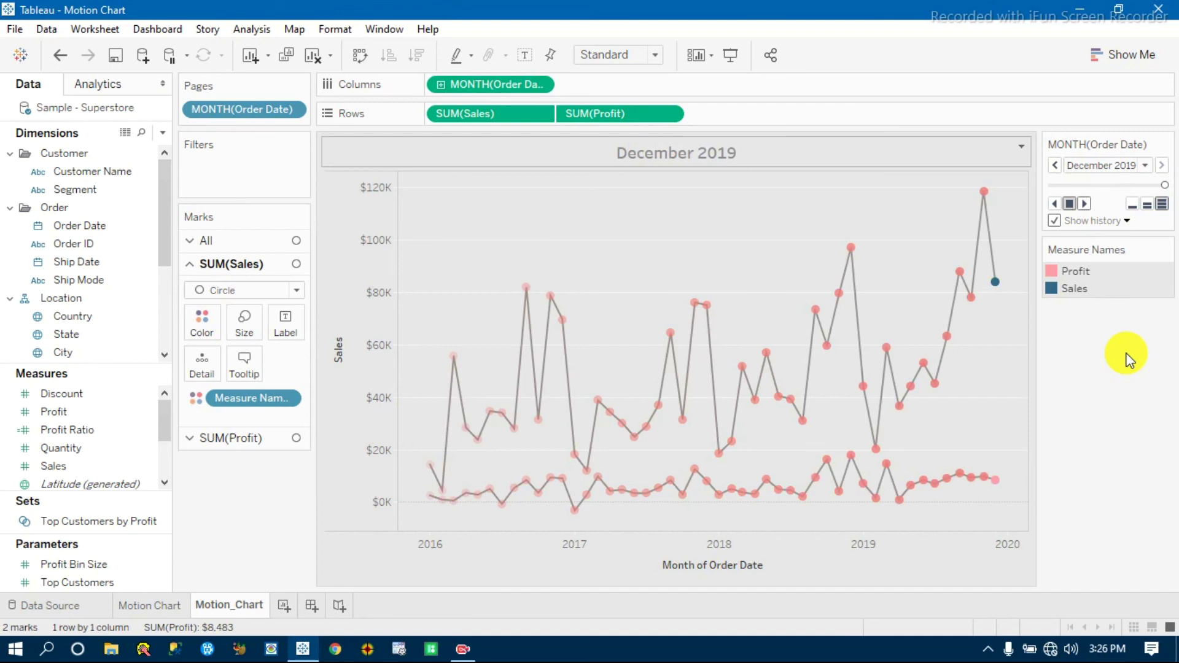
Rename the Month of Order Date axis title to "Years" and replay the animation
right_click(706, 567)
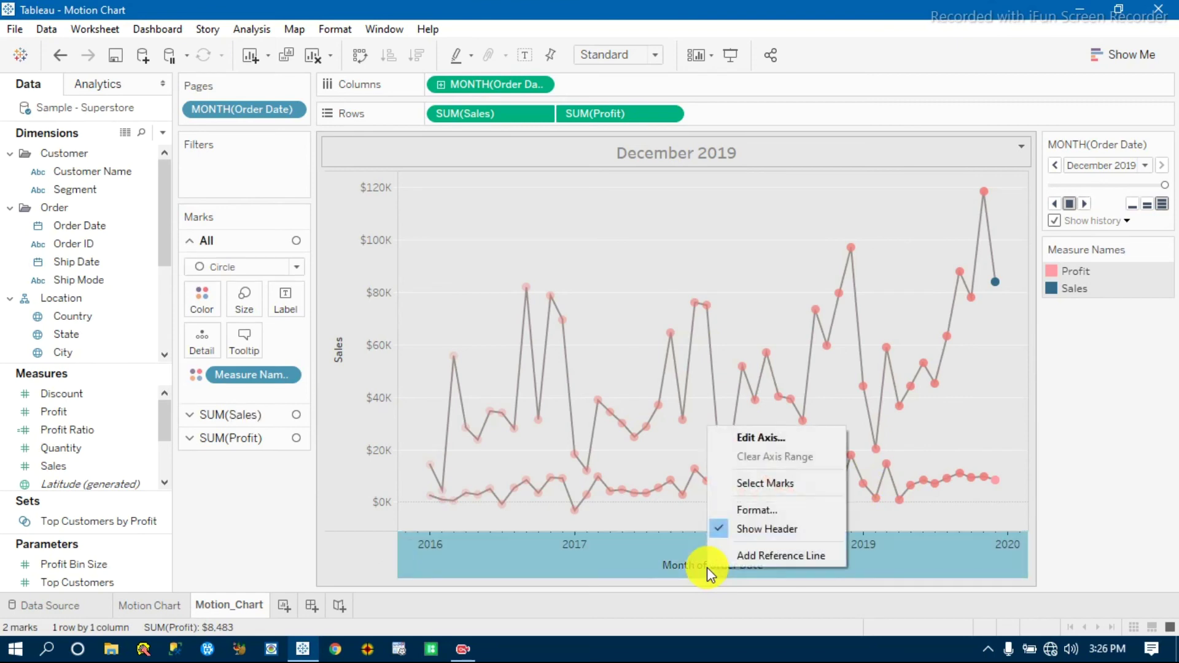
left_click(765, 441)
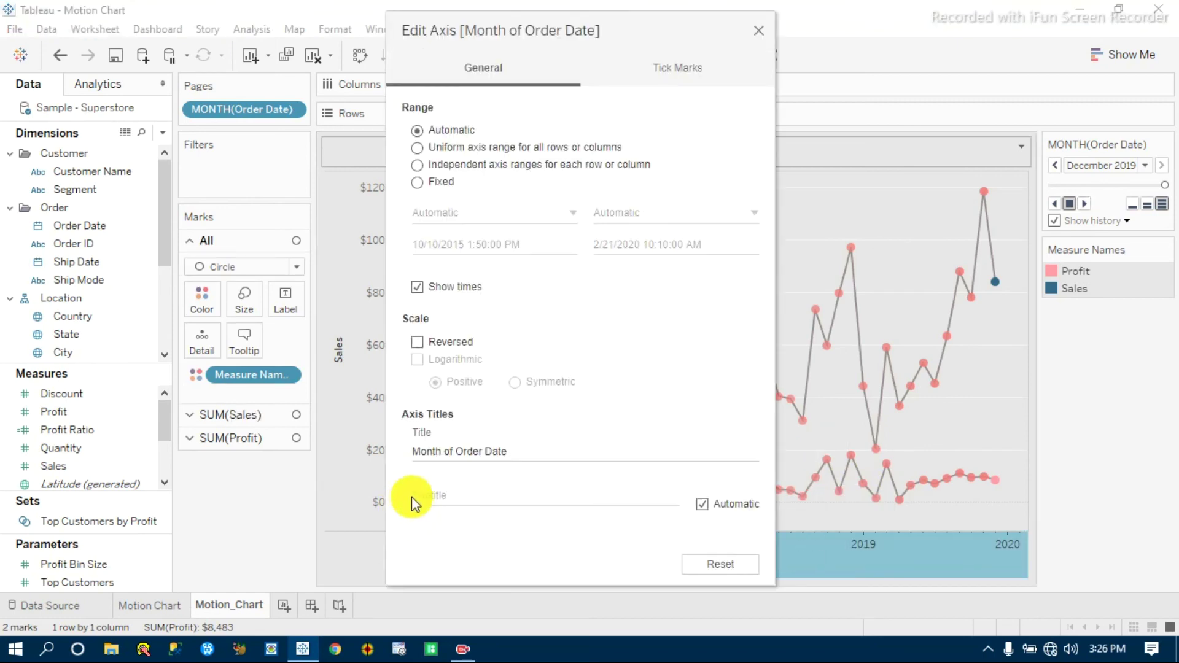
left_click_drag(508, 451, 400, 451)
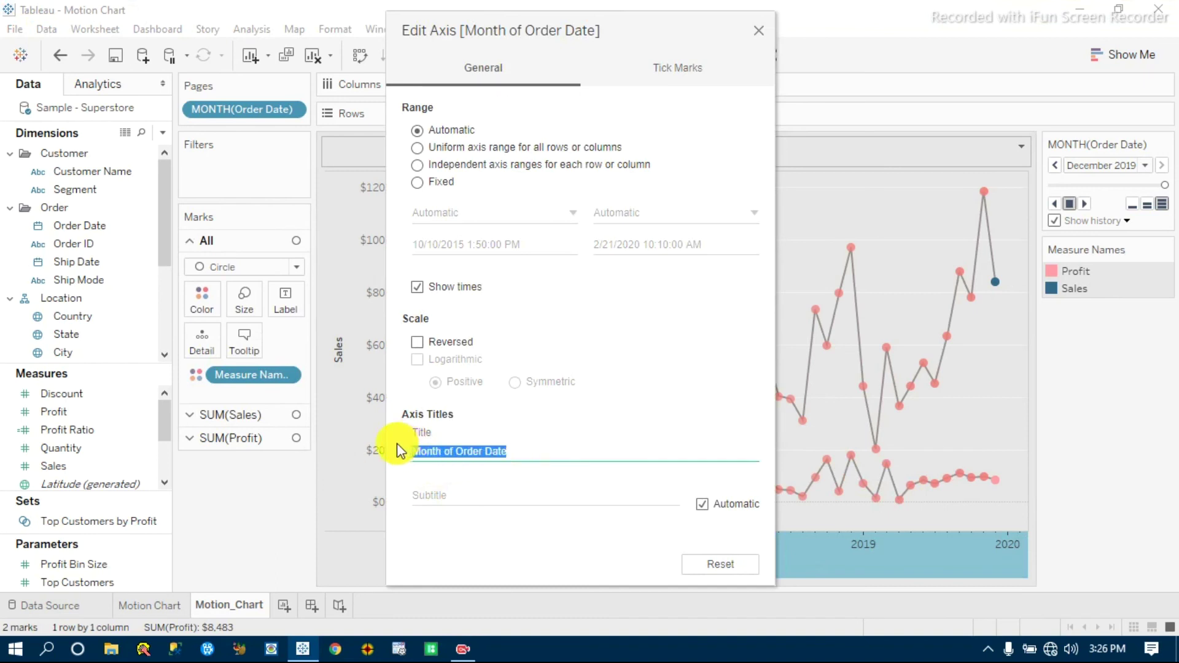
type("Ye")
key("BackSpace")
key("BackSpace")
type("Years")
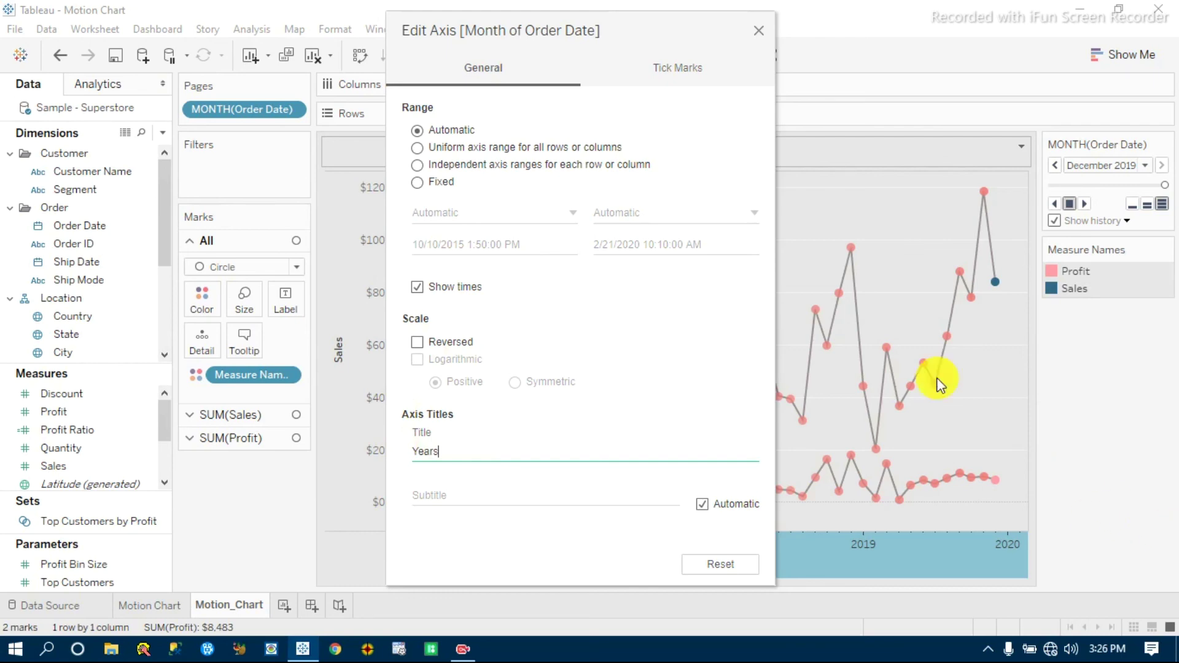
left_click(759, 30)
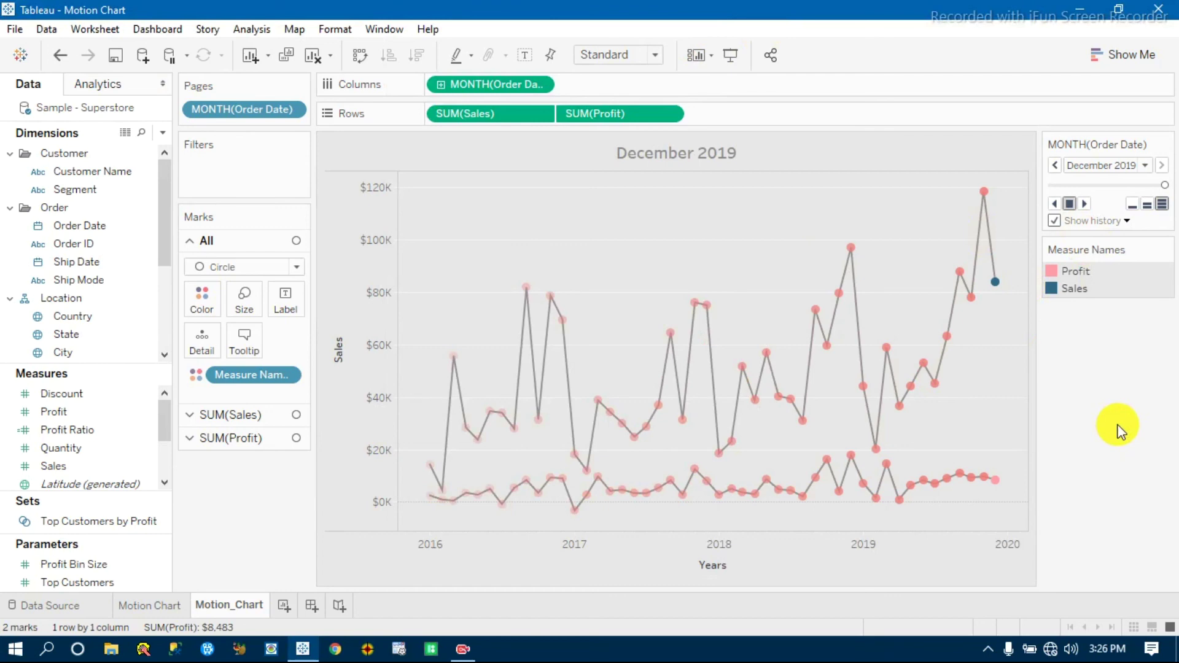
left_click(1082, 204)
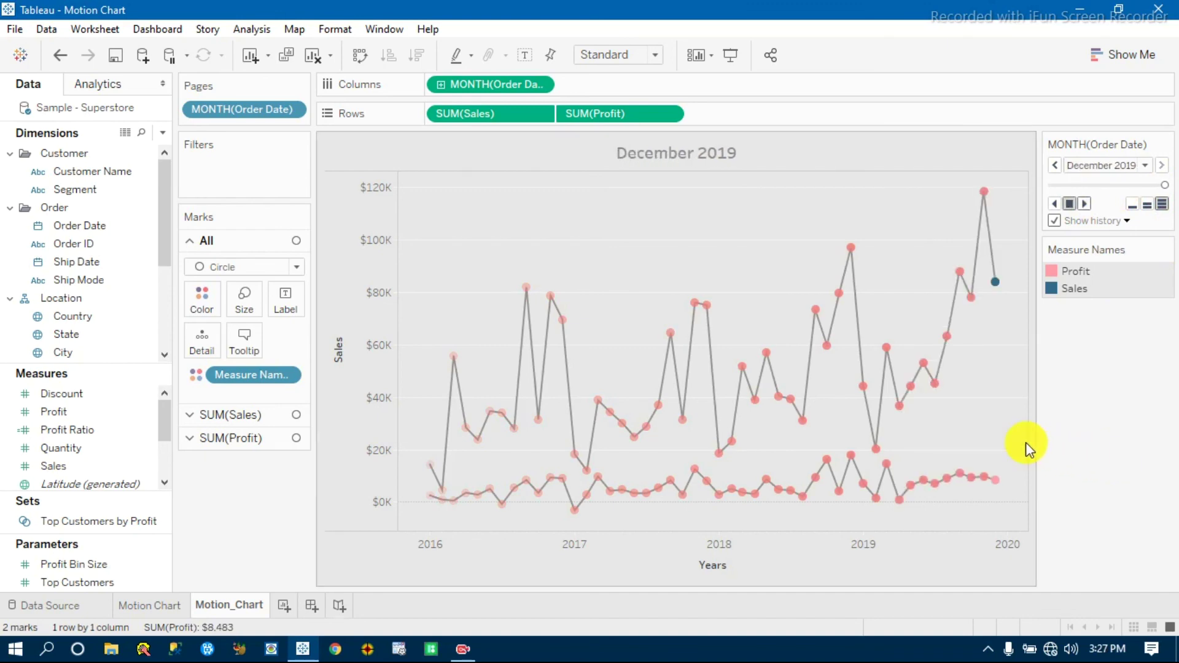
Show mark labels for Sales and Profit, set the label font size to 8 and play the animation
left_click(525, 58)
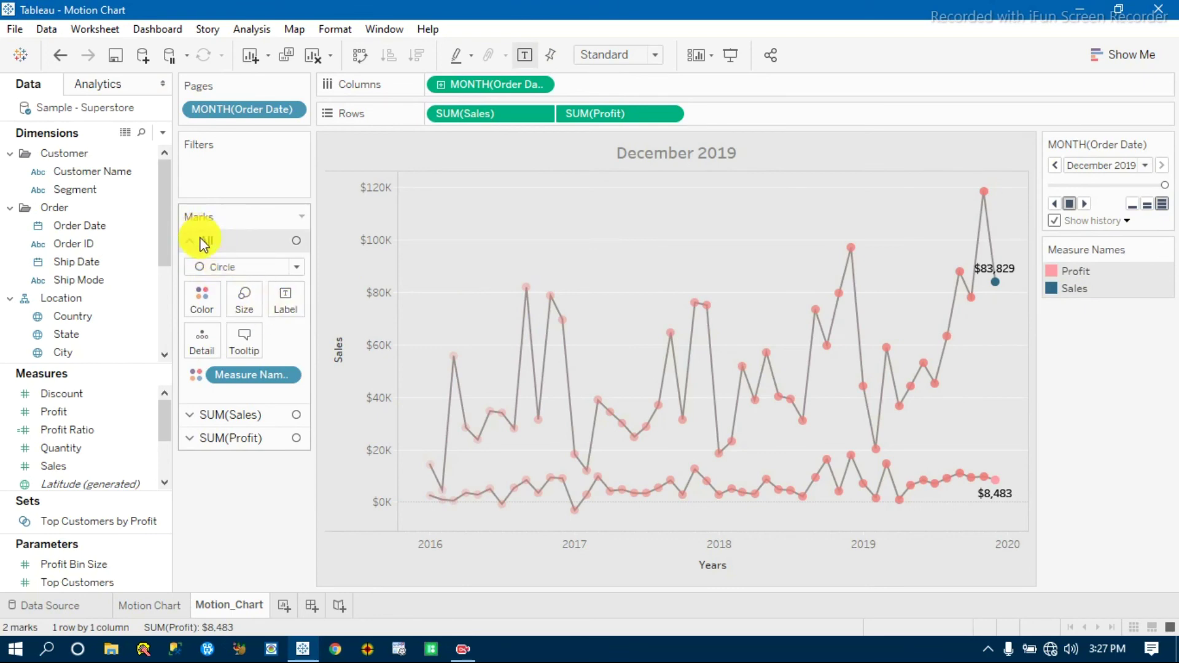
left_click(285, 299)
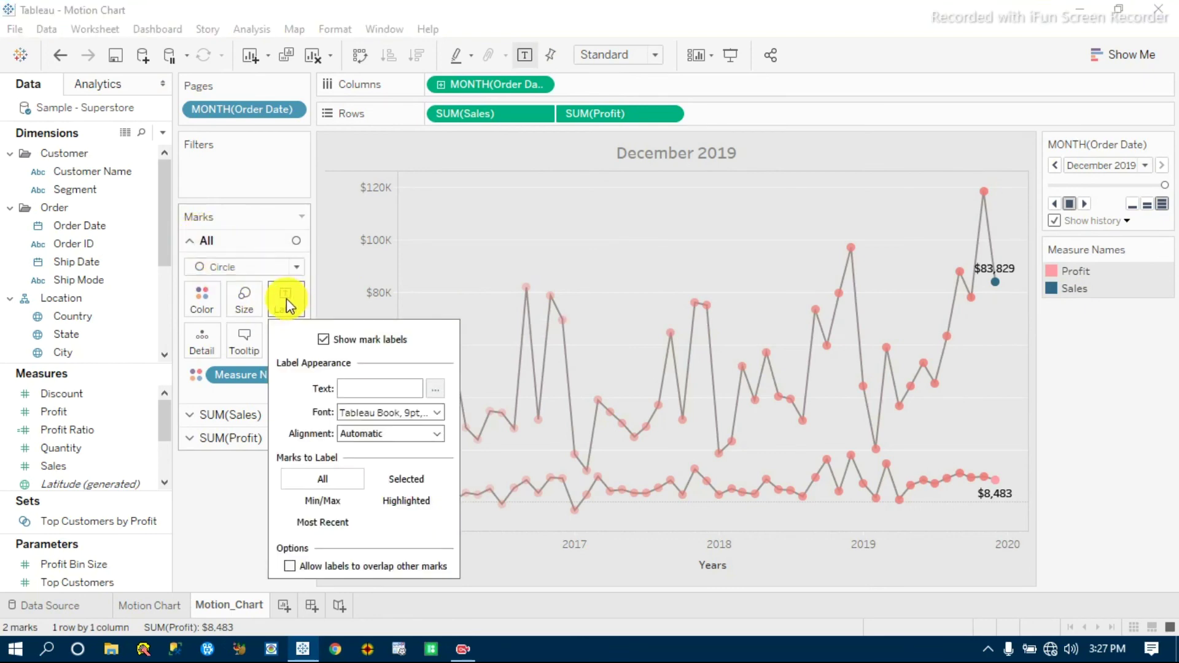
left_click(436, 414)
type("7")
left_click(400, 203)
left_click(400, 201)
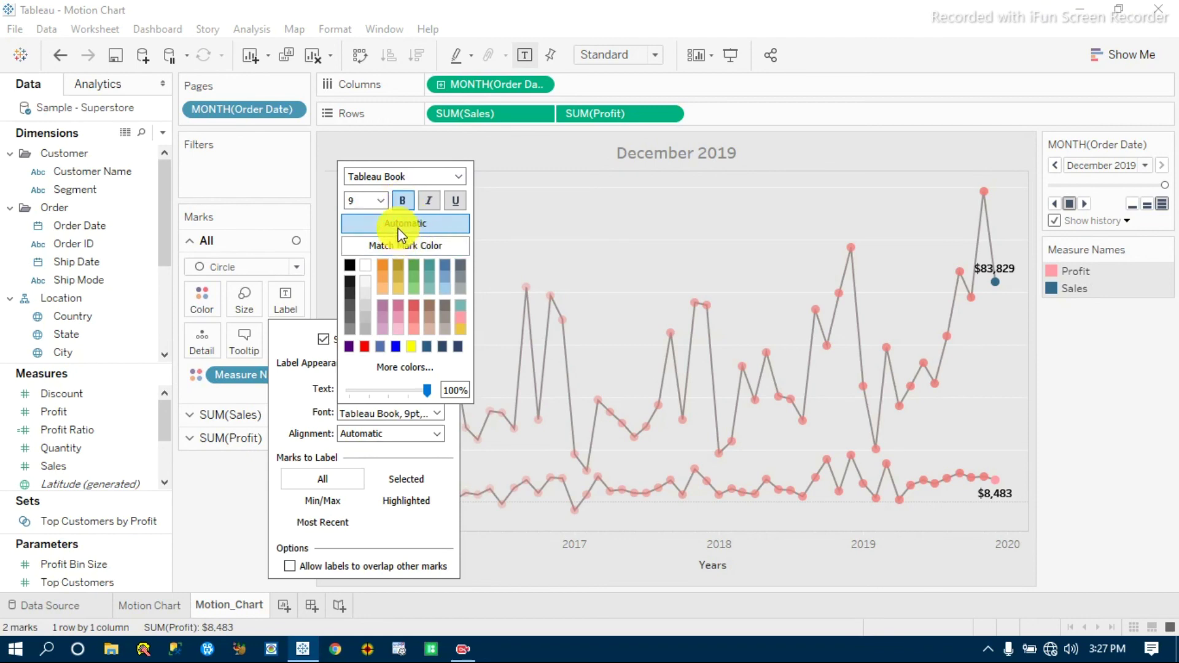
type("8")
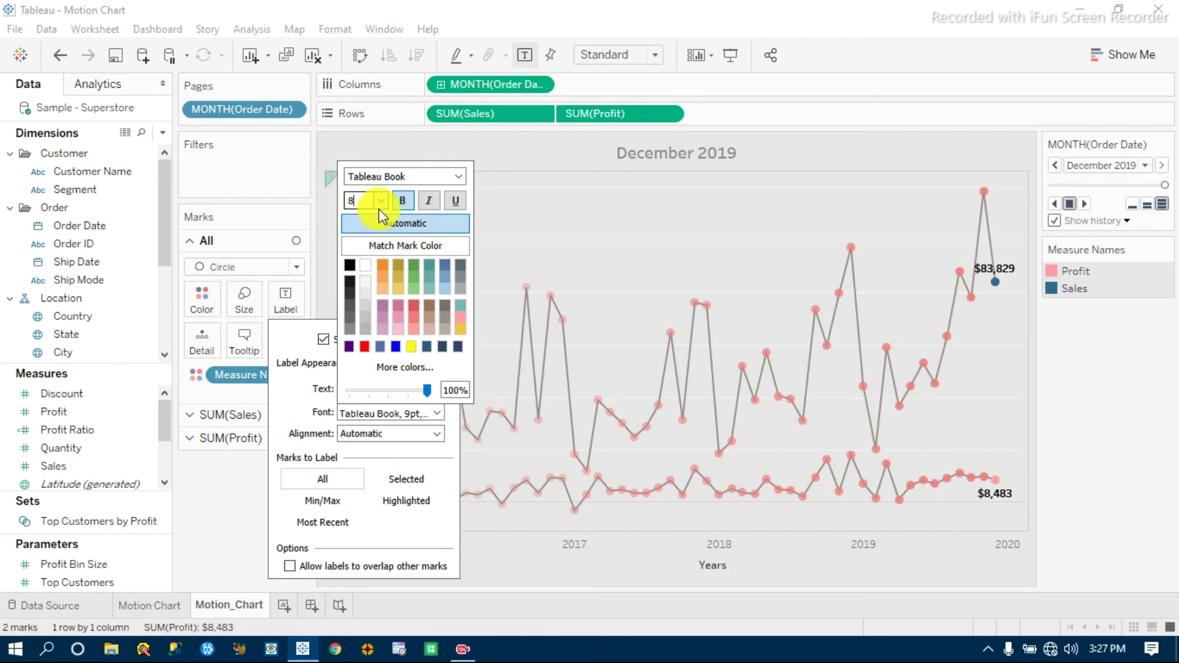
key("Return")
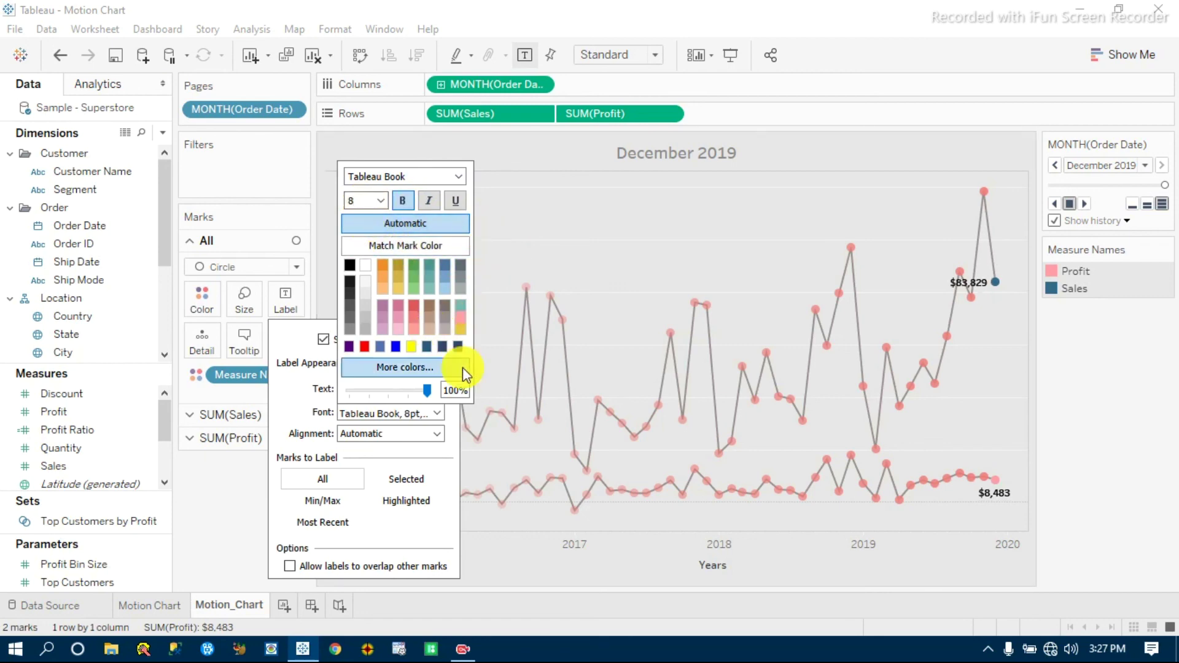
left_click(403, 202)
left_click(1123, 487)
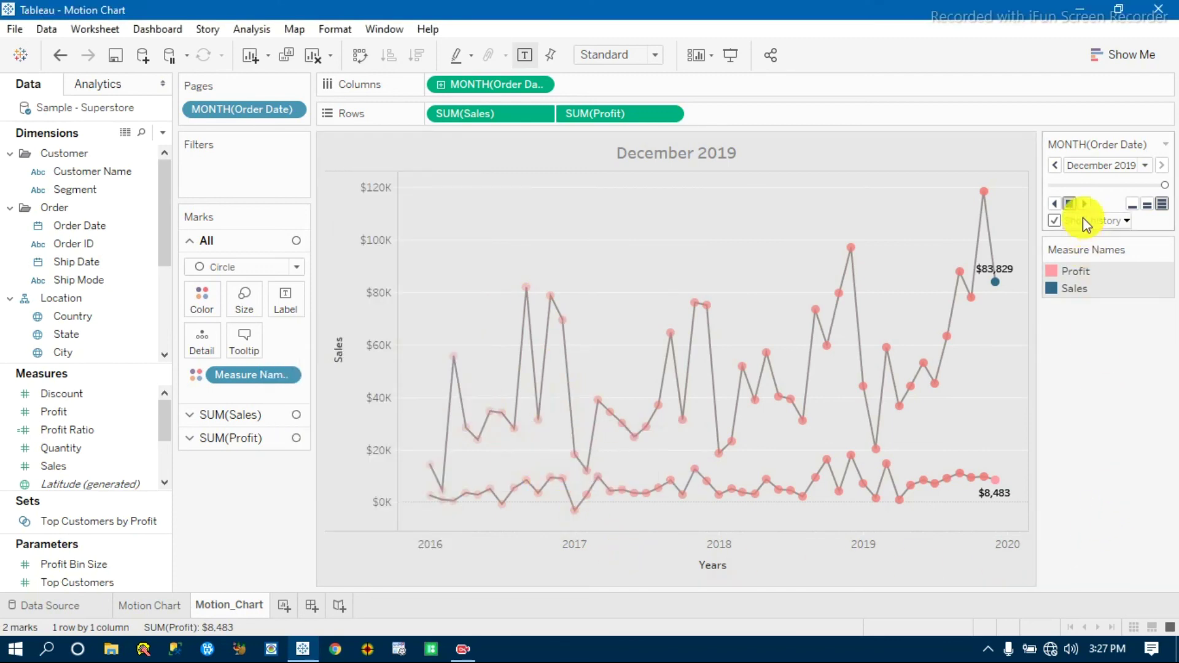
left_click(1085, 204)
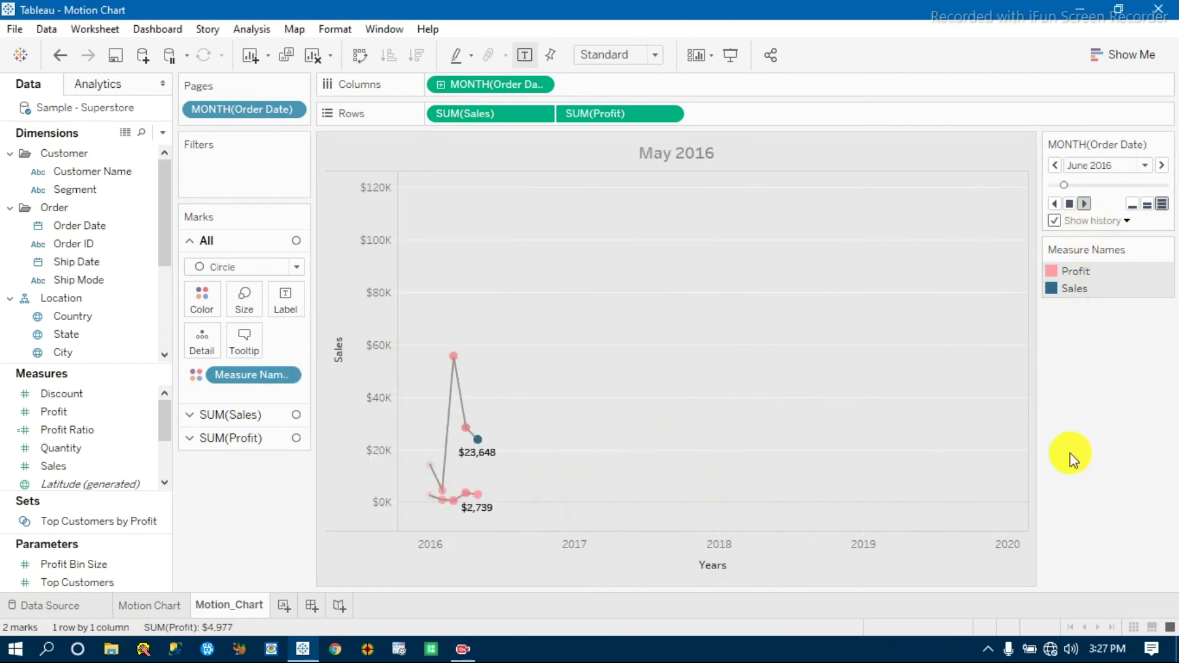